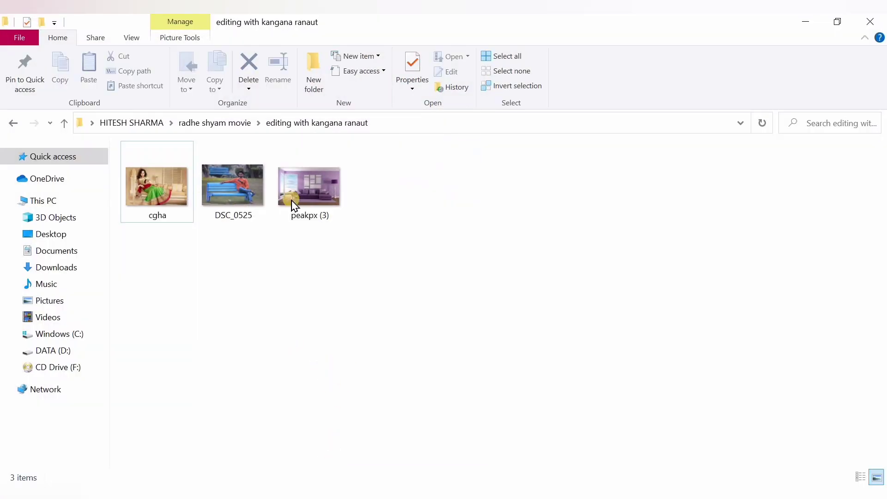
Place the peakpx (3) room image in the Untitled-1 document and stretch it to fill the whole canvas
click(308, 194)
drag(286, 434, 327, 410)
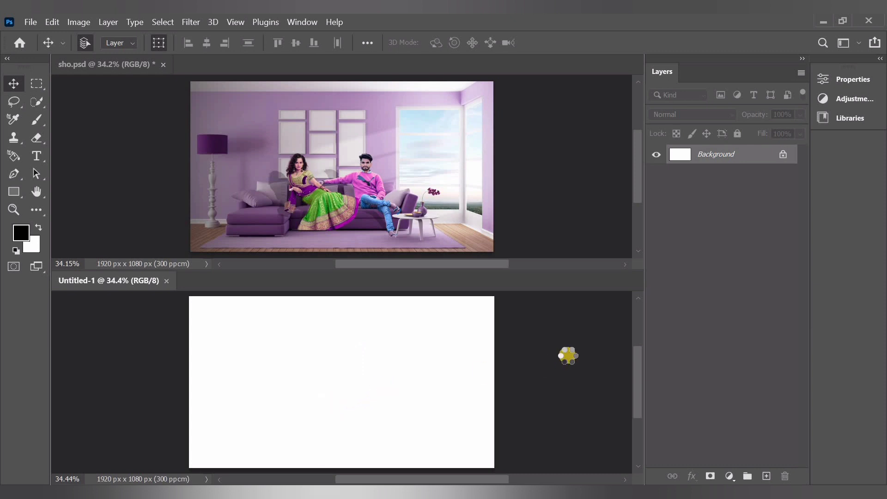
drag(486, 386, 494, 386)
drag(188, 383, 189, 382)
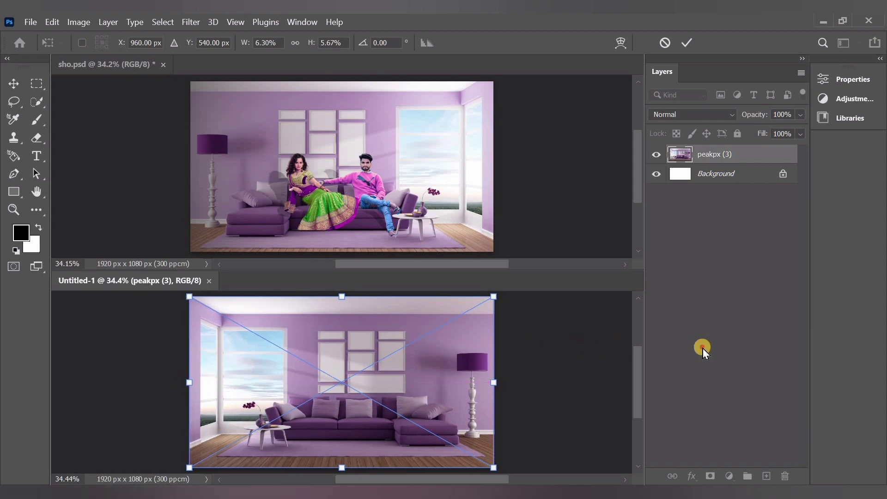
key(Return)
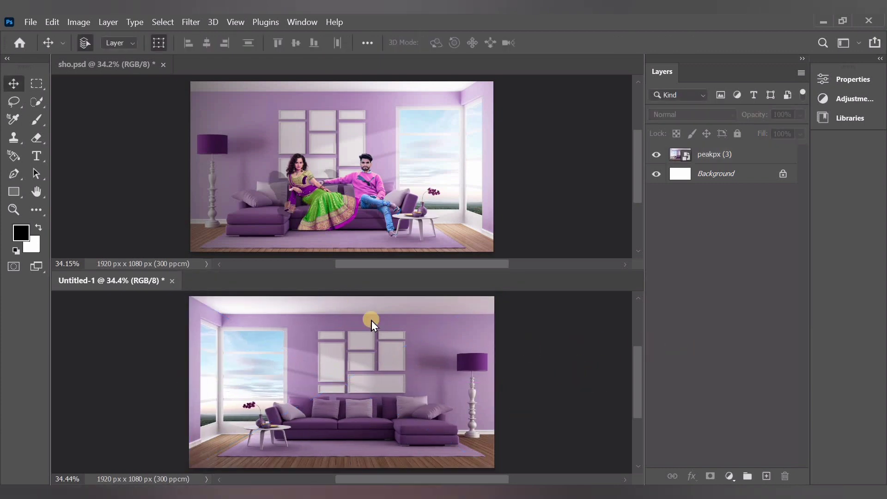
Place the DSC_0525 photo above the room image and select the seated man with Select Subject
key(alt+Tab)
drag(232, 198, 351, 379)
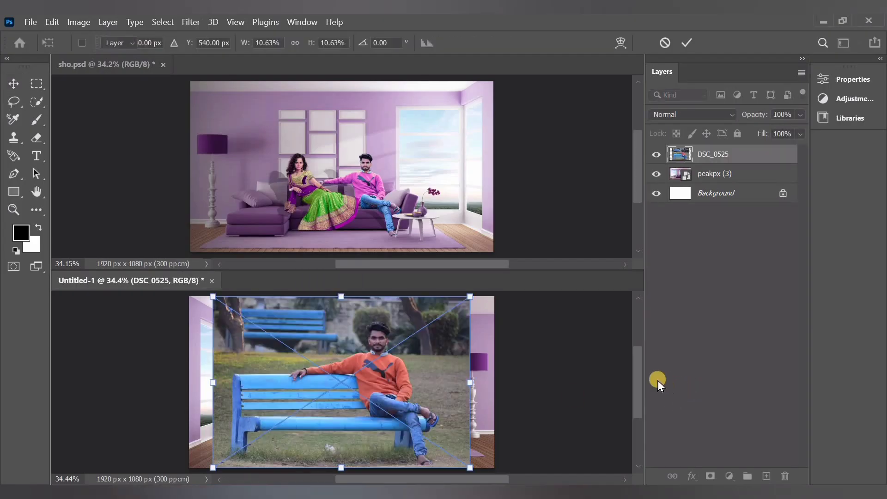
key(Return)
click(38, 104)
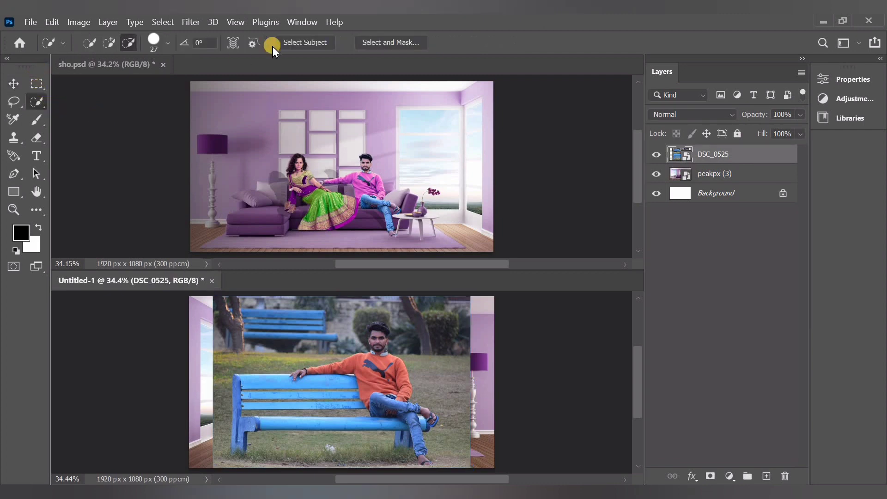
click(306, 42)
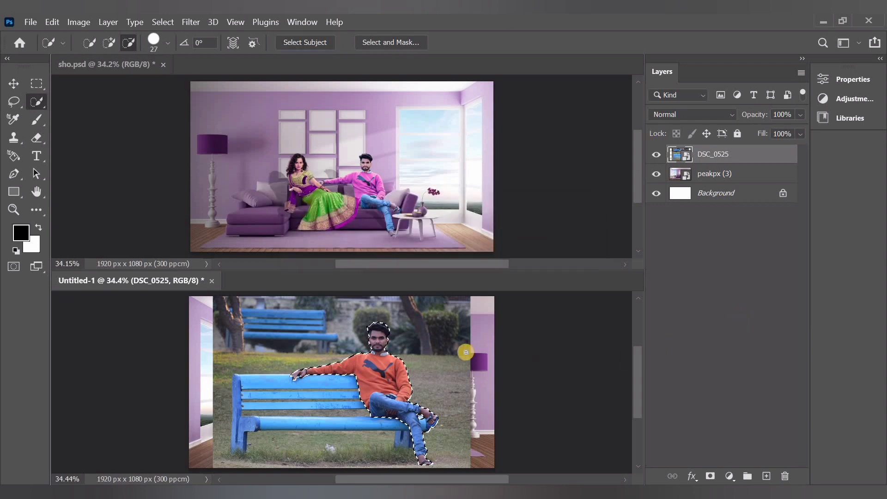
Subtract the blue bench end between the man's leg and his raised sandal from the selection
scroll(397, 354, up, 1)
scroll(397, 354, up, 5)
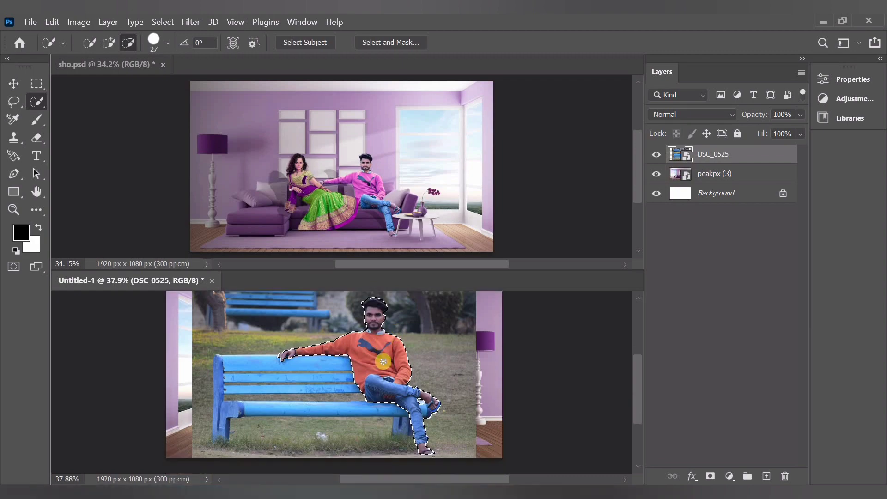
scroll(232, 353, down, 1)
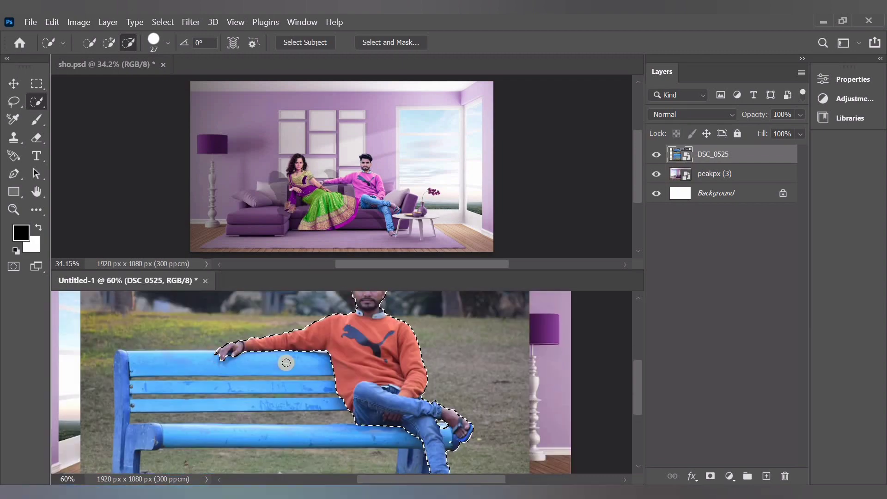
scroll(286, 363, up, 7)
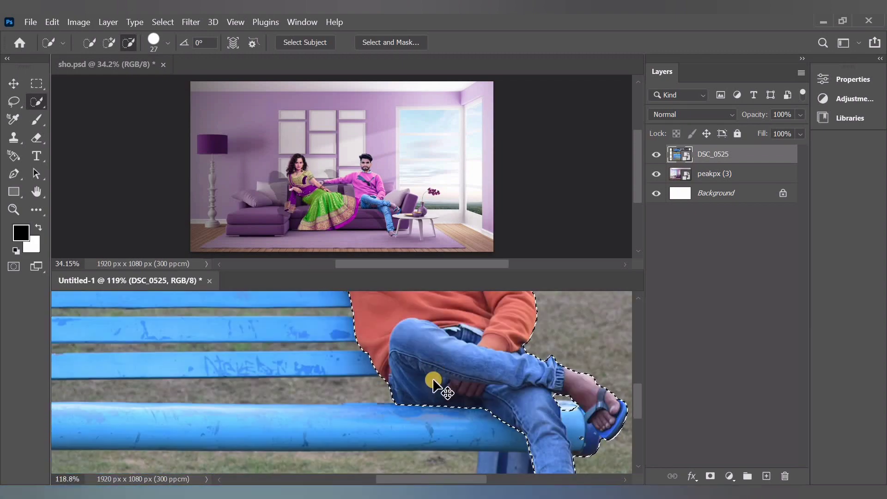
scroll(435, 383, up, 2)
scroll(432, 369, right, 3)
scroll(415, 364, down, 2)
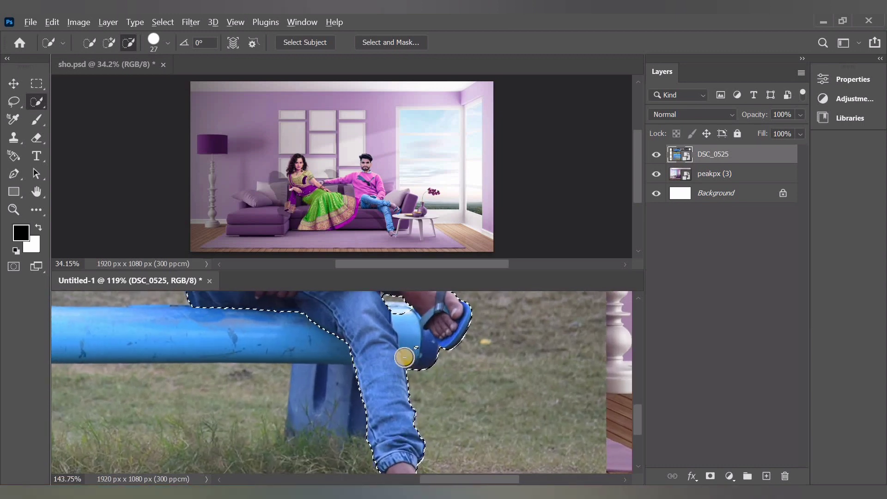
scroll(404, 357, up, 3)
scroll(405, 411, up, 2)
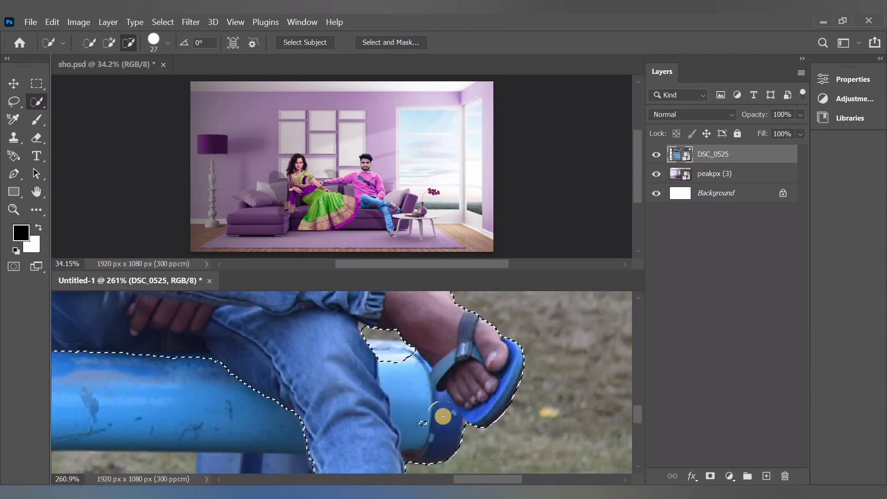
scroll(443, 416, down, 1)
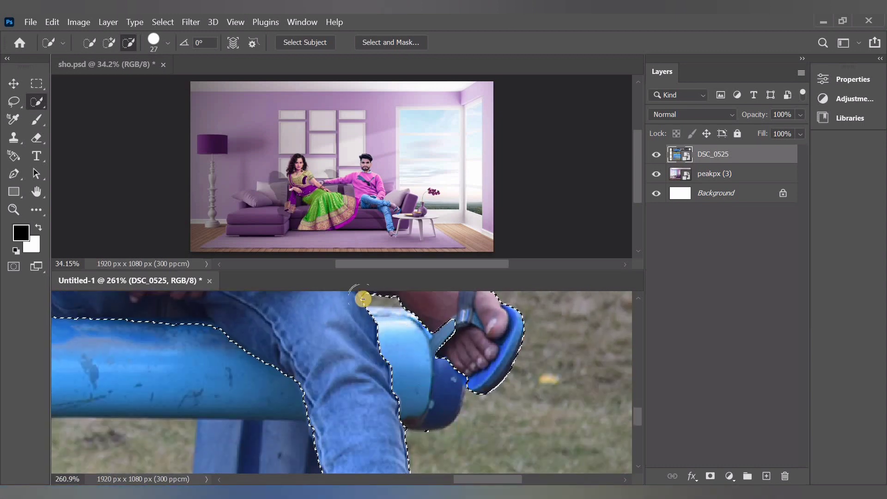
Reduce the Quick Selection brush to 8 px and add the missing sandal strap edge to the selection
click(166, 42)
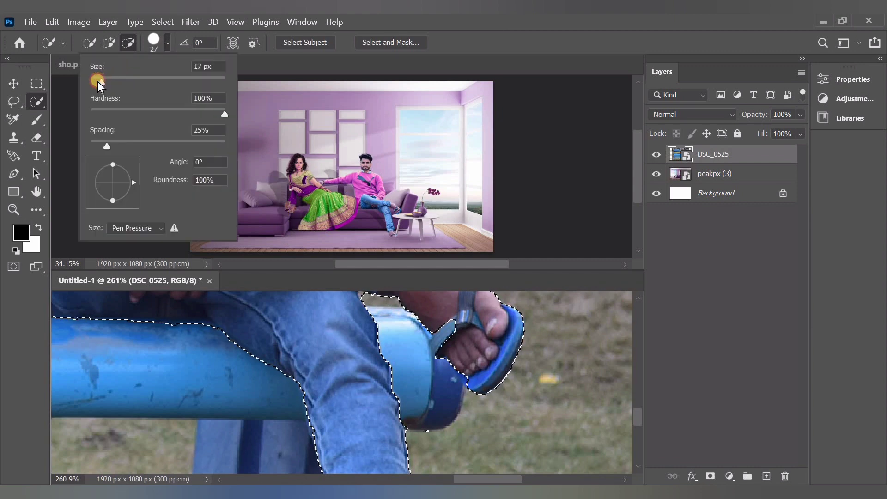
drag(98, 81, 96, 82)
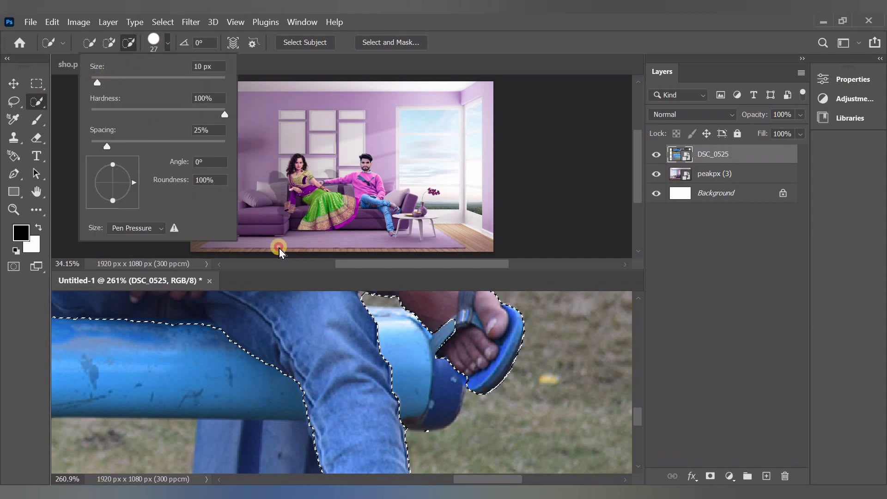
click(108, 45)
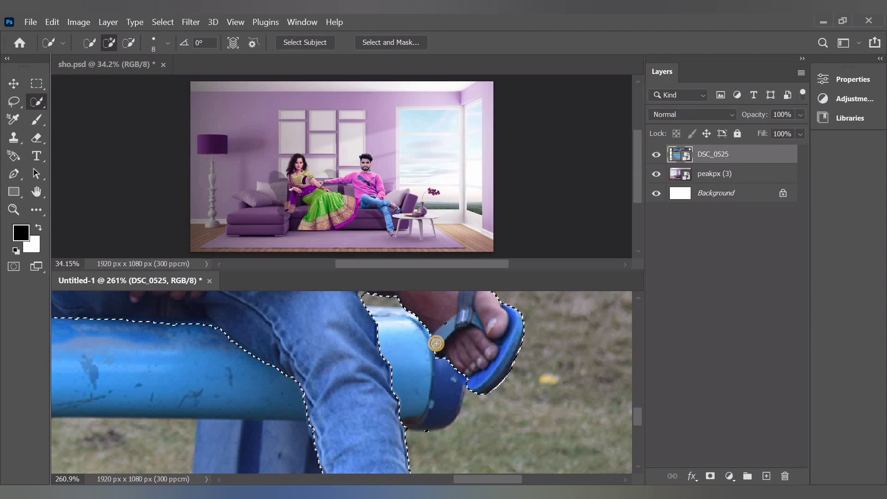
drag(436, 343, 442, 328)
scroll(457, 341, up, 3)
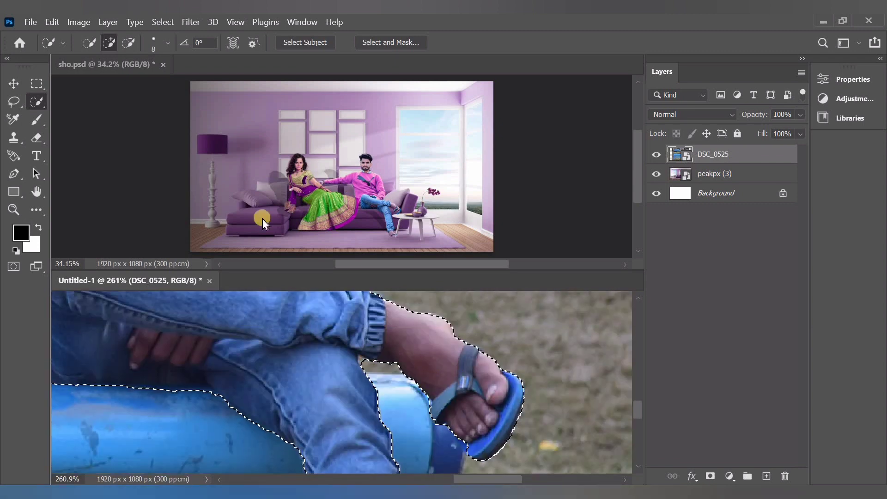
Subtract the leftover background bits beside the man's knee and below the bench end from the selection
click(129, 42)
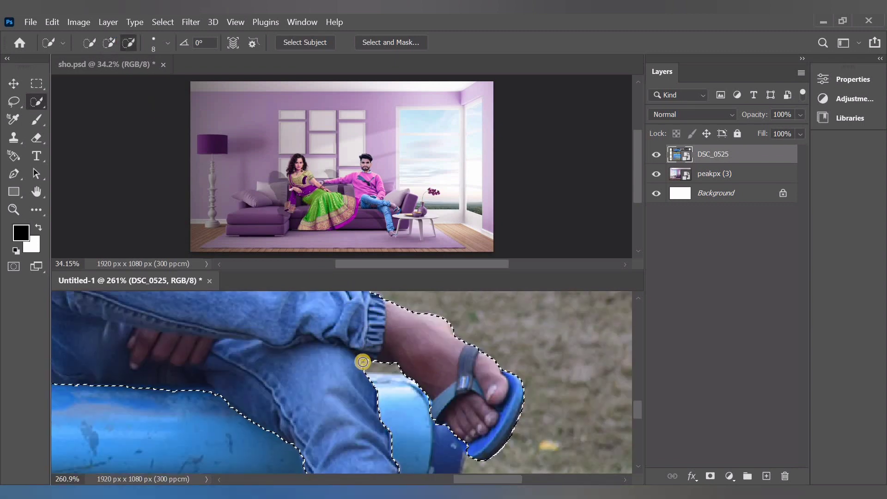
scroll(374, 376, down, 4)
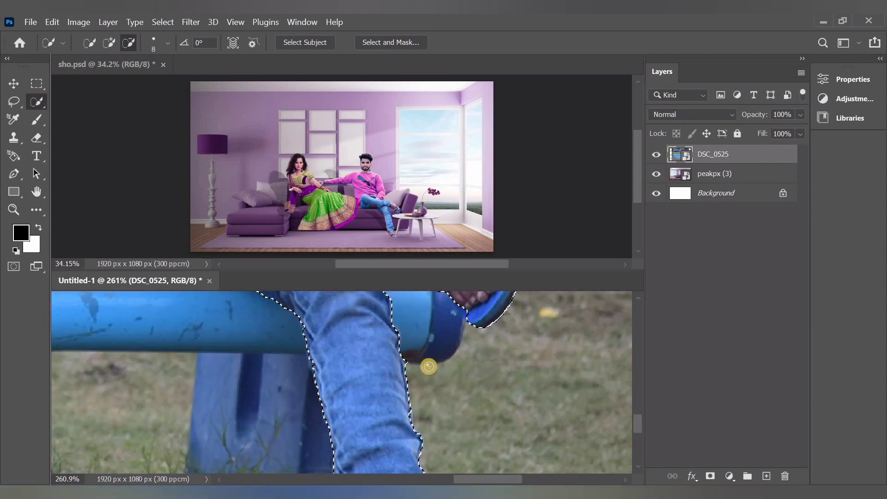
scroll(429, 358, down, 10)
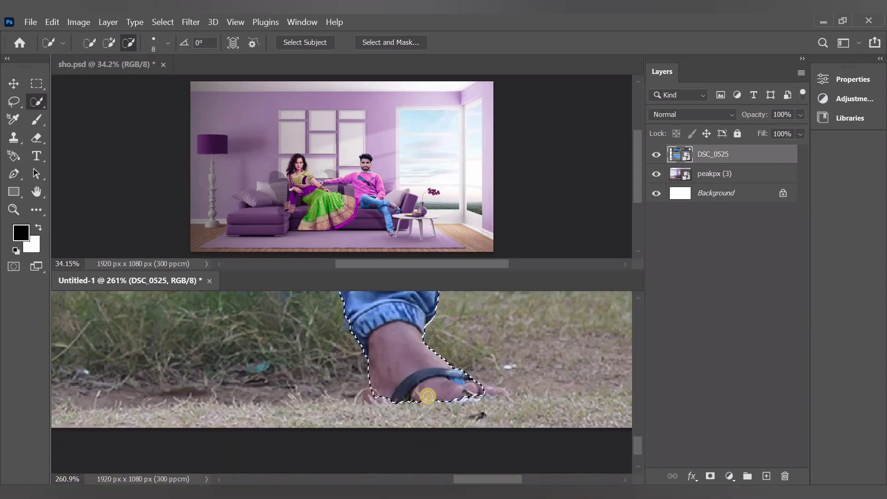
Subtract the gap between the fingers of the hand on the bench and add the thumb's edge back to the selection
scroll(342, 368, up, 6)
scroll(343, 367, up, 8)
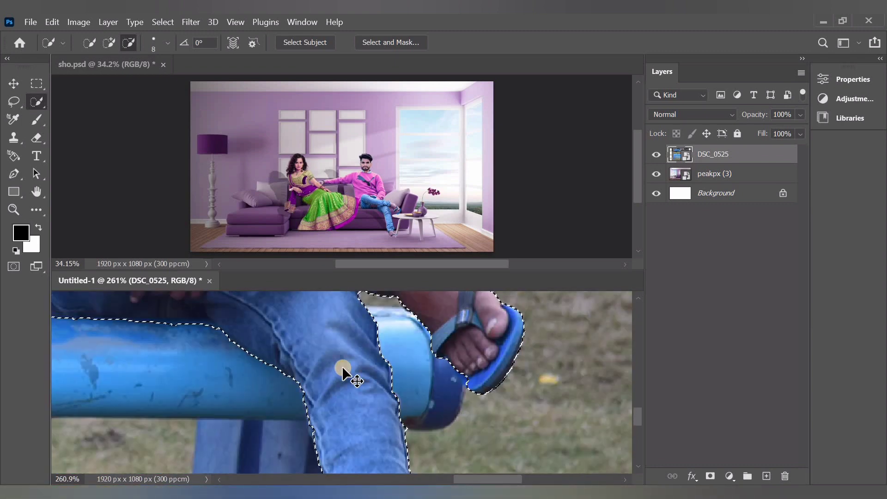
scroll(323, 368, up, 8)
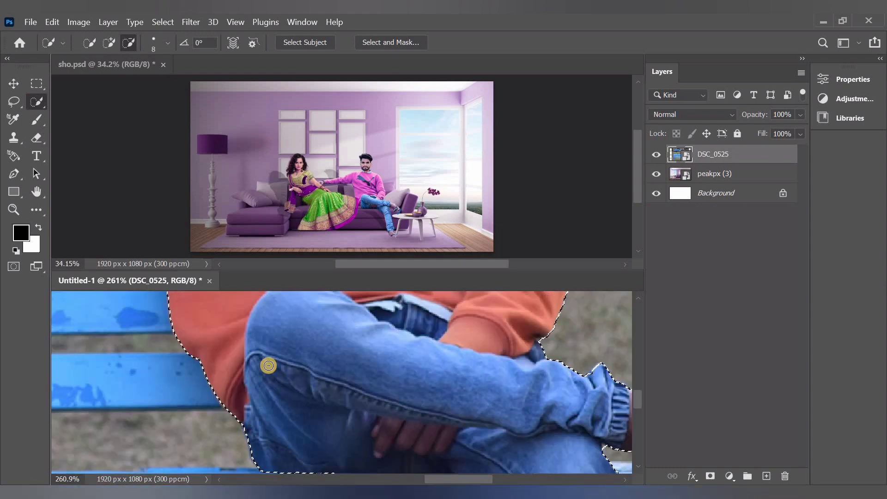
scroll(281, 371, up, 8)
scroll(281, 370, left, 2)
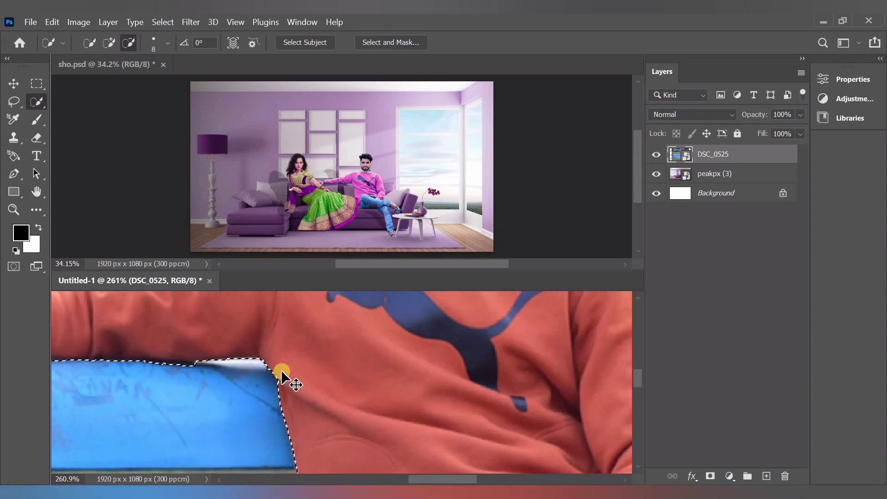
scroll(275, 373, left, 2)
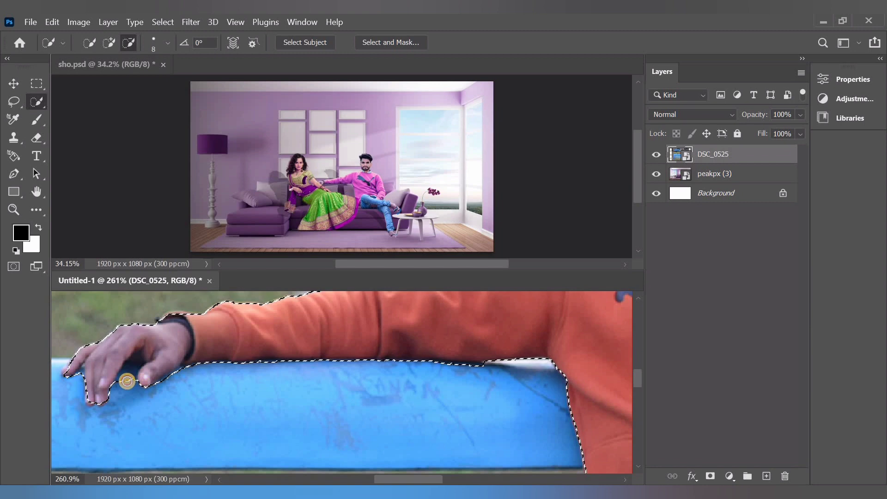
click(109, 43)
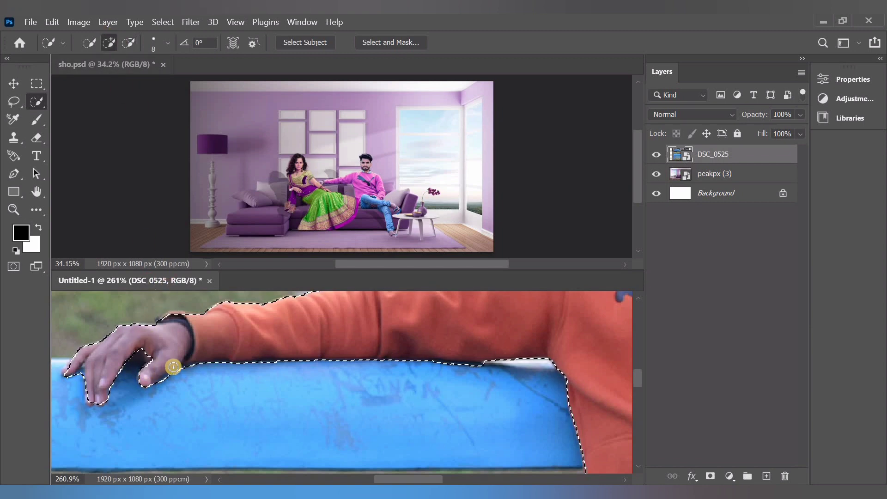
scroll(75, 388, up, 1)
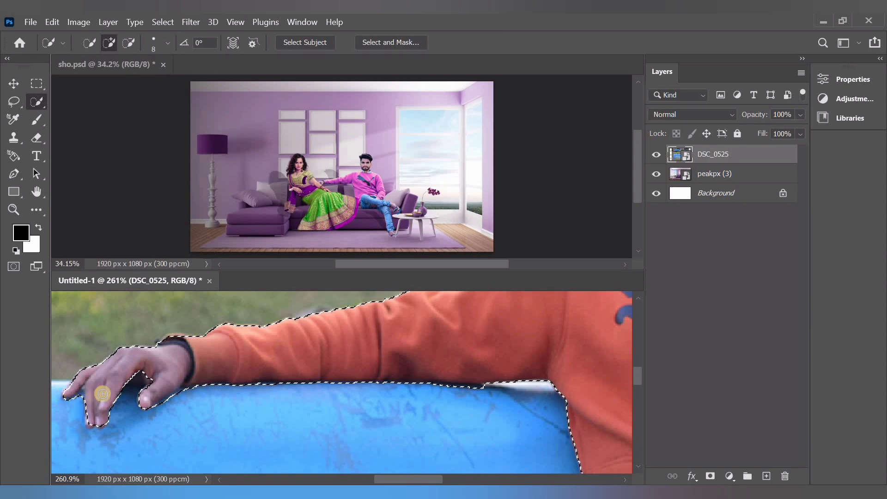
scroll(197, 396, up, 8)
scroll(323, 395, right, 5)
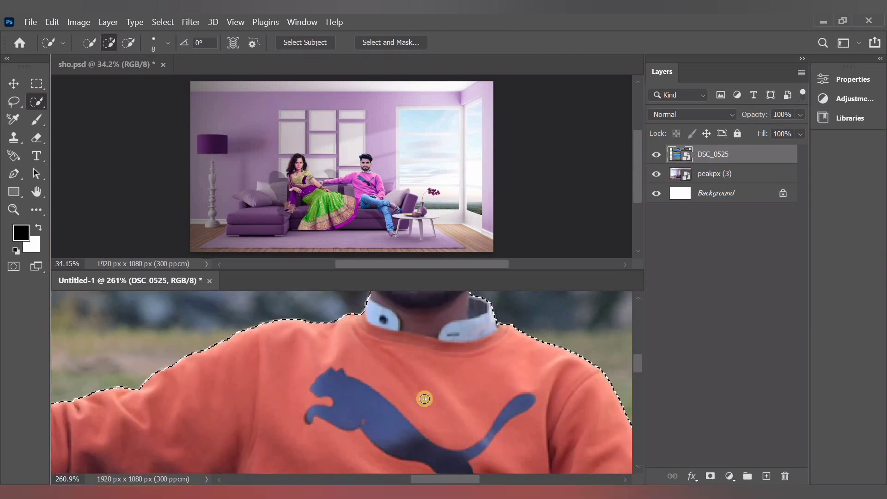
scroll(425, 398, up, 5)
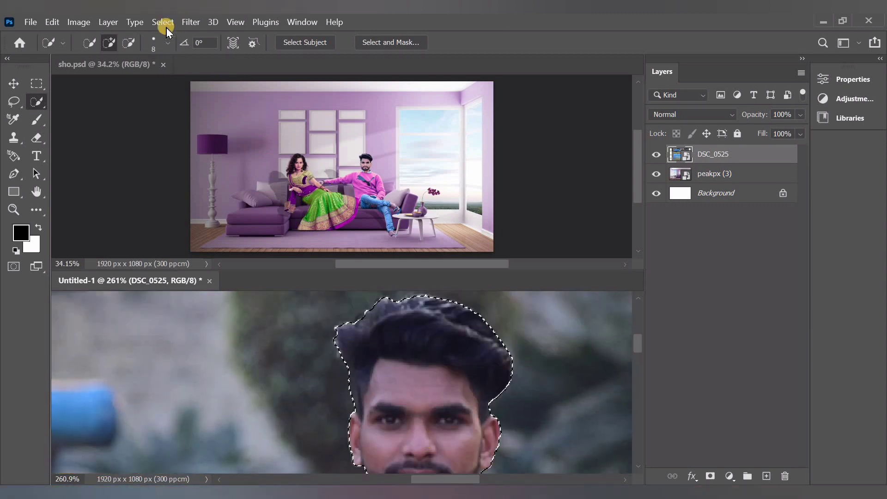
click(163, 22)
shift+click(185, 204)
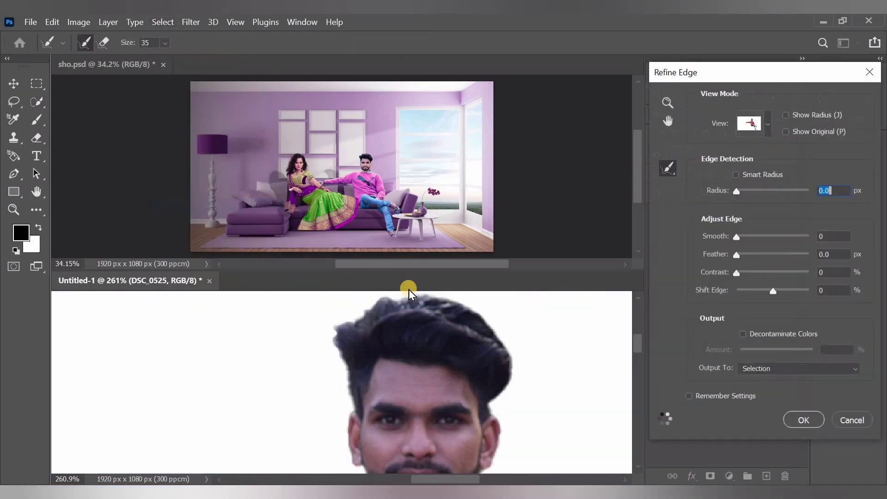
scroll(409, 291, down, 2)
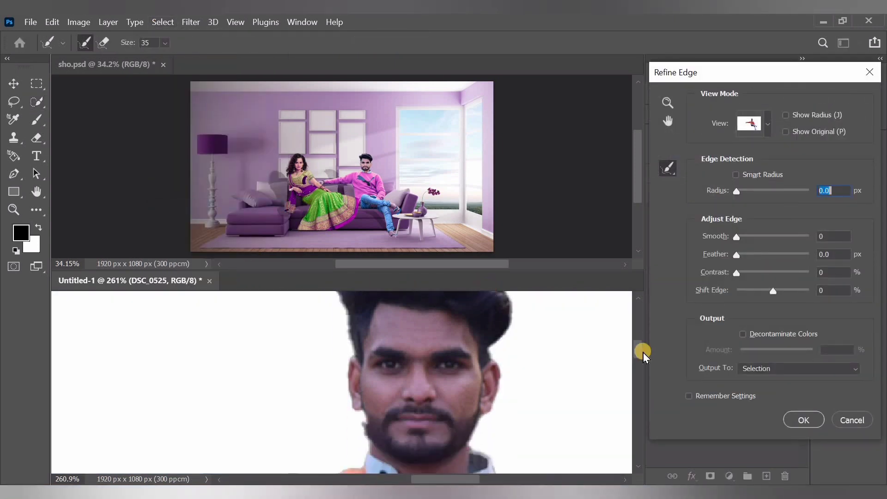
click(844, 423)
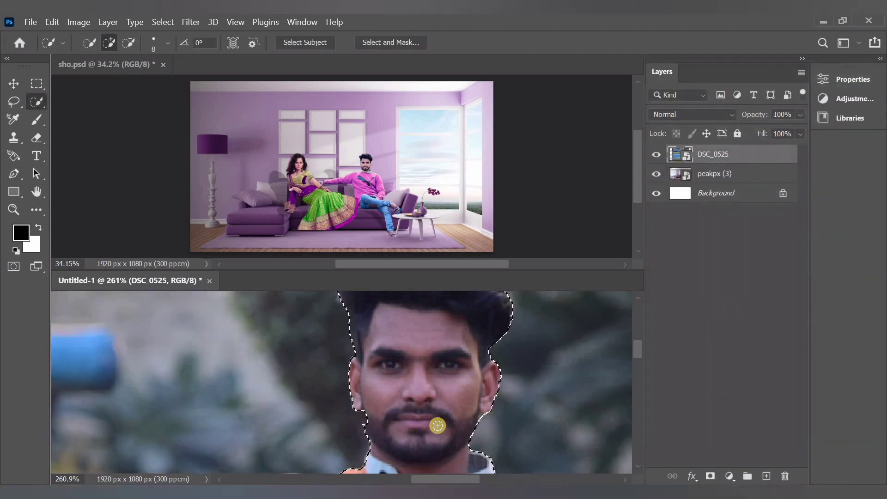
Refine the selection's edge with Smooth 10 and Radius 0.5 px, and output the cutout to a new layer
scroll(368, 413, up, 3)
scroll(368, 413, up, 1)
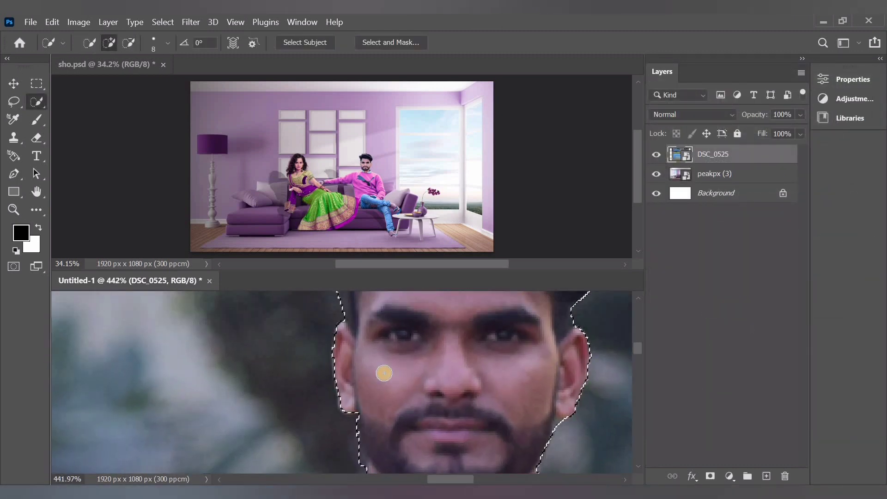
click(163, 22)
shift+click(220, 207)
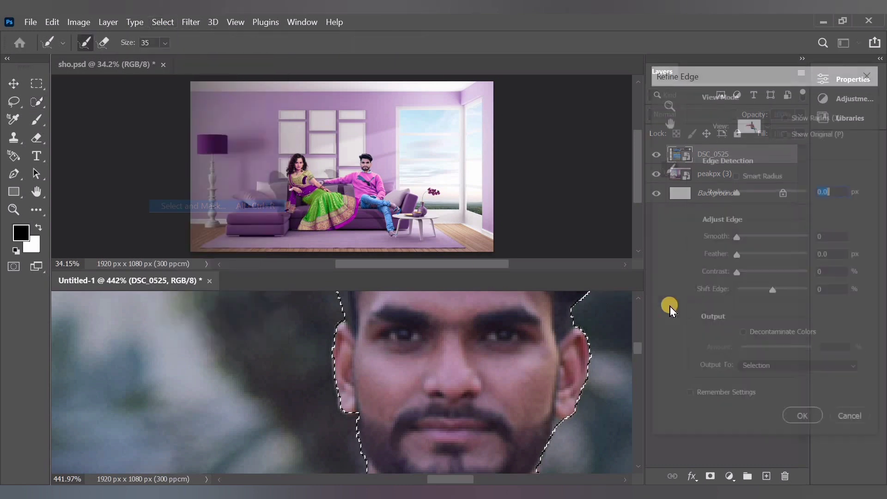
click(736, 254)
click(737, 239)
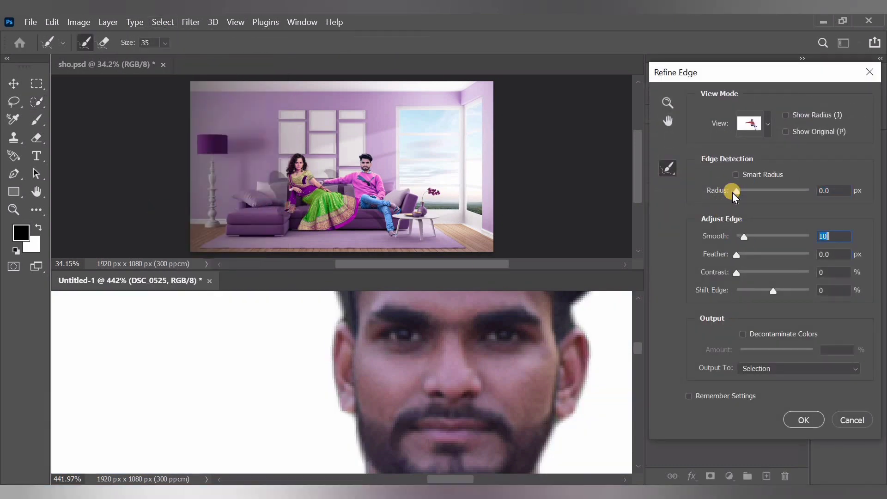
click(792, 370)
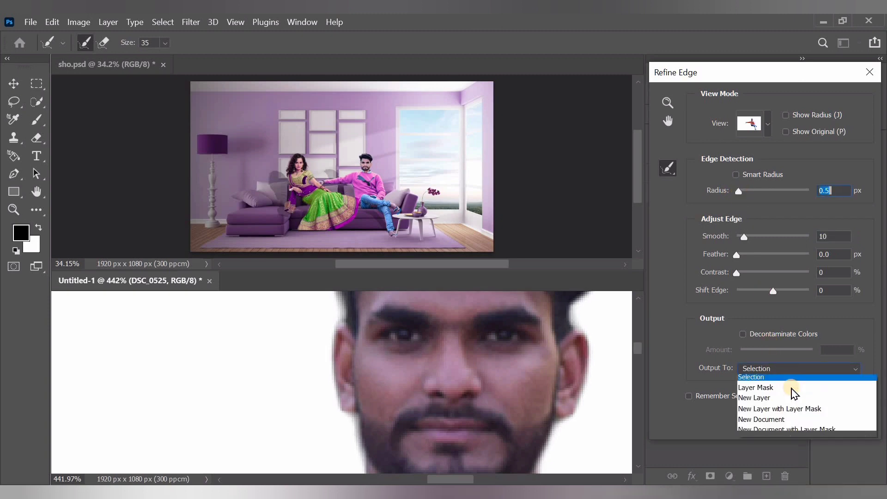
click(792, 397)
key(Return)
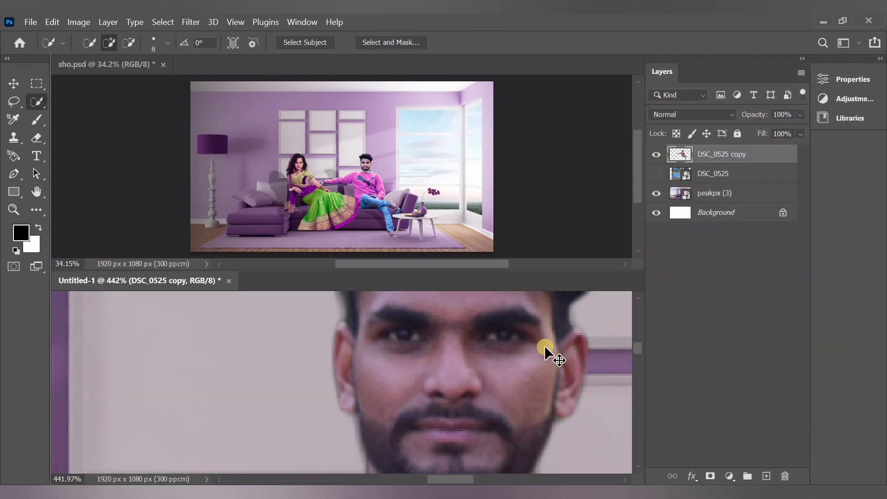
Scale the DSC_0525 copy cutout of the man to 58.08% and place him over the sofa in front of the wall frames
key(ctrl+minus)
key(ctrl+minus)
key(ctrl+minus)
key(ctrl+minus)
key(ctrl+minus)
key(ctrl+minus)
key(ctrl+minus)
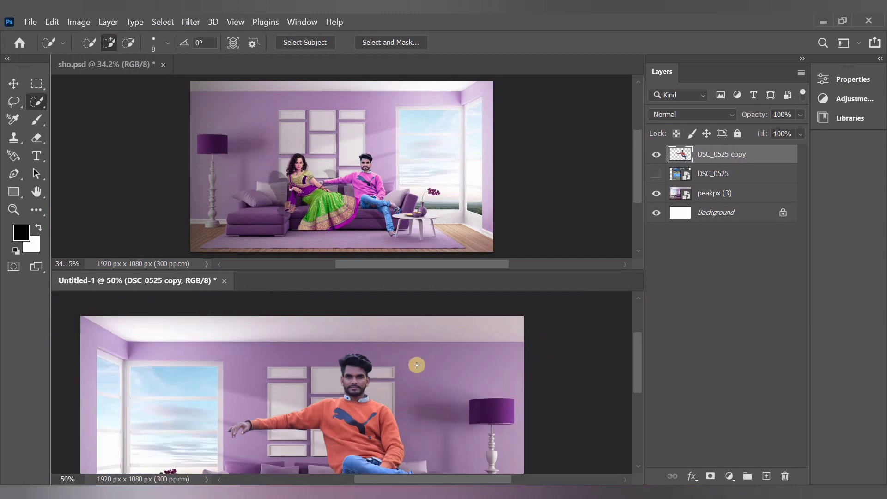
scroll(417, 365, down, 5)
key(ctrl+minus)
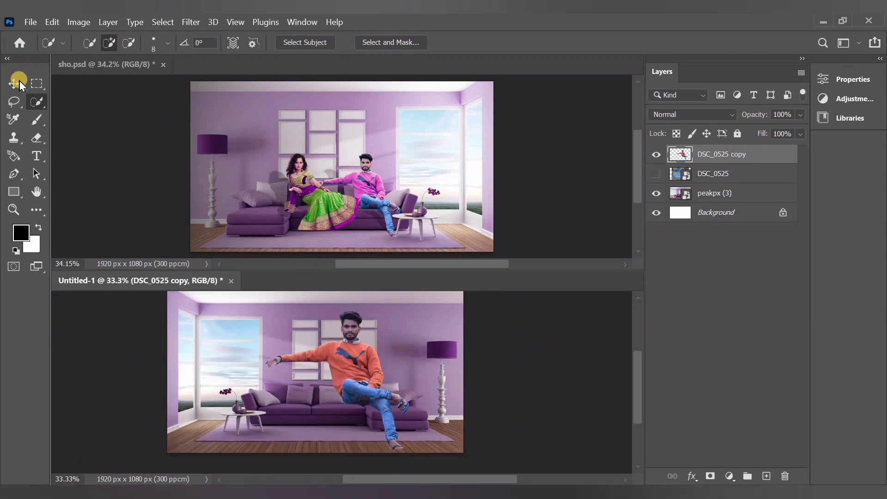
key(v)
drag(399, 381, 359, 389)
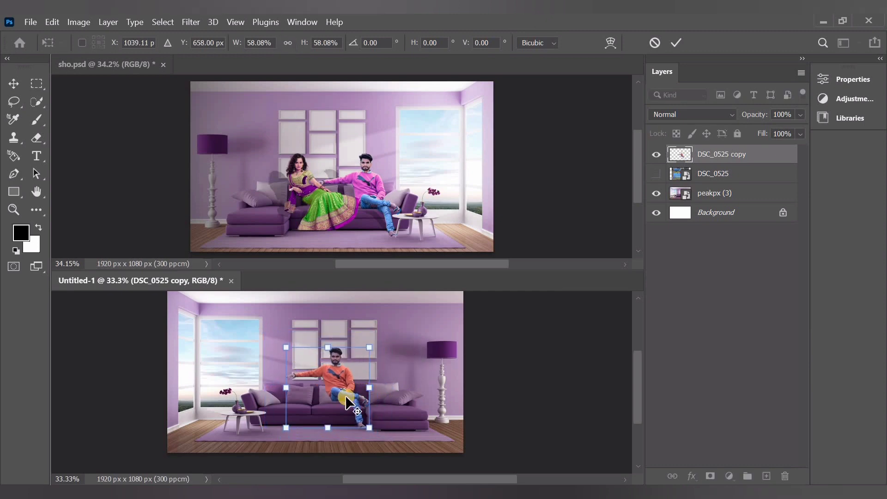
Move the man lower so he sits on the sofa with his outstretched hand on the backrest, and commit the transform
scroll(327, 387, up, 4)
scroll(327, 388, up, 2)
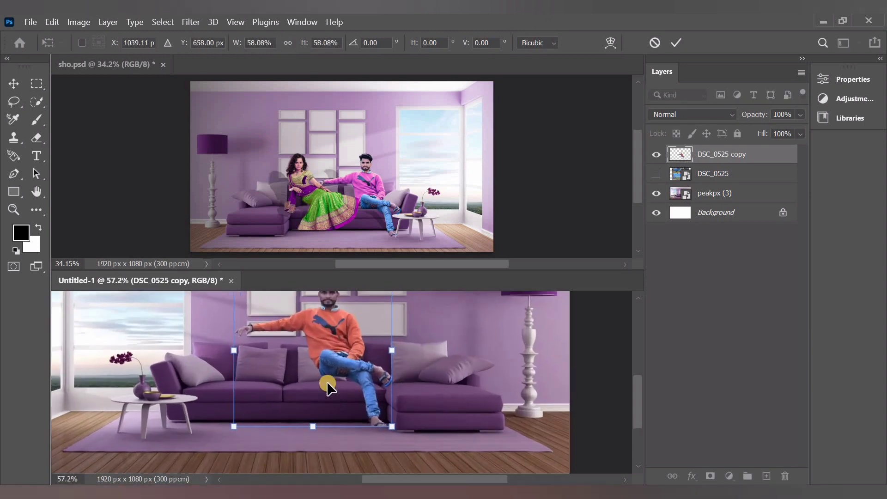
drag(350, 342, 365, 358)
click(557, 375)
Flip the peakpx (3) living room layer horizontally and commit the transform
click(717, 200)
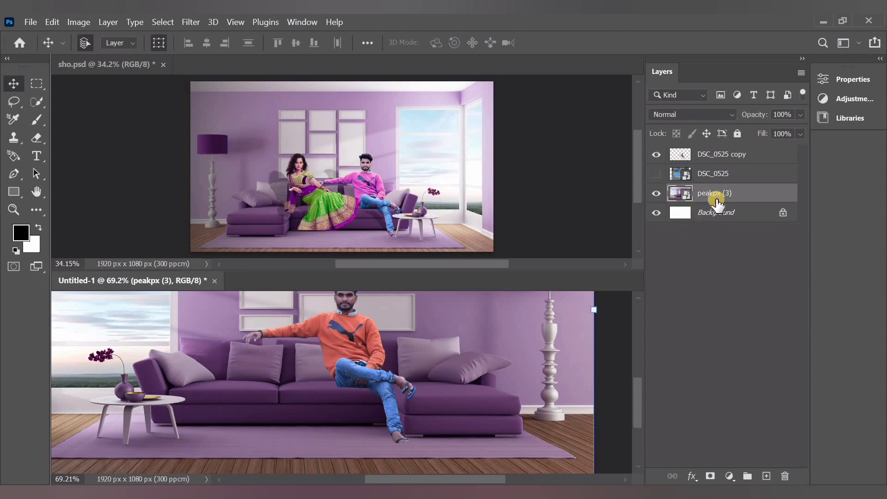
click(563, 315)
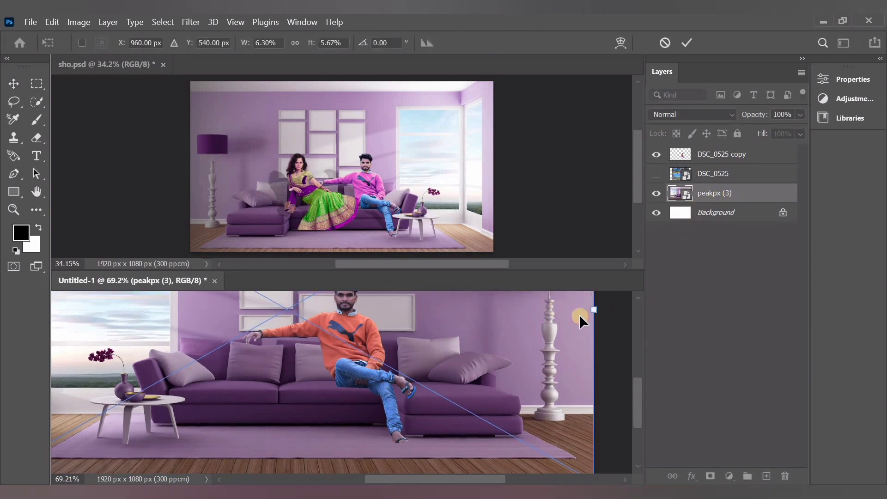
right_click(570, 316)
click(603, 291)
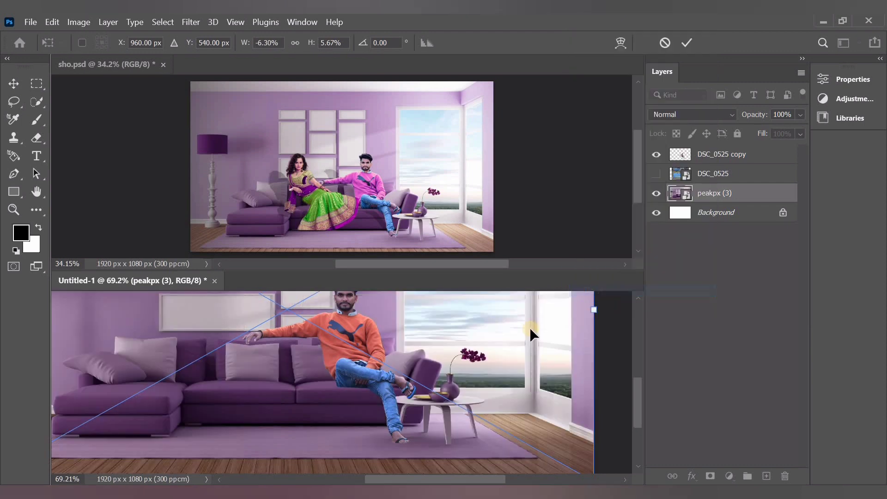
scroll(360, 380, up, 2)
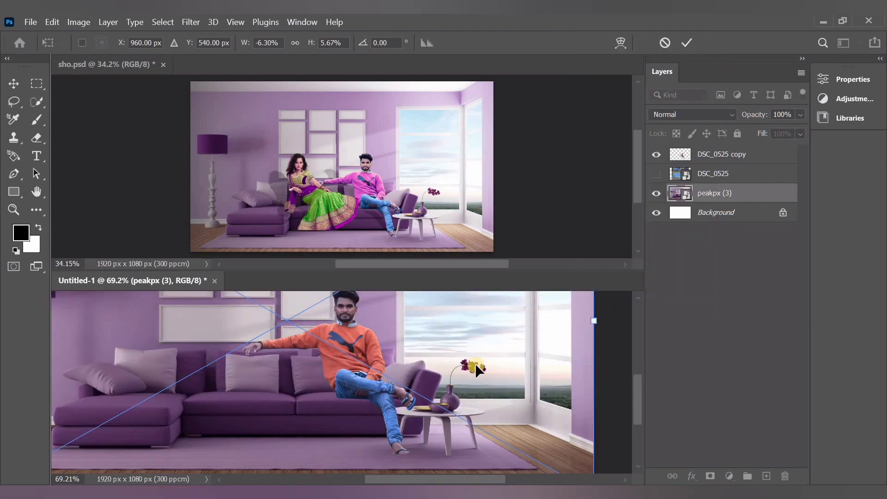
double_click(413, 342)
Scale the man's cutout to 89.89%, seat him at the sofa end beside the coffee table, and commit the transform
click(355, 332)
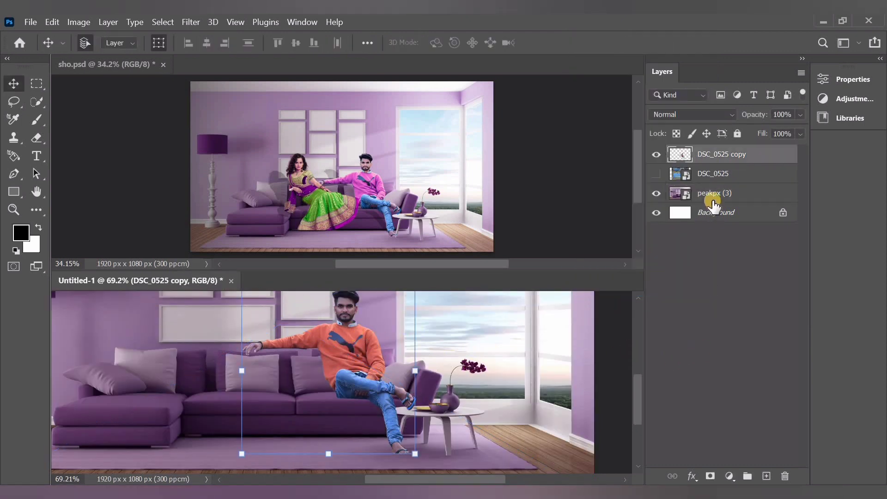
drag(415, 372, 404, 391)
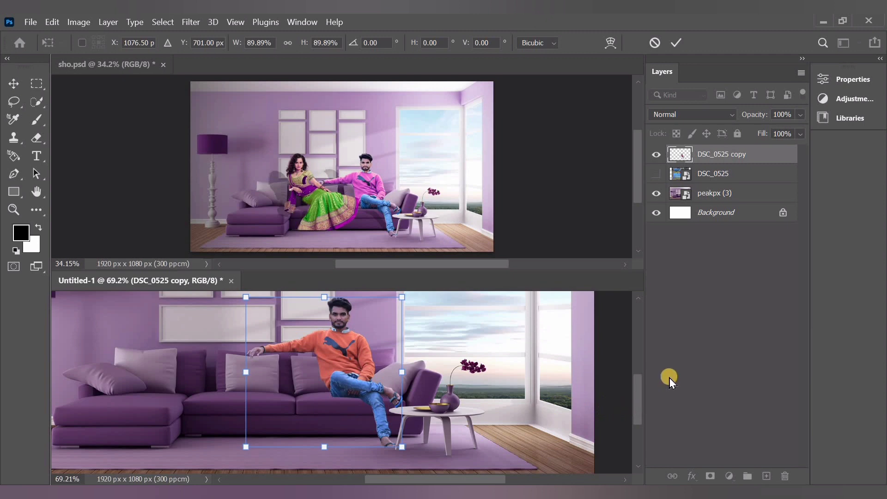
key(Return)
click(657, 367)
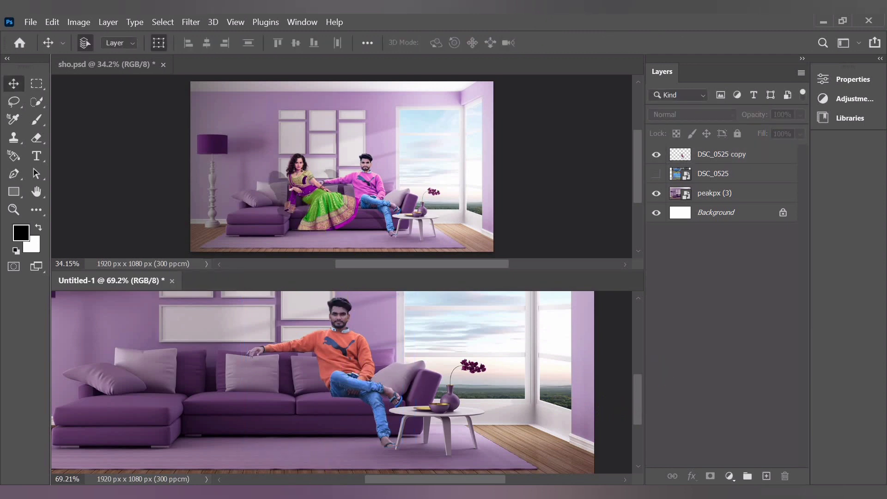
Place the cgha picture of the seated woman as a new layer and scale it to 4.36% over the room
click(321, 492)
drag(157, 189, 229, 383)
scroll(219, 382, down, 3)
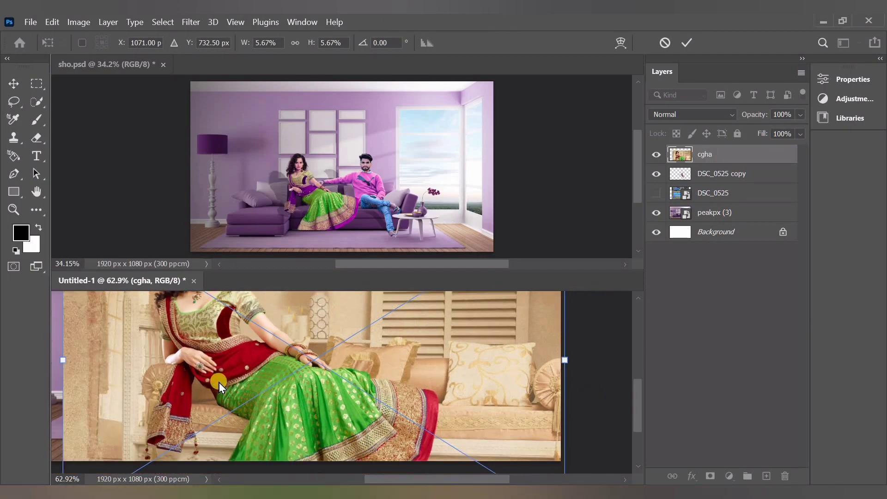
scroll(261, 377, down, 4)
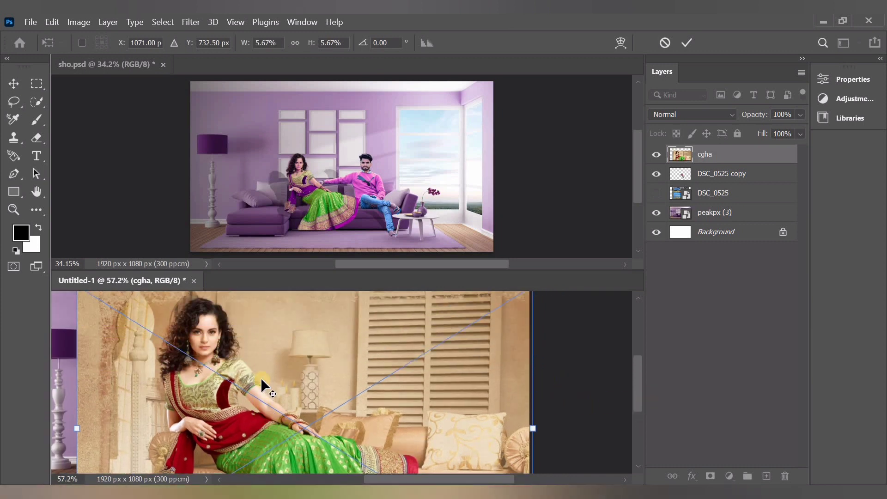
click(79, 182)
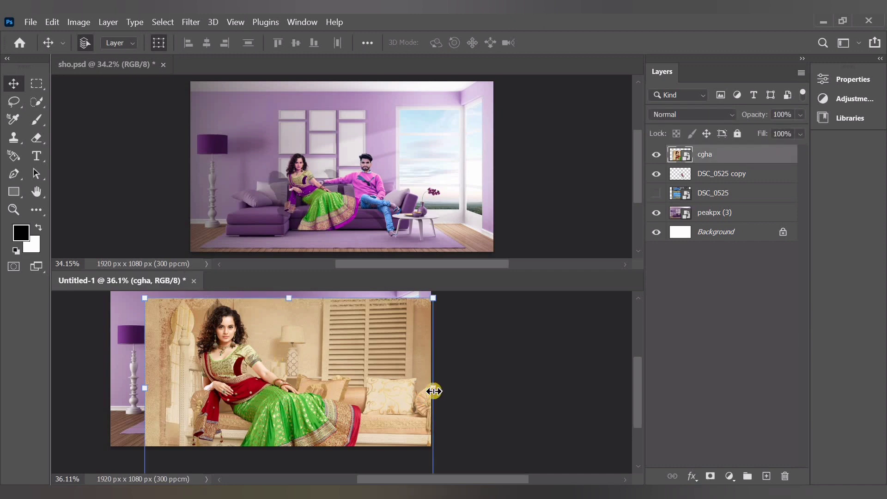
drag(432, 388, 292, 386)
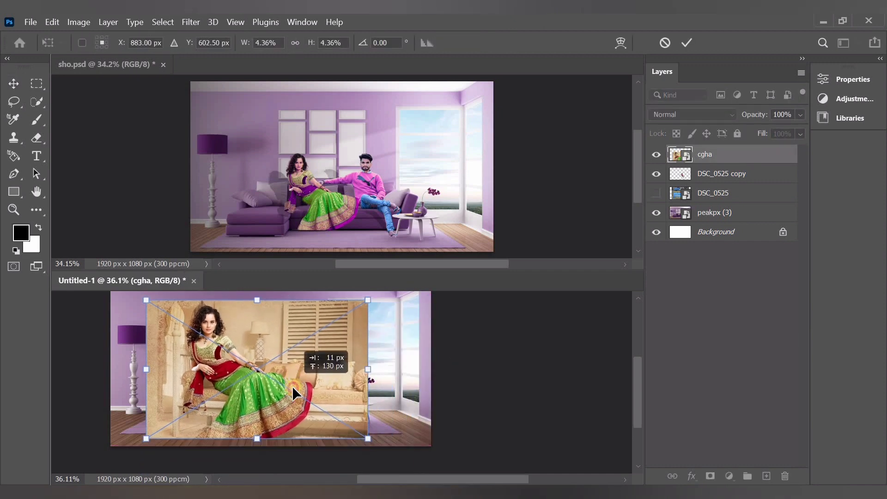
Select the woman in the cgha layer with the Select Subject command of the Quick Selection tool
click(36, 101)
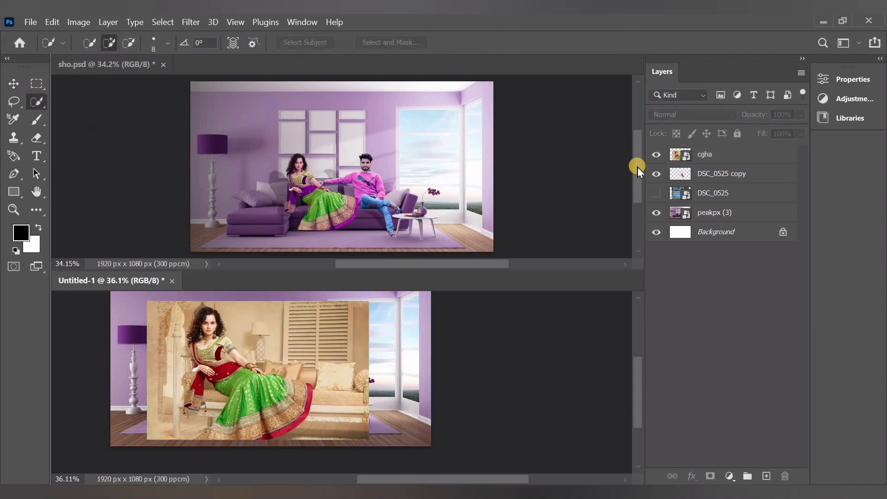
click(705, 157)
click(305, 42)
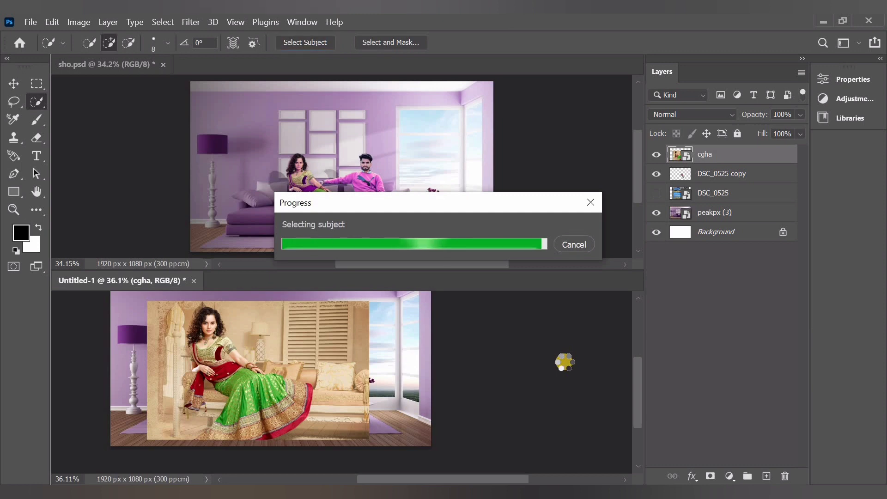
Add the missing edges of the red scarf's gold border to the woman's selection
scroll(194, 366, up, 1)
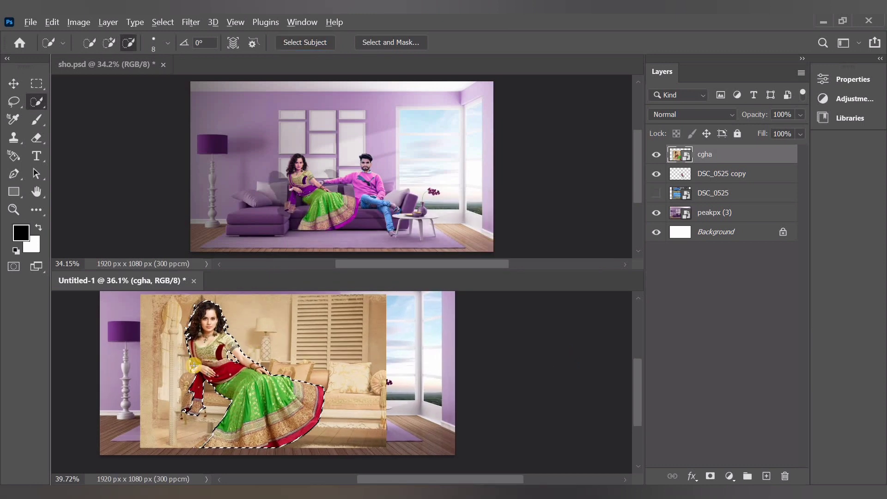
scroll(194, 366, up, 5)
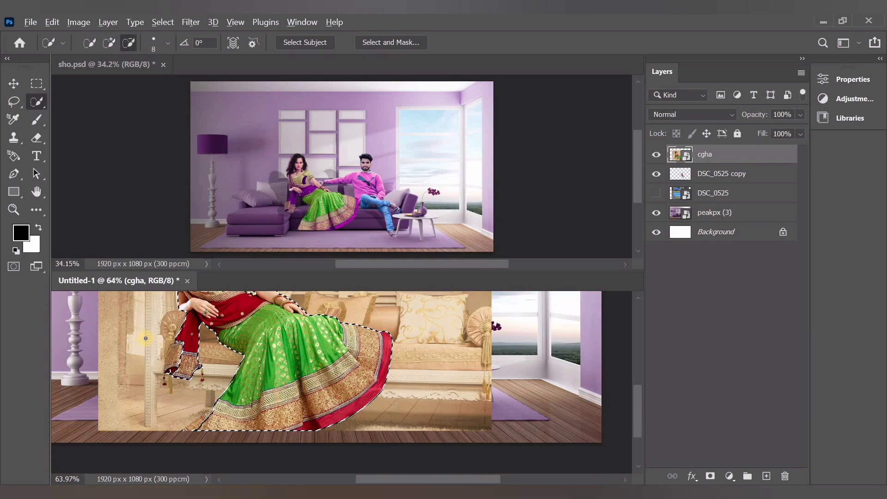
scroll(146, 339, up, 4)
scroll(205, 320, up, 4)
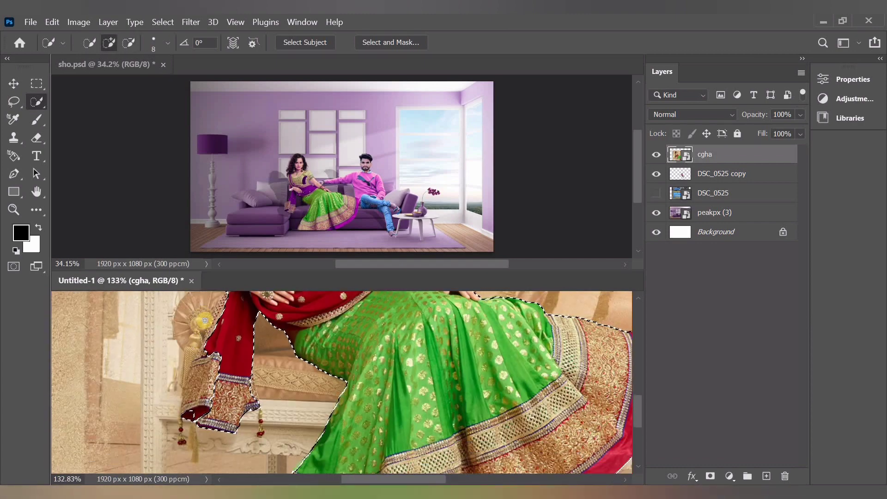
scroll(198, 351, down, 2)
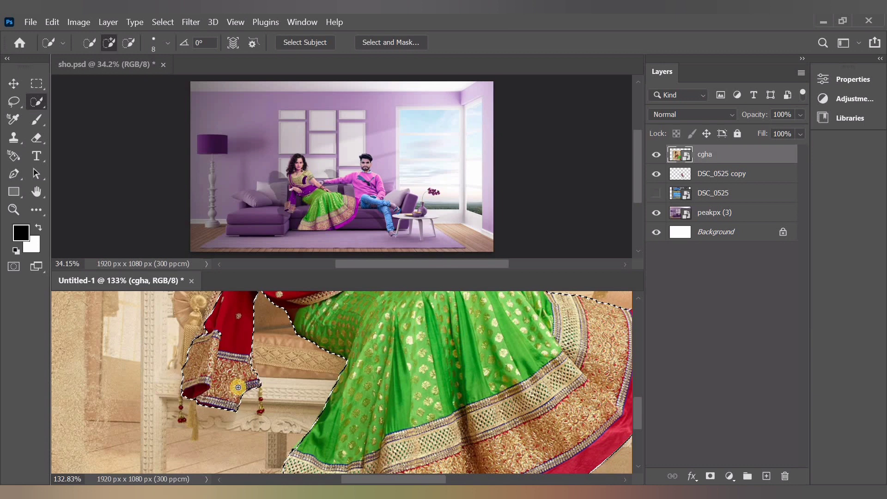
Add the missing corner of the skirt's lower hem to the selection and subtract the stray background beside it
scroll(240, 387, down, 6)
scroll(260, 381, down, 1)
mouse_move(260, 381)
mouse_down()
mouse_move(297, 349)
mouse_move(222, 393)
mouse_move(303, 396)
mouse_up()
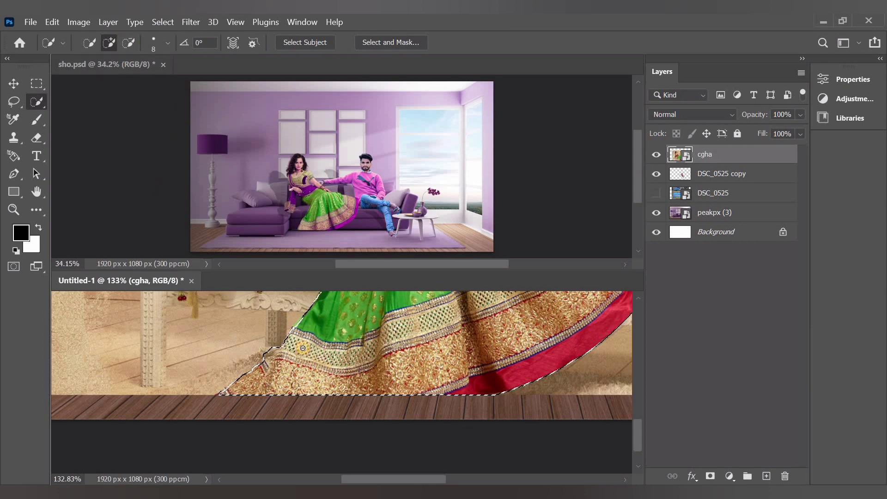
alt+click(272, 343)
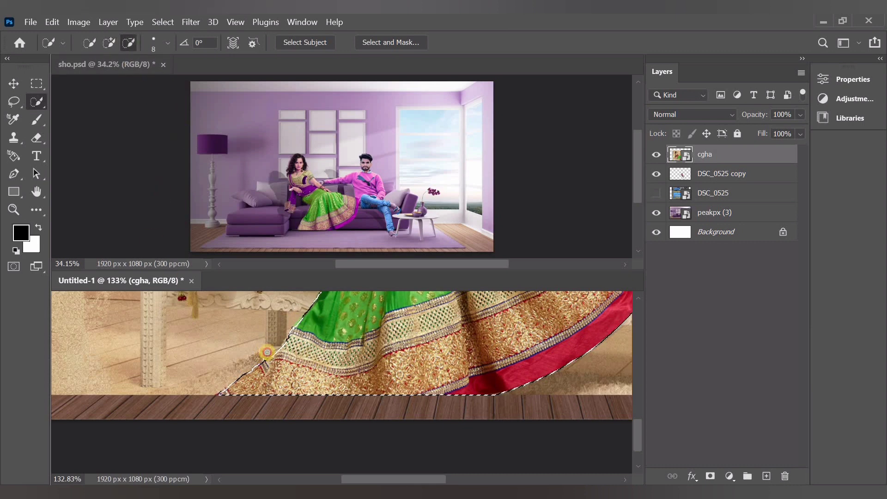
Open Refine Edge for the woman's selection, set Smooth to 8, and output the cutout to a new layer
click(161, 22)
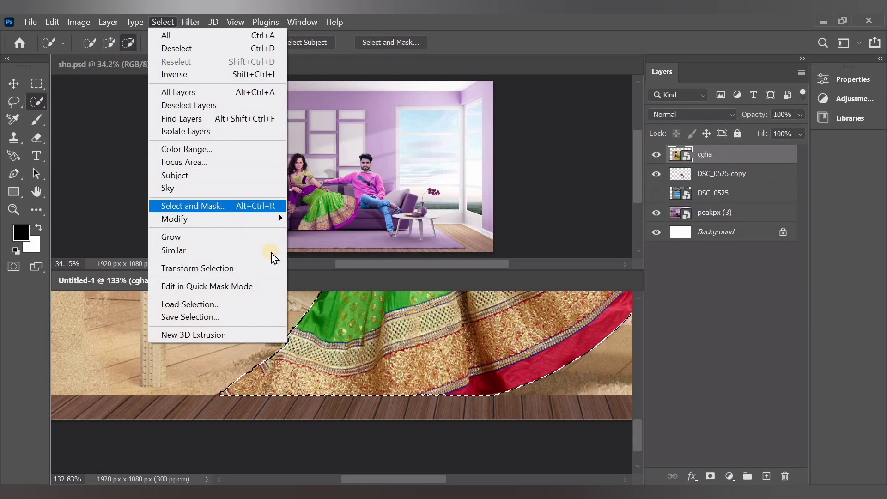
key(shift+Return)
key(ctrl+minus)
key(ctrl+minus)
key(ctrl+minus)
key(ctrl+minus)
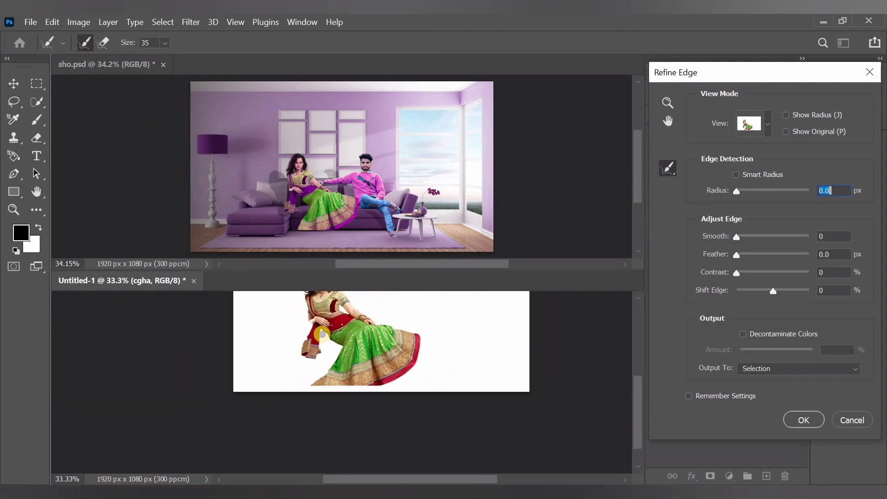
scroll(633, 403, up, 3)
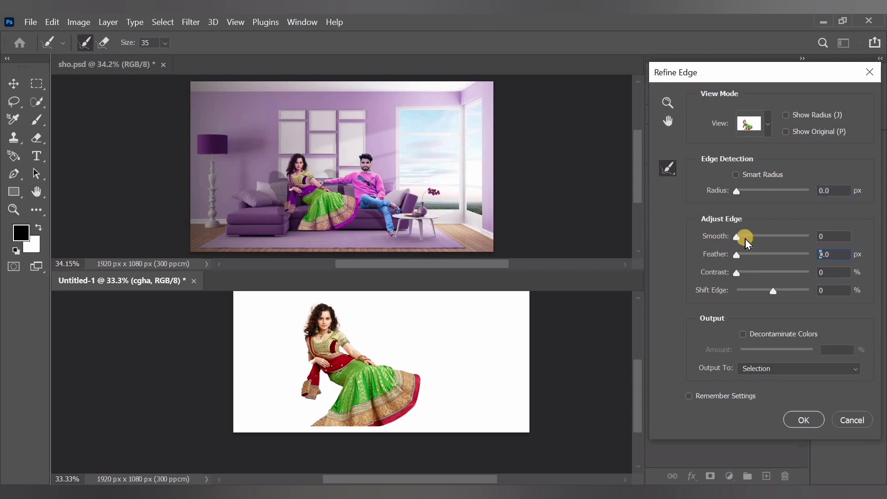
click(745, 239)
click(786, 365)
click(796, 400)
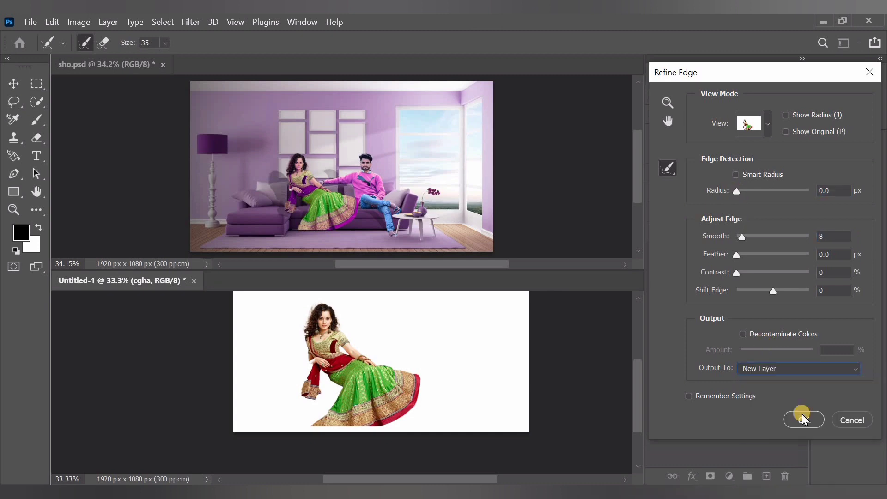
click(804, 418)
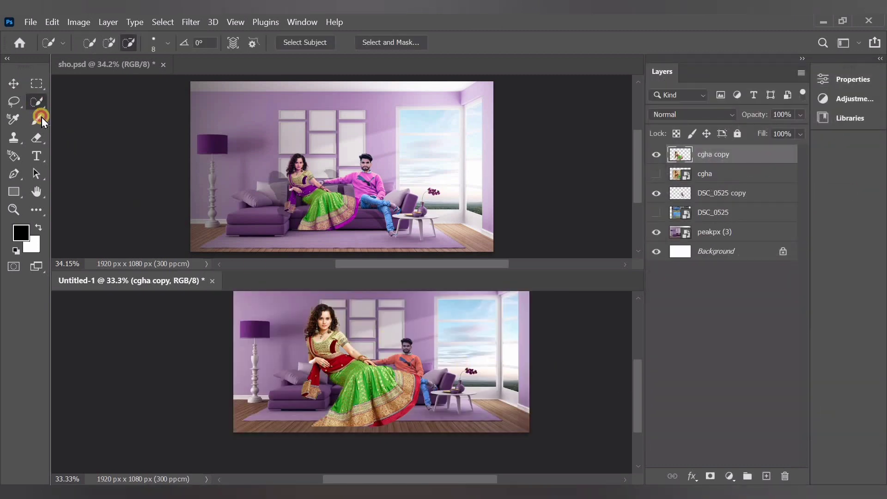
Scale the woman's cutout to 53.22%, seat her on the sofa beside the man in front of his hand, and commit the transform
key(v)
drag(416, 365, 368, 378)
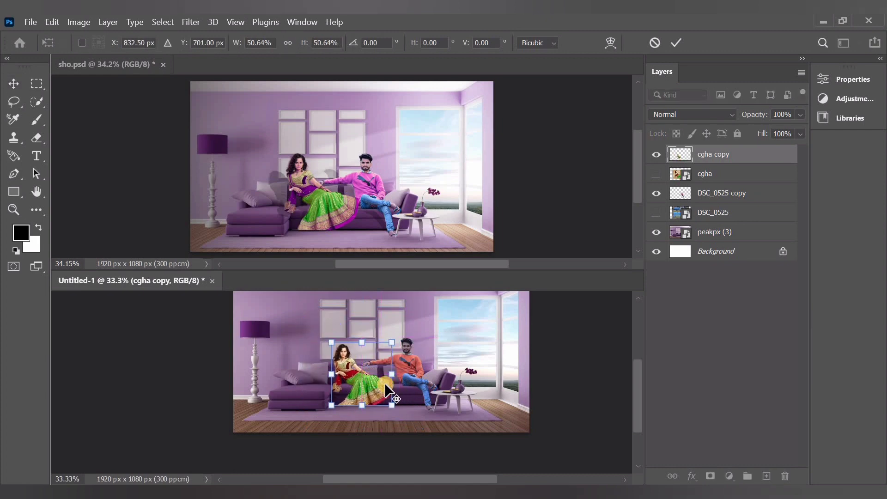
scroll(340, 382, up, 3)
scroll(339, 382, up, 2)
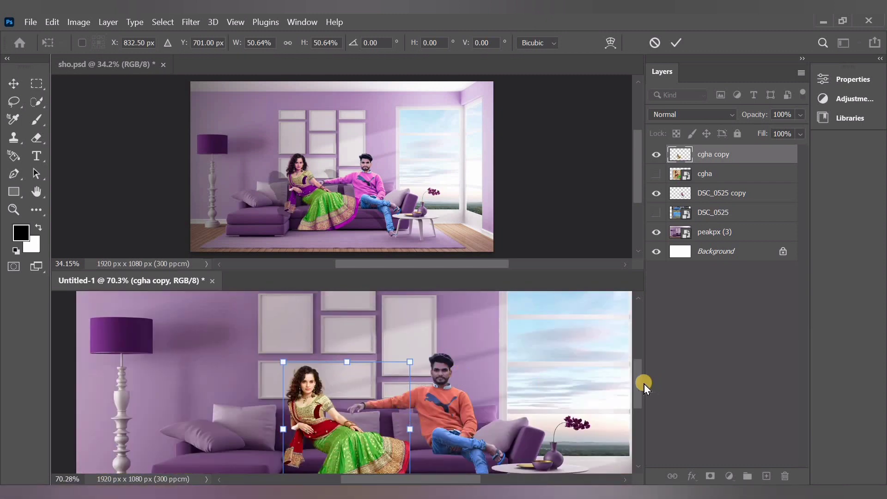
drag(638, 387, 638, 397)
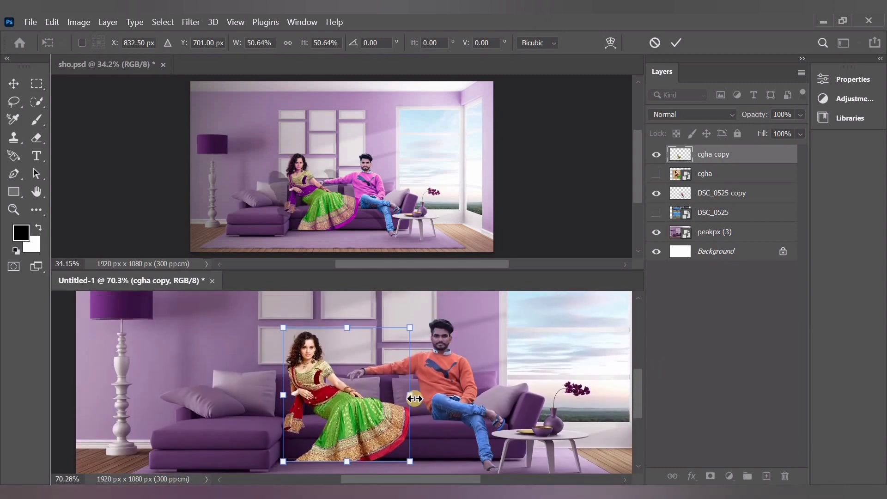
drag(415, 396, 419, 396)
drag(379, 420, 398, 418)
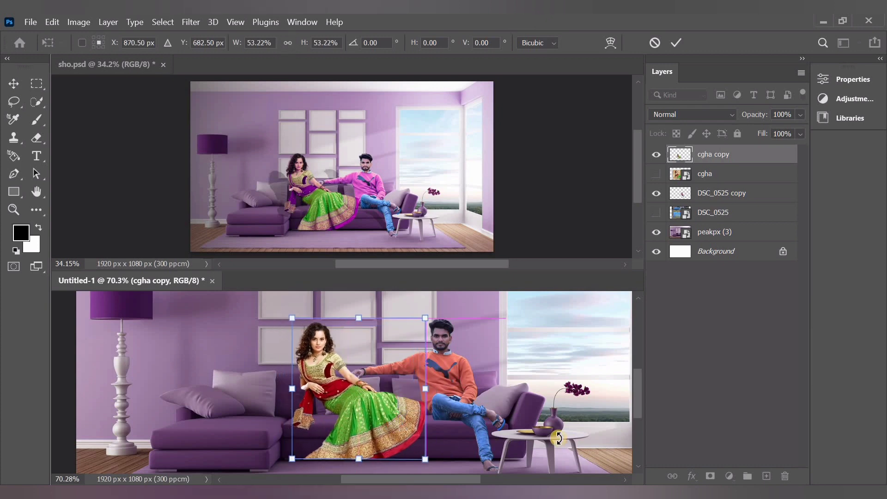
click(394, 427)
click(21, 95)
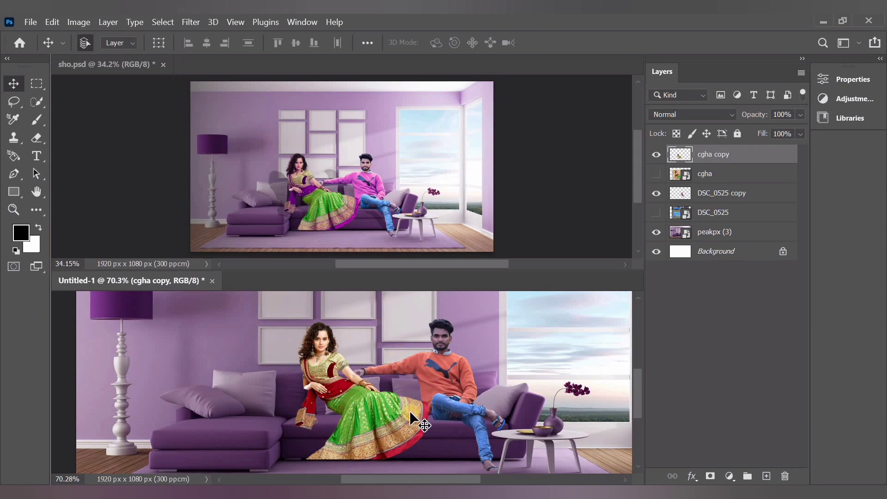
Select the cgha copy and DSC_0525 copy layers together and nudge both people slightly left along the sofa
key(shift+alt+bracketleft)
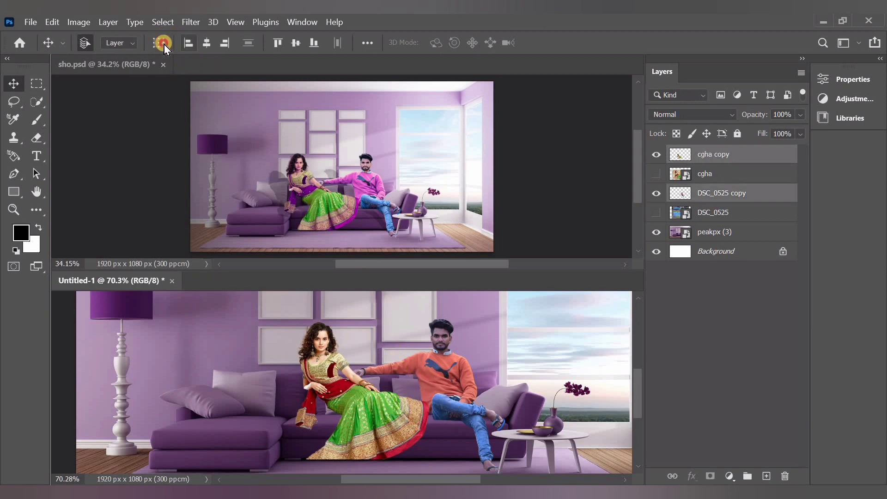
key(Left)
key(Left)
key(Left)
key(Left)
key(Left)
key(Left)
key(Left)
key(Left)
key(Left)
key(Left)
key(Left)
key(Left)
key(Left)
key(Left)
key(Left)
key(Left)
key(Left)
key(Left)
key(Left)
key(Left)
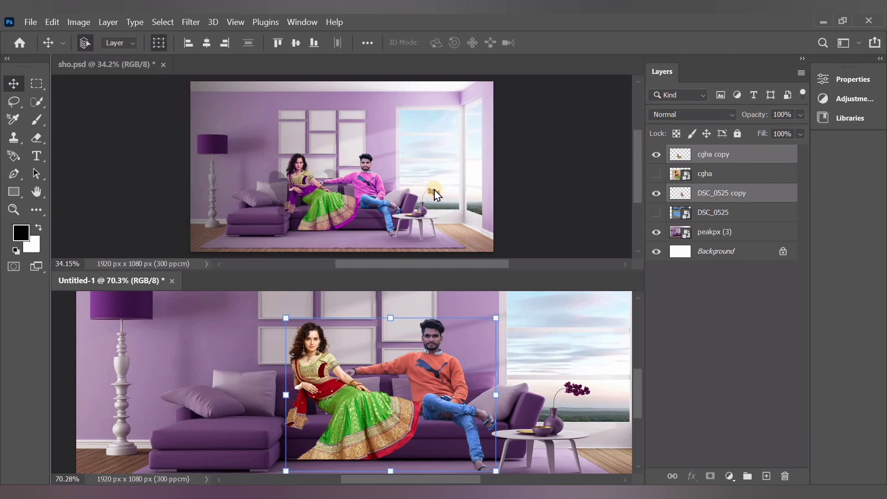
click(710, 324)
scroll(394, 345, down, 3)
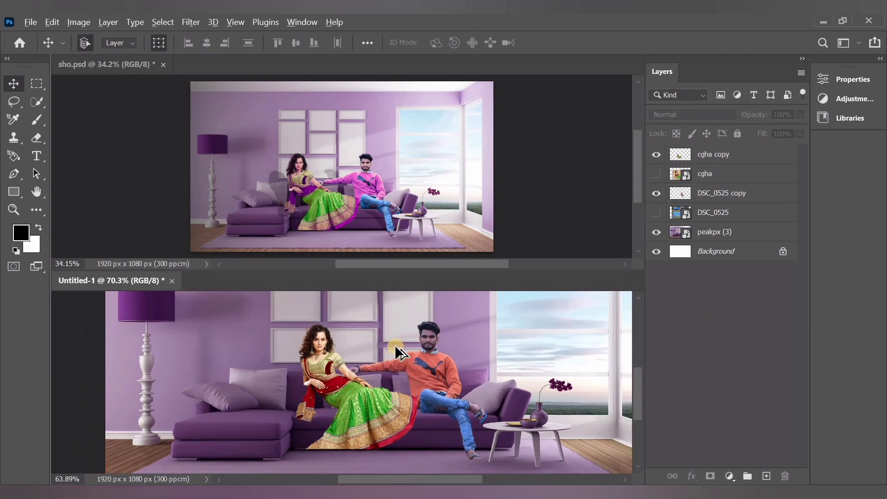
scroll(422, 361, up, 3)
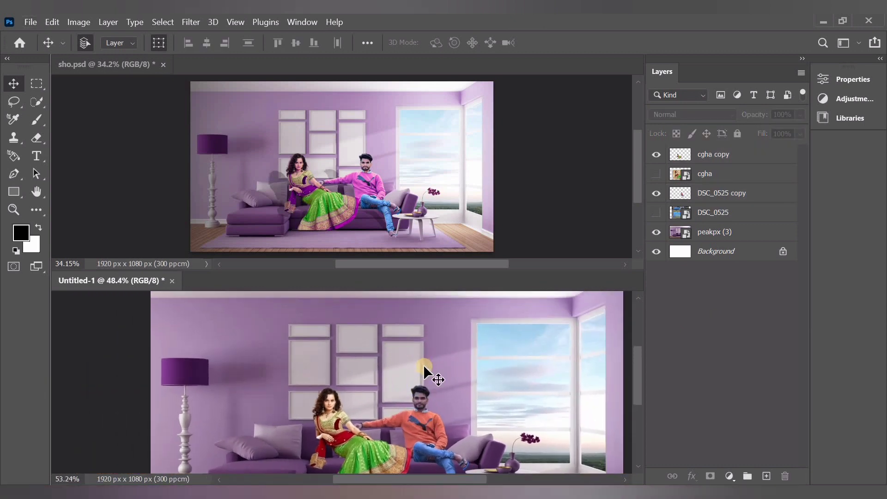
scroll(427, 368, up, 2)
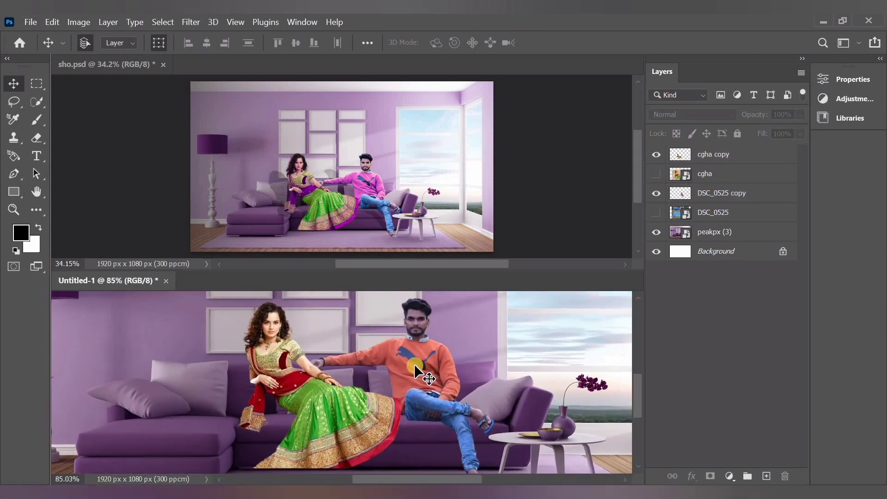
scroll(370, 340, down, 1)
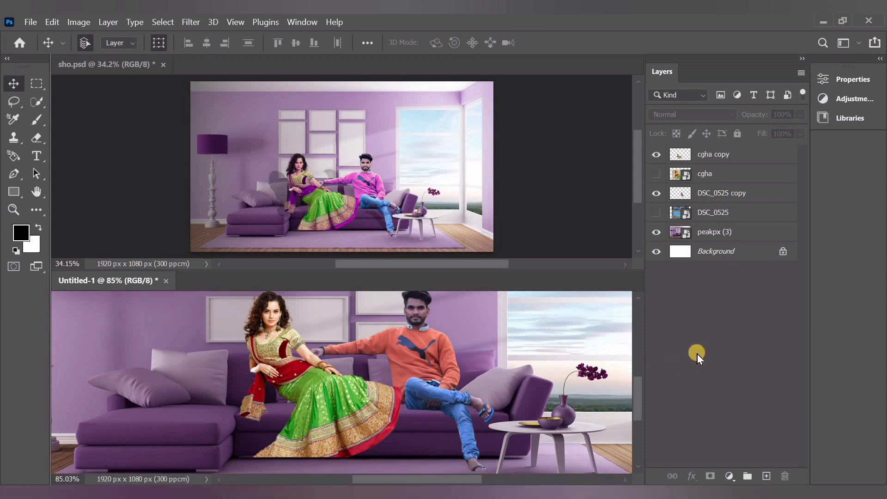
Delete the hidden original photo layers DSC_0525 and cgha
right_click(713, 217)
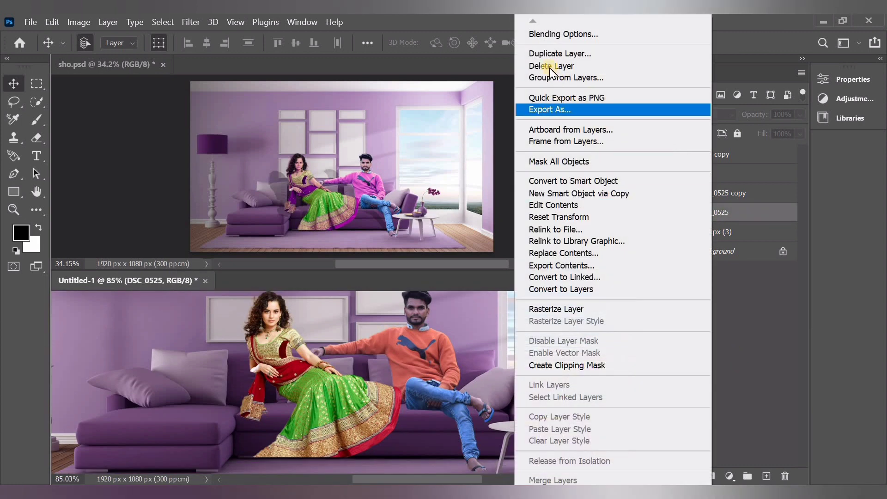
click(540, 65)
key(Return)
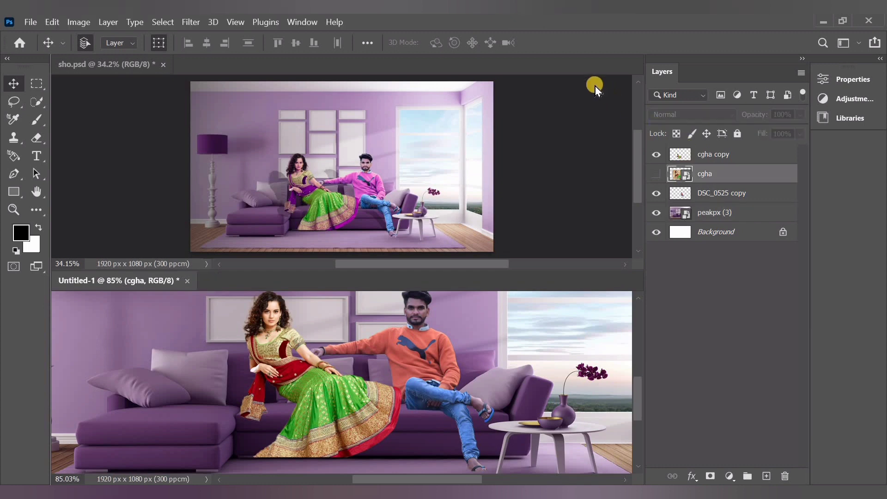
right_click(711, 174)
click(540, 66)
click(415, 215)
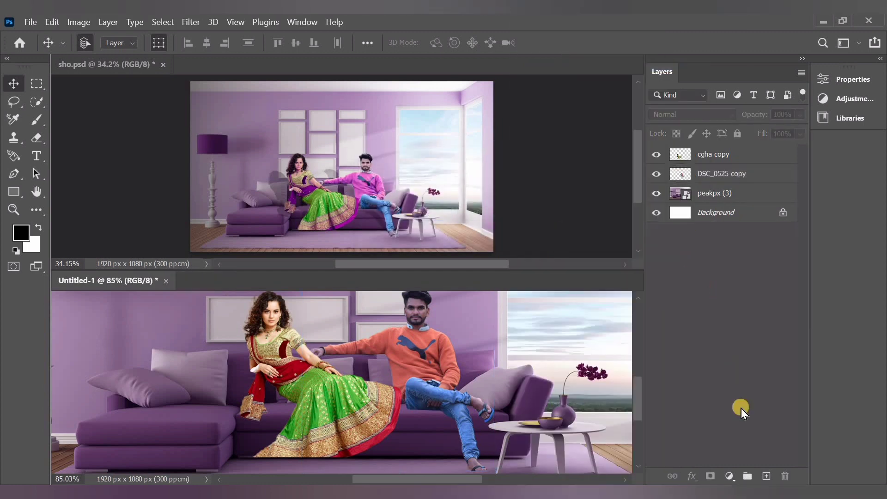
Add an empty layer at the top of the stack and set a soft round brush to 193 px at 100% opacity
key(ctrl+shift+alt+n)
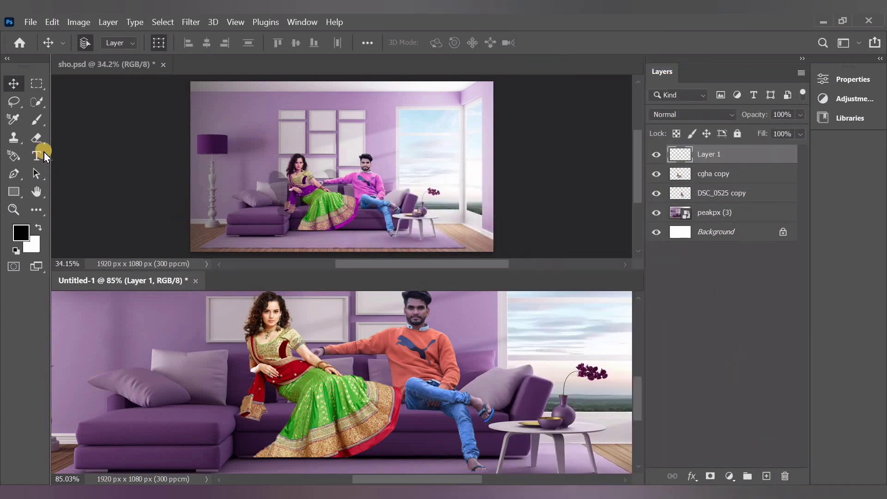
click(36, 121)
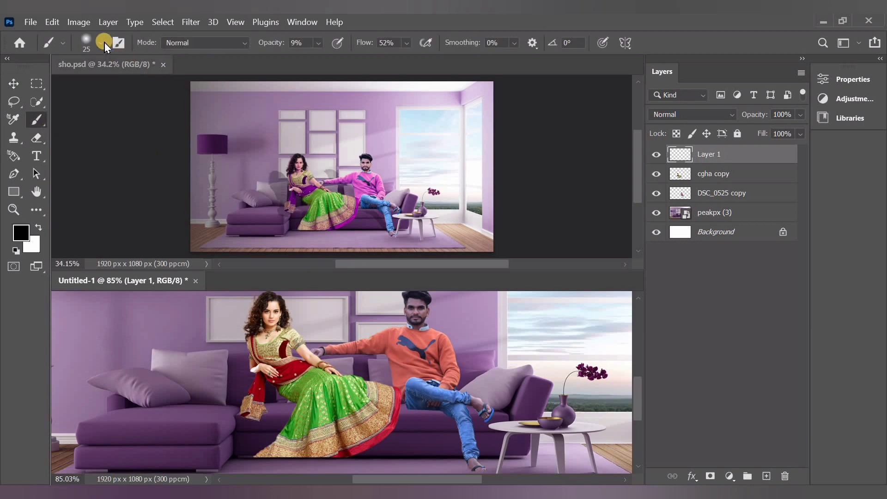
click(87, 42)
click(117, 88)
mouse_move(318, 43)
mouse_down()
mouse_move(323, 55)
mouse_move(389, 69)
mouse_move(398, 103)
mouse_up()
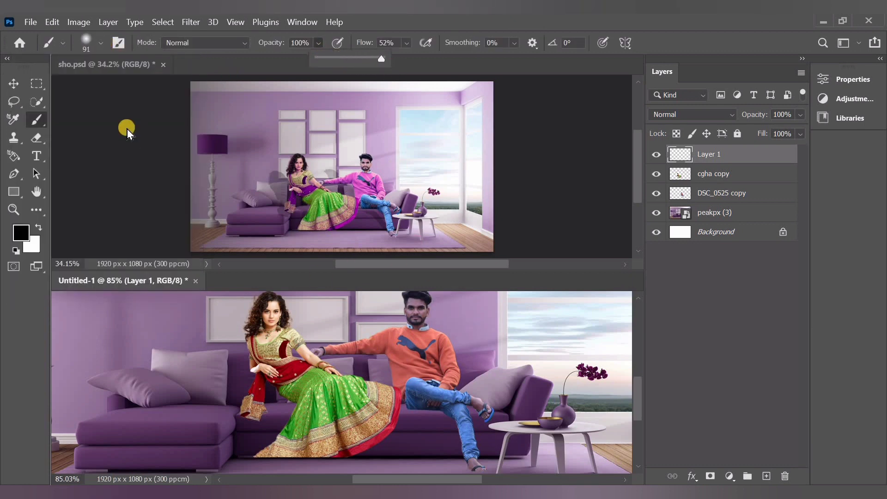
click(99, 43)
click(142, 86)
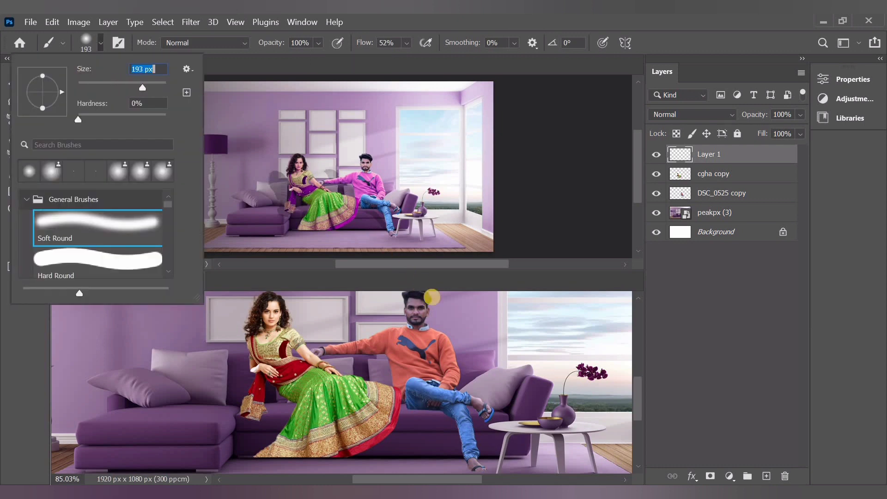
Raise the brush flow to 76% and paint a single soft black dab on the new layer near the window's edge
click(504, 338)
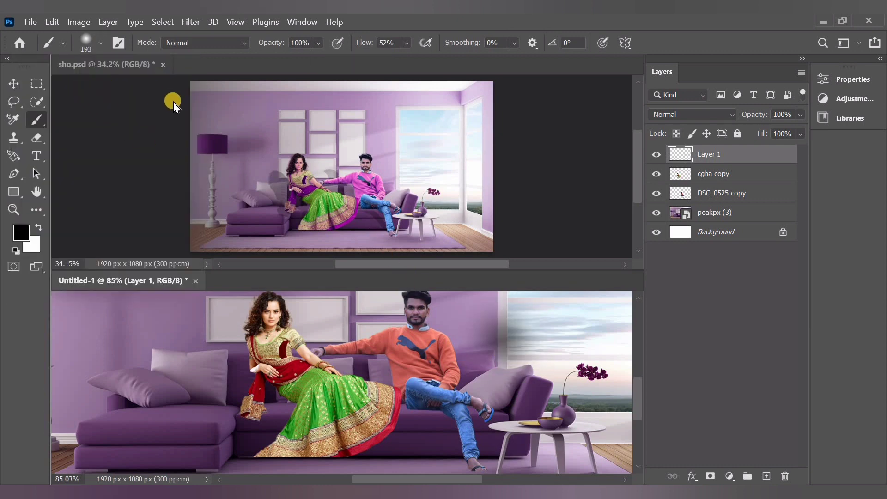
click(408, 43)
drag(418, 58, 435, 59)
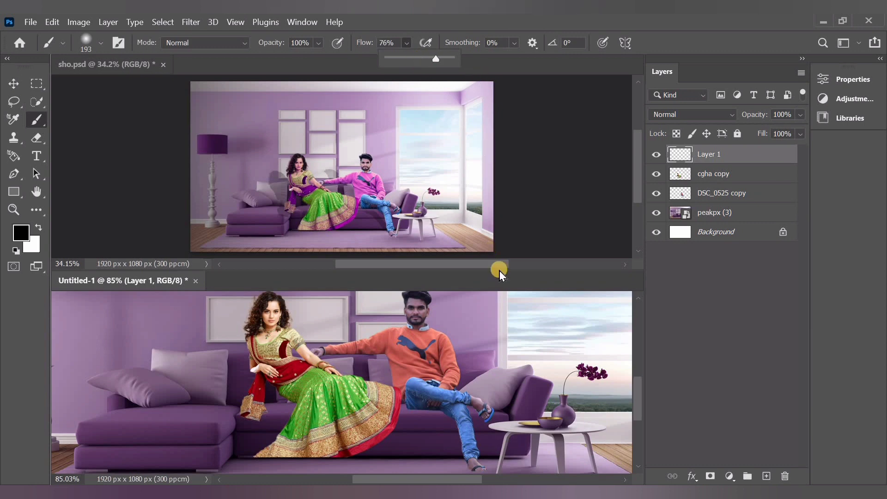
click(514, 345)
Flatten the black dab to 119.23% width and 9% height as a contact shadow under the man on the seat, at 82% opacity
click(14, 83)
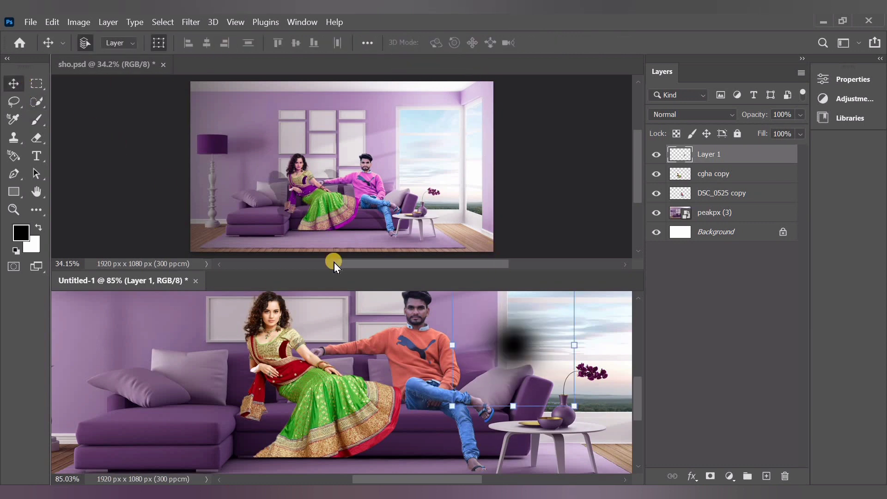
scroll(517, 317, up, 1)
drag(515, 297, 514, 406)
drag(586, 412, 461, 421)
scroll(405, 403, down, 4)
scroll(405, 402, up, 3)
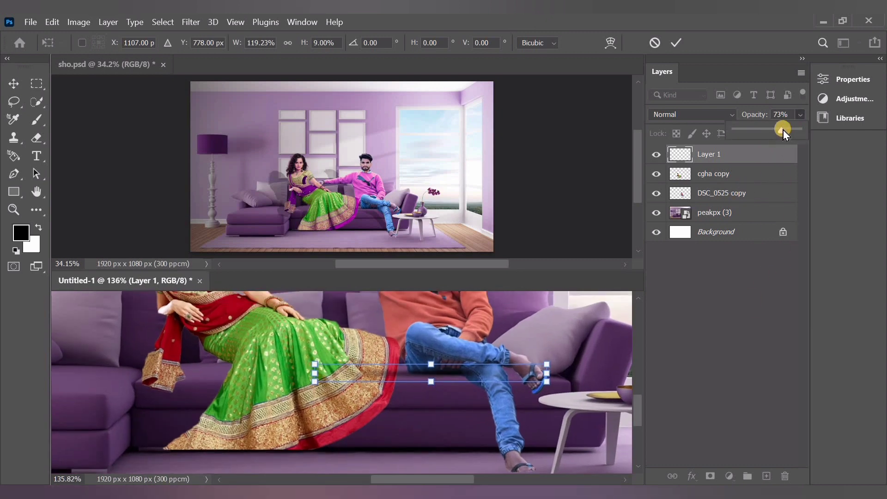
click(602, 329)
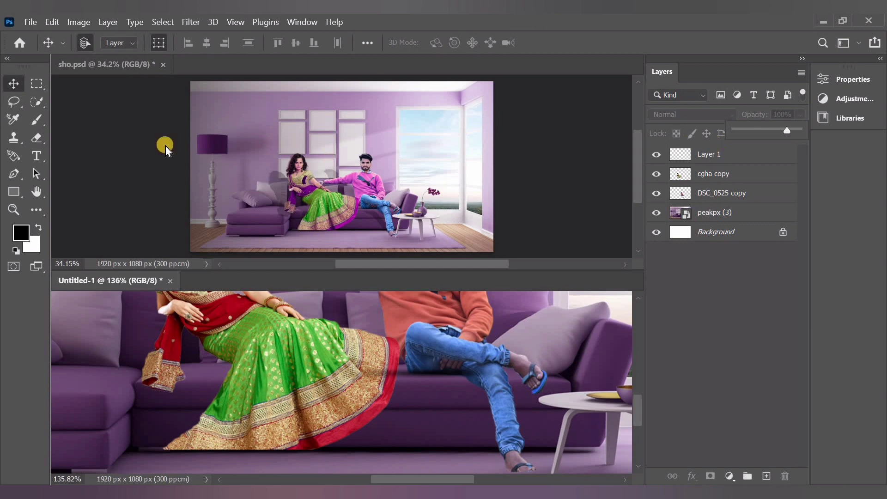
Erase the contact shadow where it spills over the woman's skirt and the man's legs, using a soft 59 px eraser
key(e)
drag(383, 370, 386, 394)
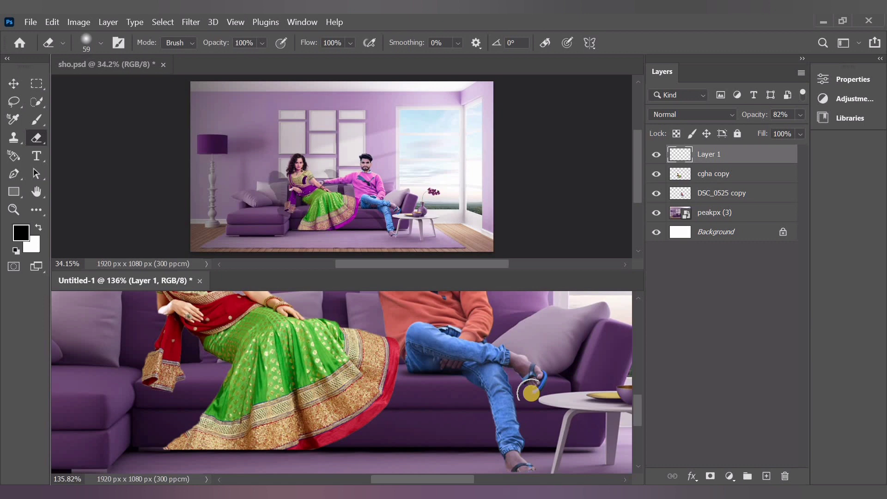
scroll(554, 383, up, 1)
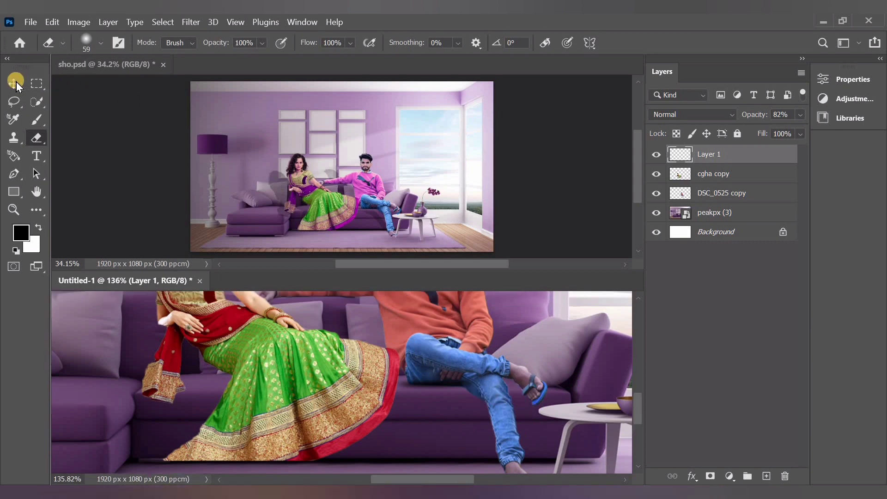
Select the man's cutout layer DSC_0525 copy and duplicate it
key(v)
scroll(365, 320, up, 5)
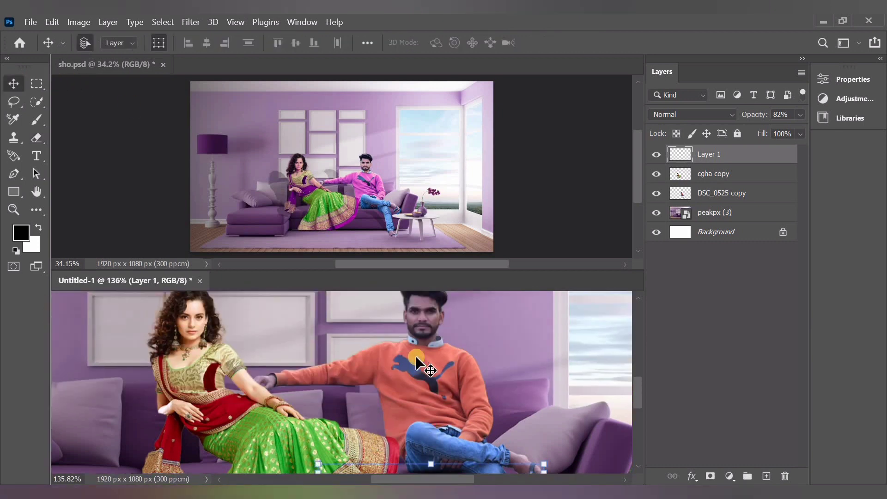
click(444, 328)
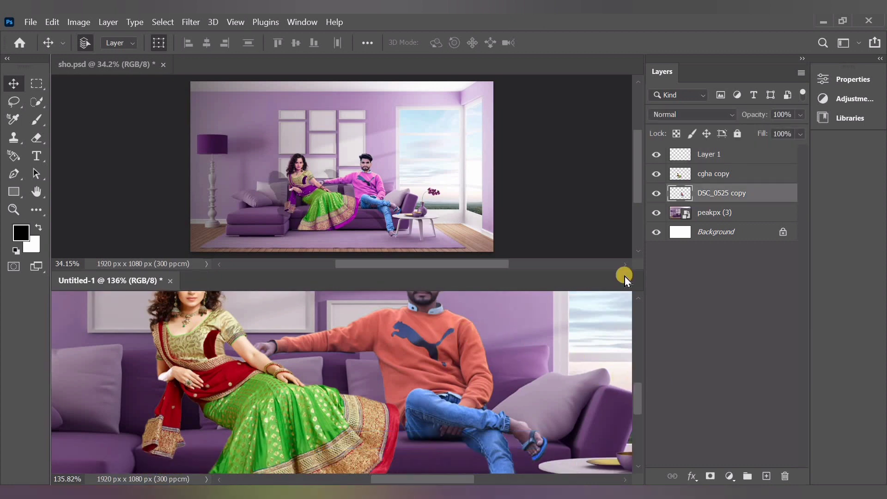
right_click(712, 193)
click(596, 89)
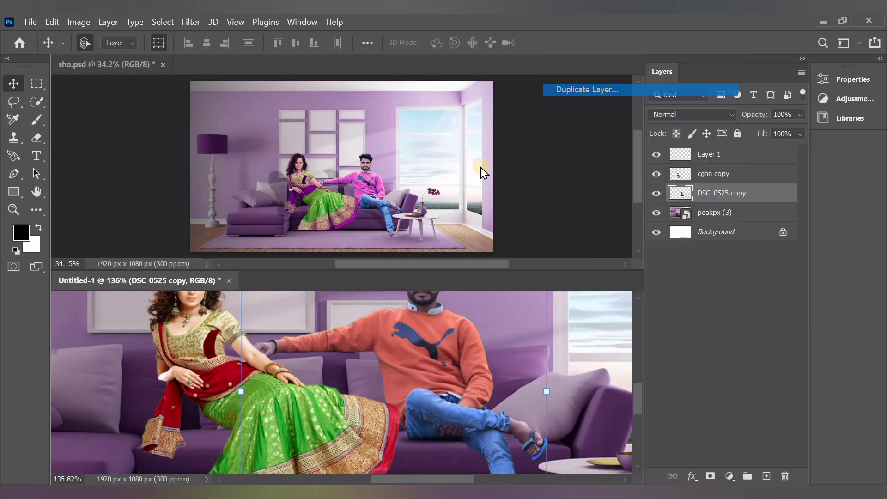
click(555, 136)
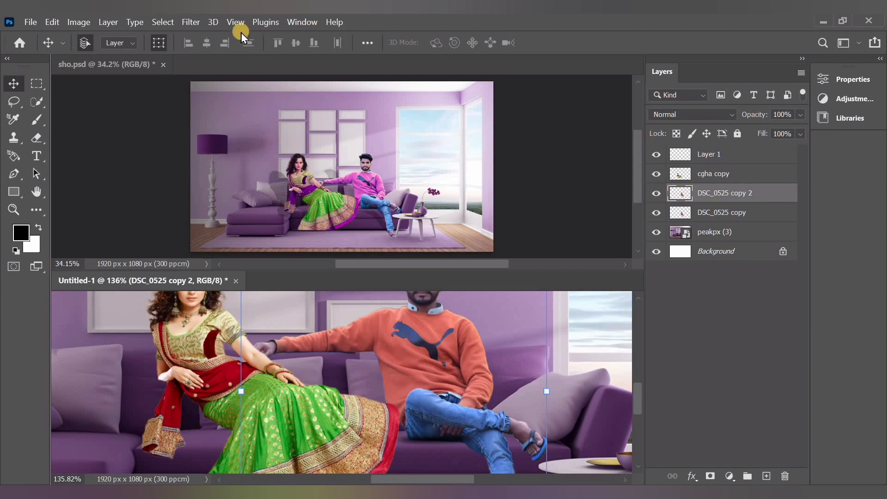
Blacken the man's duplicate with the Camera Raw Filter: Highlights, Shadows, Whites and Blacks at -100, Contrast and Exposure at minimum
click(196, 26)
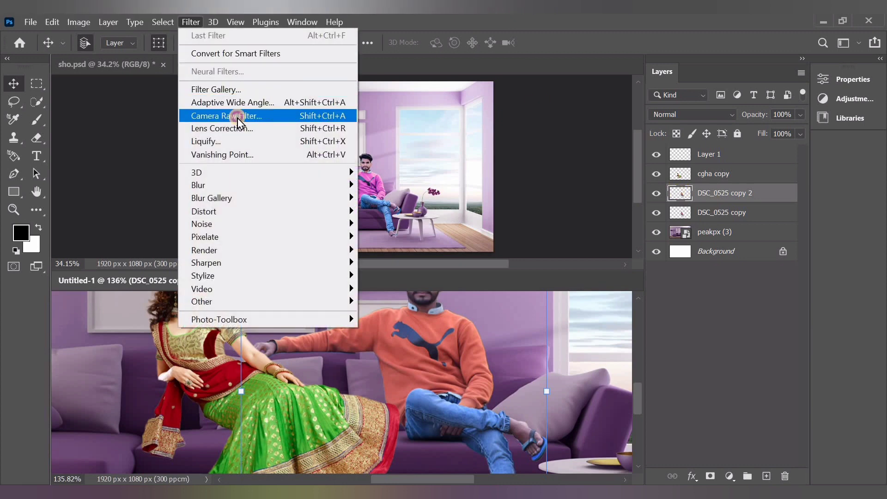
click(237, 118)
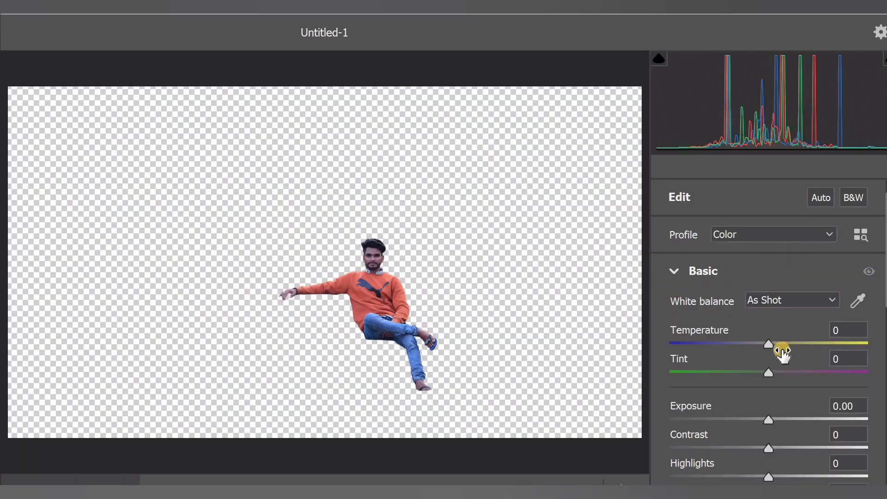
scroll(782, 352, down, 3)
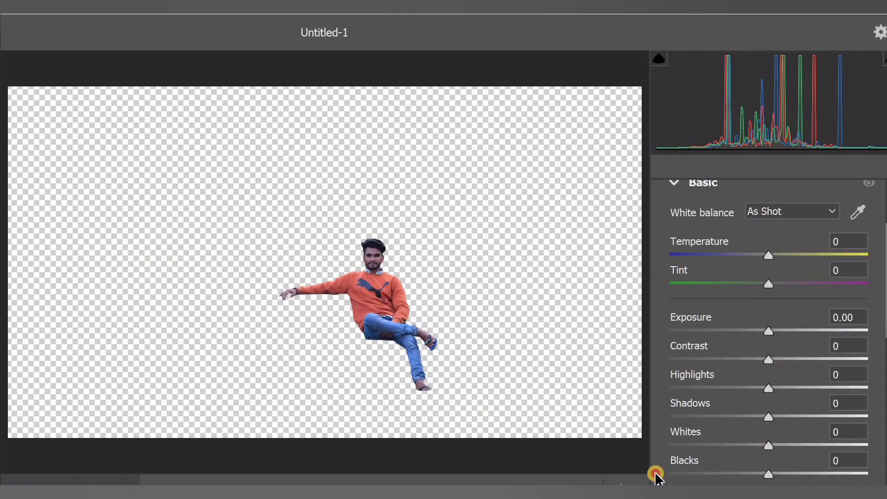
drag(768, 474, 657, 475)
drag(688, 444, 651, 418)
drag(770, 389, 665, 394)
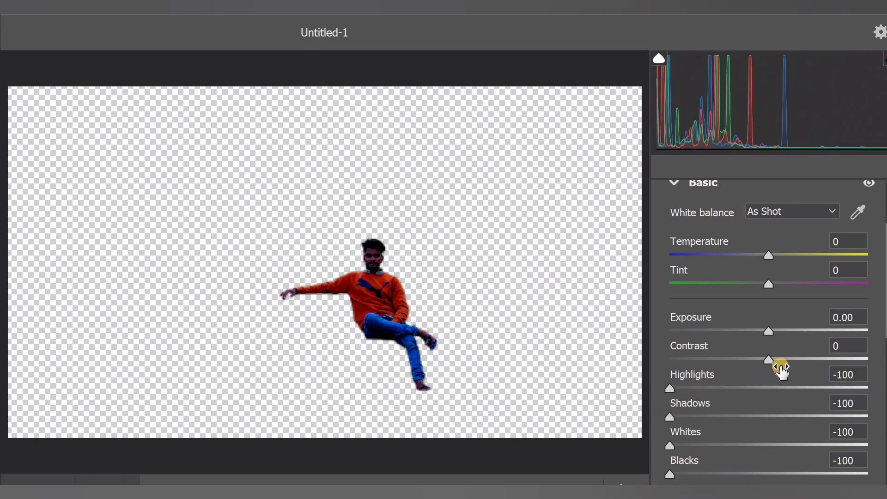
drag(769, 360, 669, 365)
drag(768, 330, 664, 334)
key(Return)
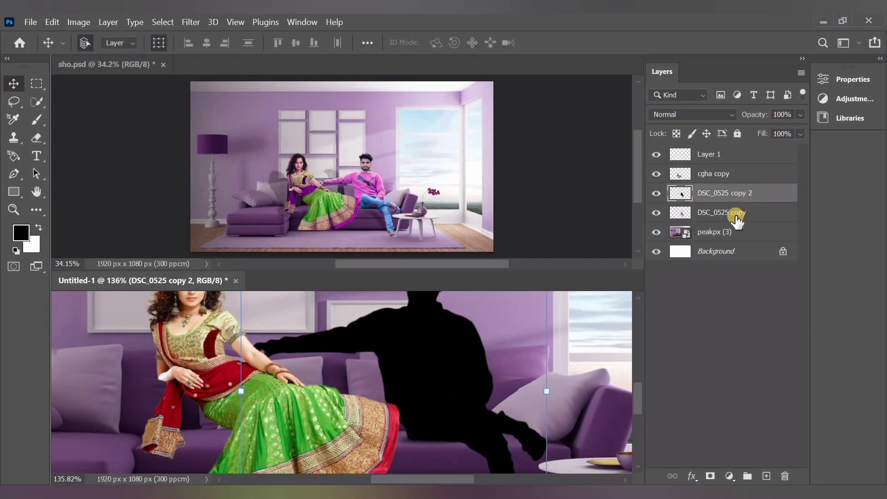
Place the black silhouette beneath DSC_0525 copy and skew it toward the woman as a cast shadow, with 79.03% height and 28.12 horizontal skew
click(712, 195)
drag(712, 195, 712, 222)
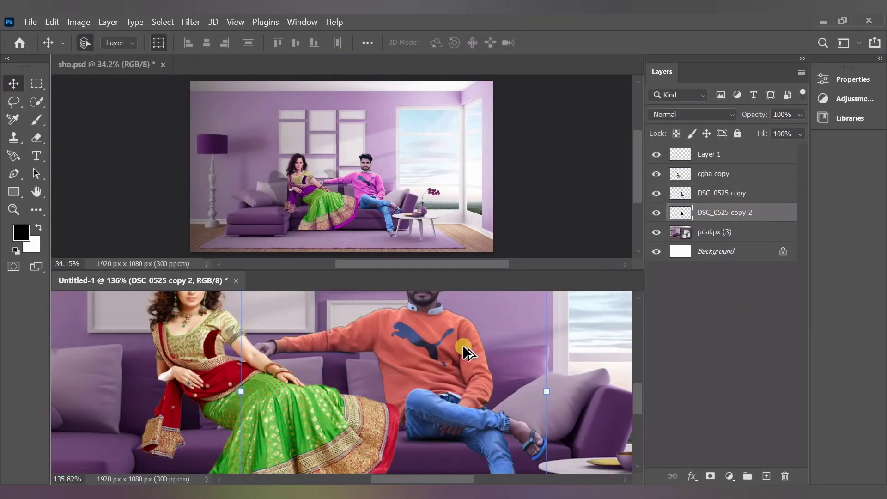
scroll(461, 345, down, 5)
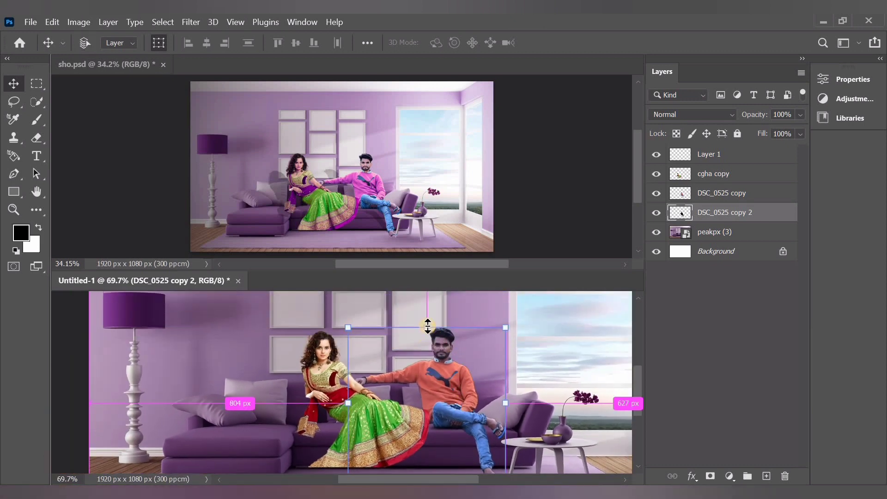
drag(427, 329, 363, 364)
scroll(508, 323, down, 2)
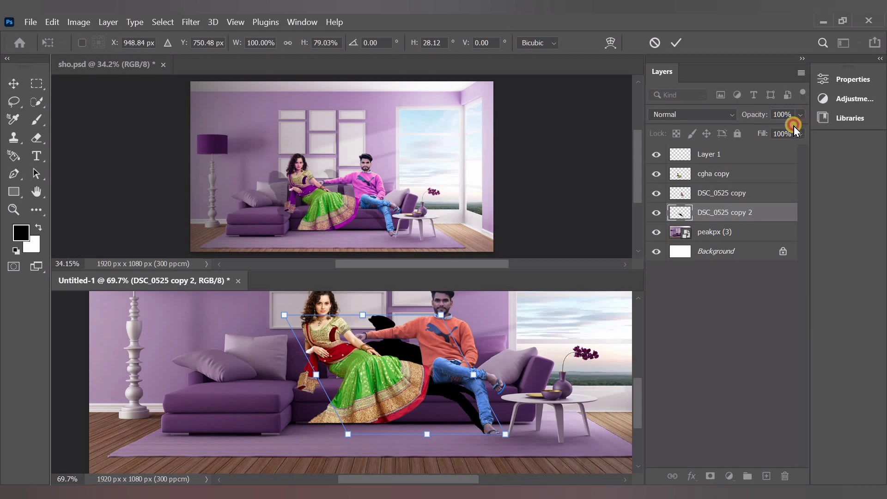
Lower the man's cast shadow to 21% opacity and commit its transform
drag(747, 133, 748, 133)
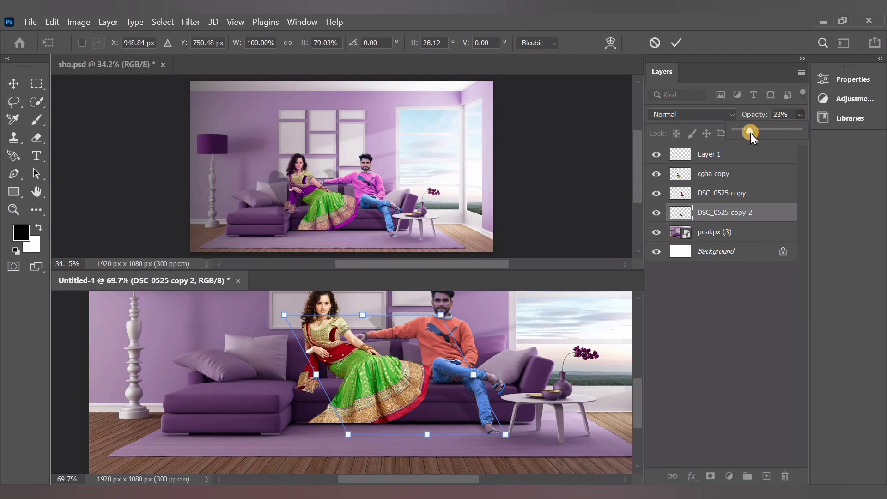
click(736, 304)
scroll(559, 350, down, 1)
scroll(559, 350, up, 1)
scroll(559, 350, up, 1)
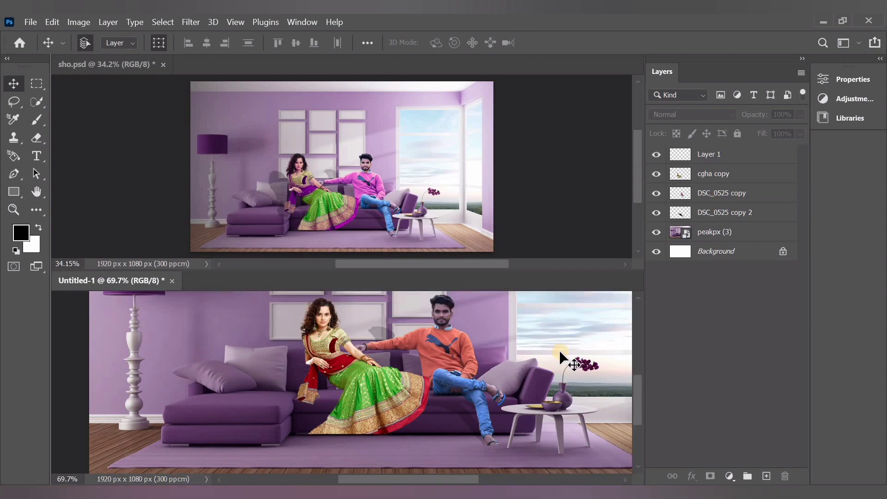
Refine the man's cast shadow on DSC_0525 copy 2 to 100.53% height with 1.06 horizontal skew
click(725, 213)
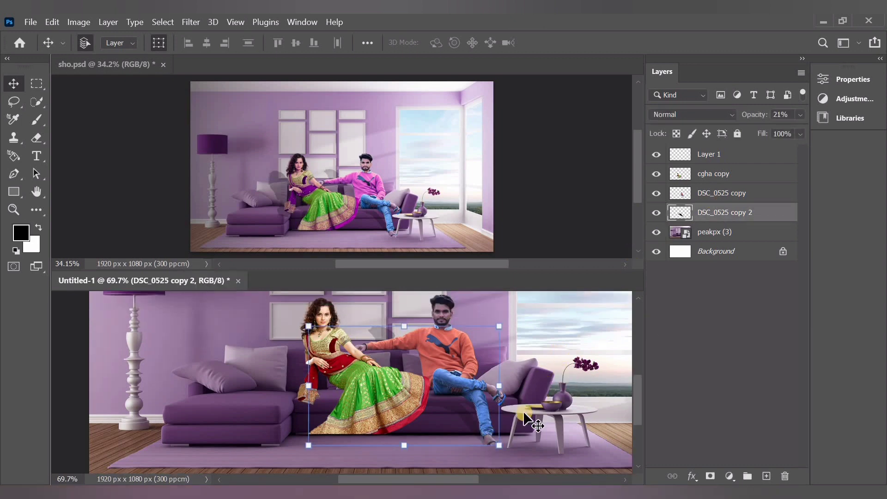
click(411, 373)
scroll(507, 384, down, 1)
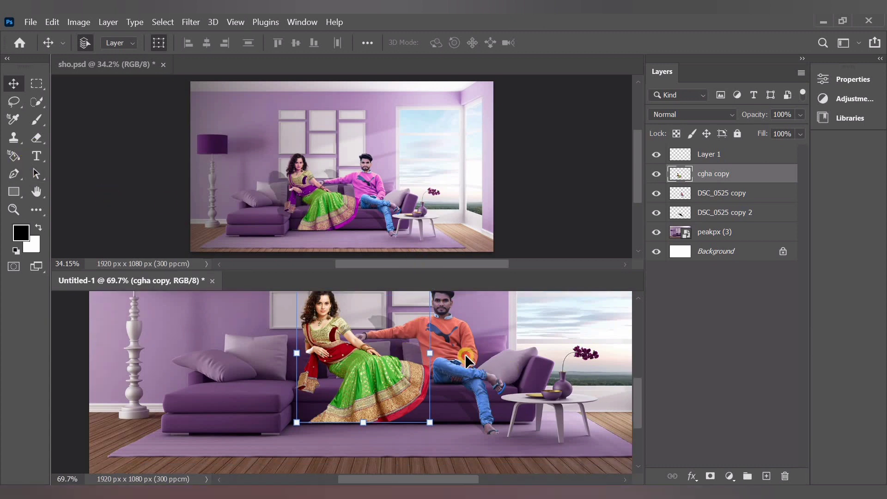
click(698, 193)
click(721, 214)
scroll(472, 400, down, 1)
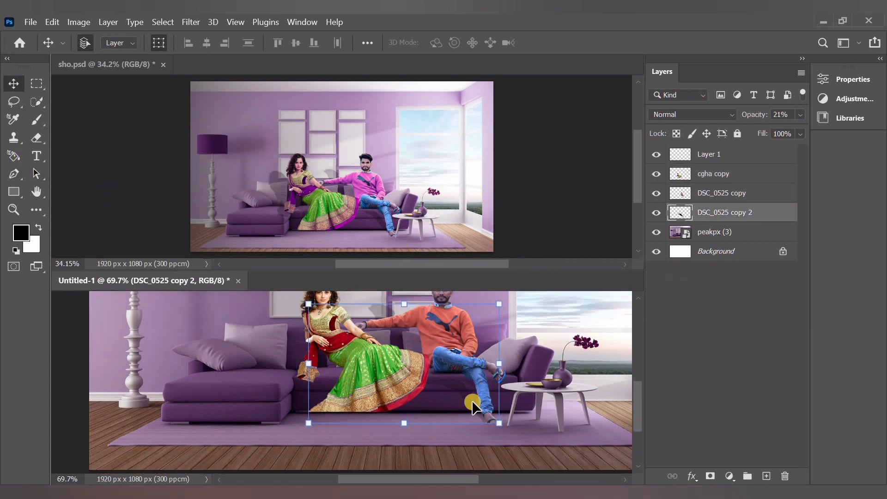
alt+scroll(471, 402, up, 5)
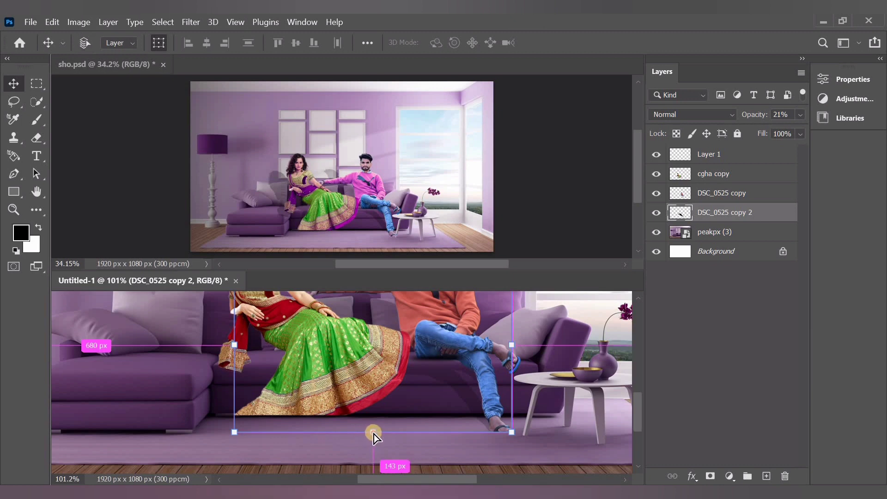
drag(373, 434, 377, 434)
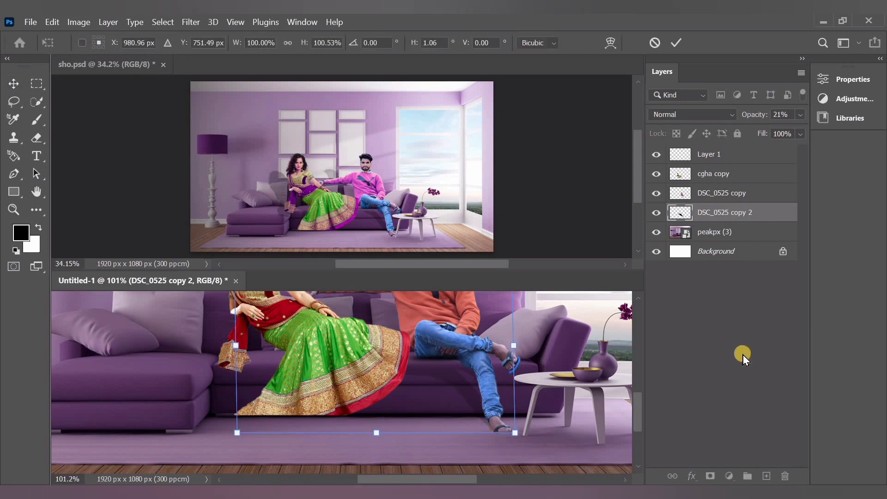
click(734, 344)
Select the woman's cutout layer cgha copy and duplicate it
scroll(449, 363, up, 3)
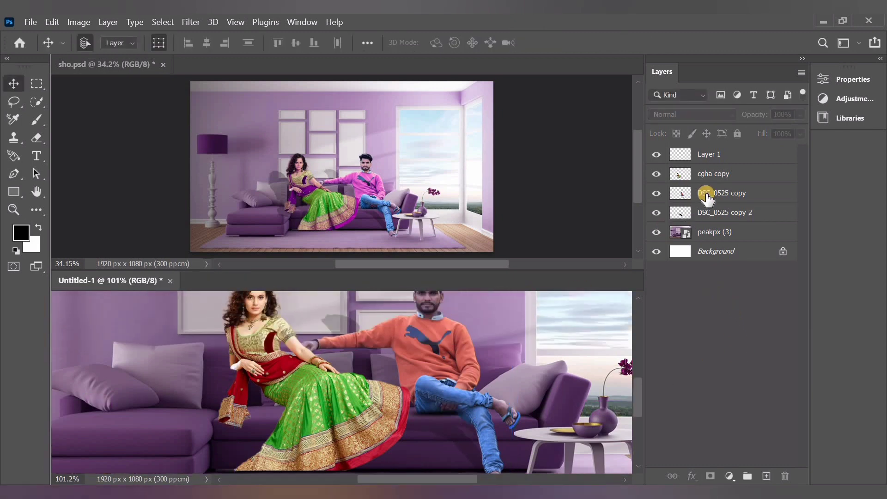
click(723, 173)
right_click(730, 173)
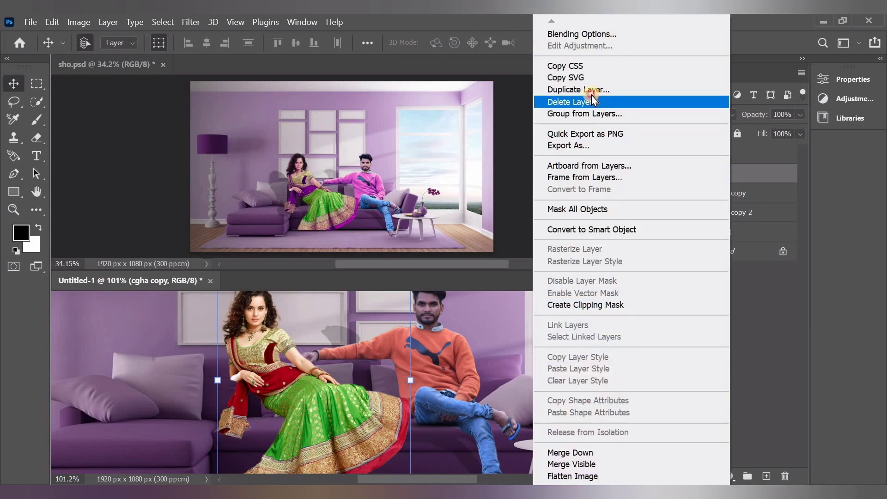
click(585, 90)
key(Return)
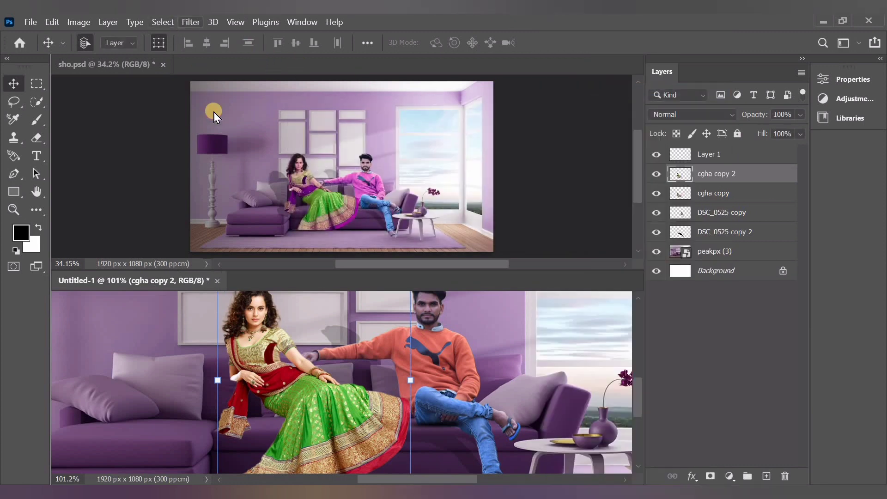
Blacken the woman's duplicate with the Camera Raw Filter: Exposure -5.00, and Contrast, Highlights, Shadows, Whites and Blacks at -100
click(226, 113)
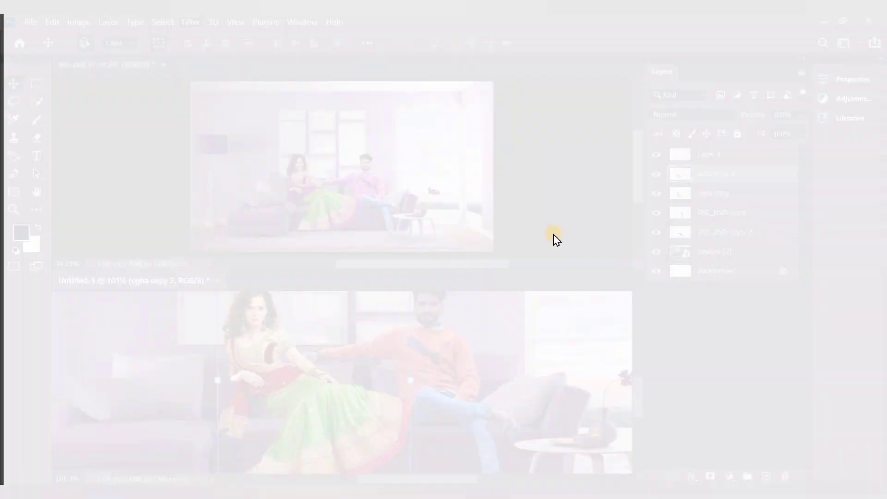
scroll(757, 416, down, 2)
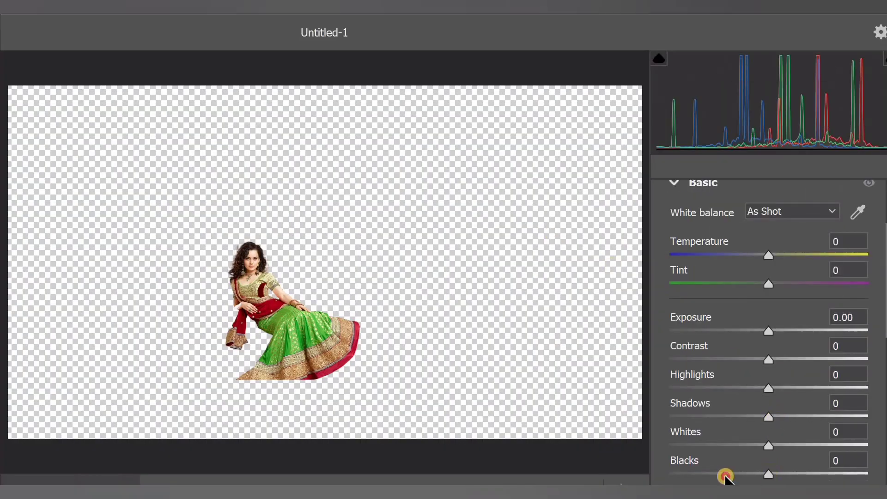
drag(725, 477, 668, 476)
drag(705, 445, 667, 445)
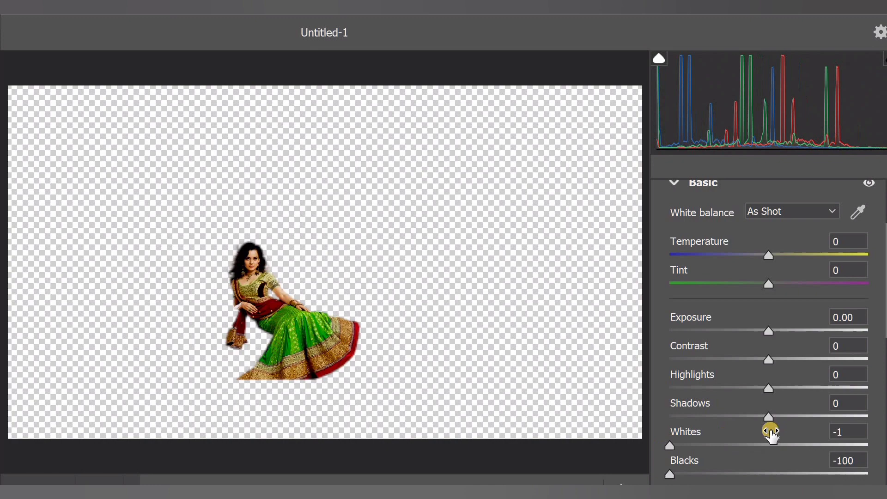
click(674, 417)
click(687, 389)
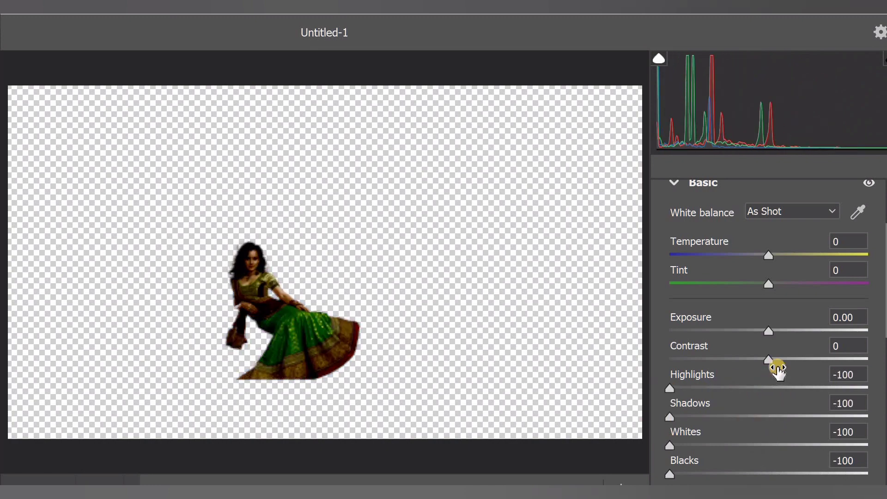
click(655, 359)
drag(717, 331, 651, 328)
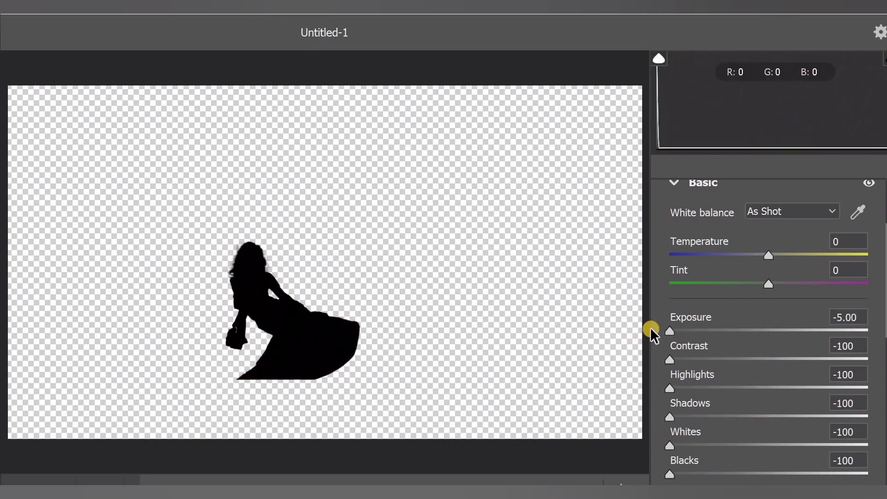
key(Return)
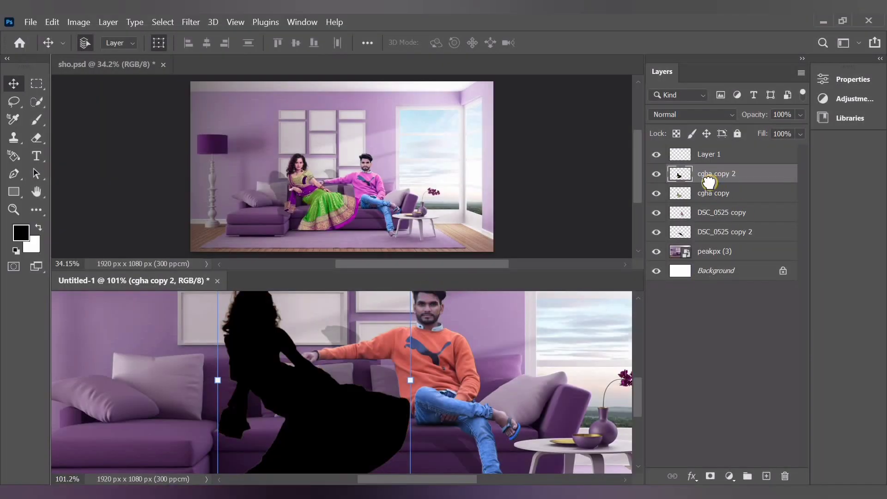
Place the woman's black silhouette beneath cgha copy and skew it as a cast shadow, with 72.82% height and 27.23 horizontal skew
drag(708, 183, 708, 203)
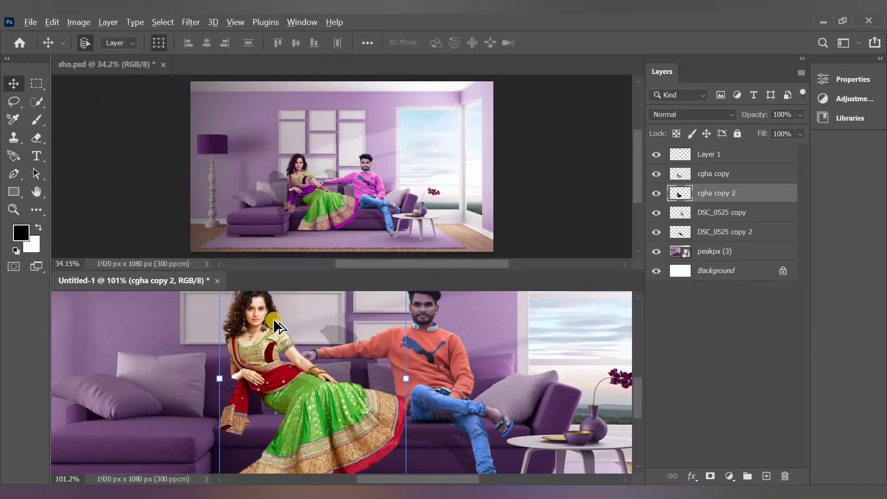
scroll(273, 318, down, 5)
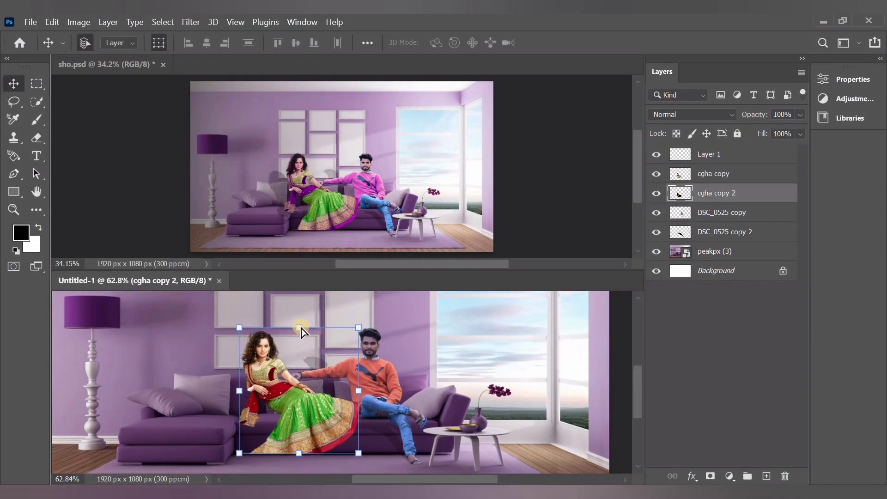
drag(301, 332, 255, 361)
Lower the woman's cast shadow to 18% opacity and commit its transform
drag(796, 132, 745, 133)
key(Return)
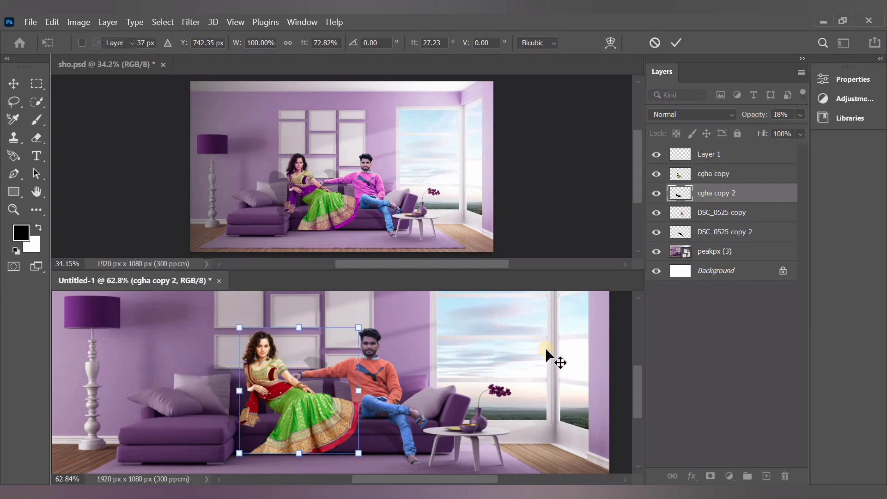
click(548, 356)
scroll(541, 350, down, 1)
scroll(540, 348, up, 1)
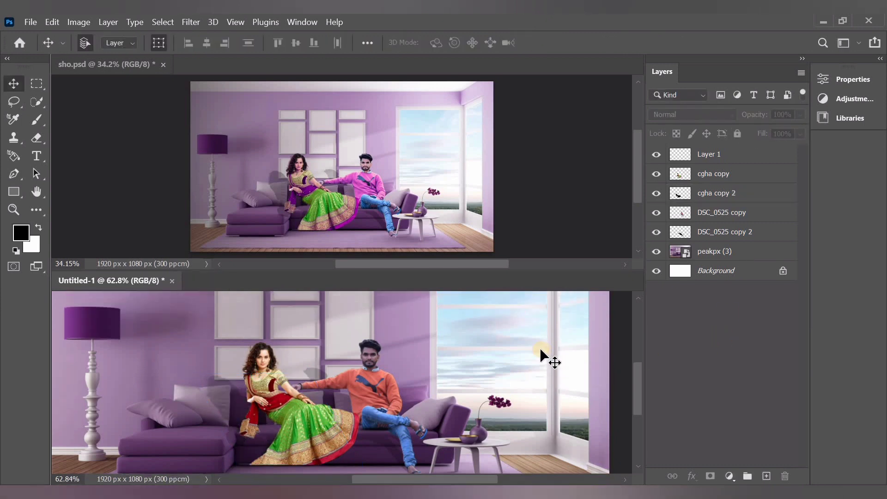
scroll(472, 348, down, 1)
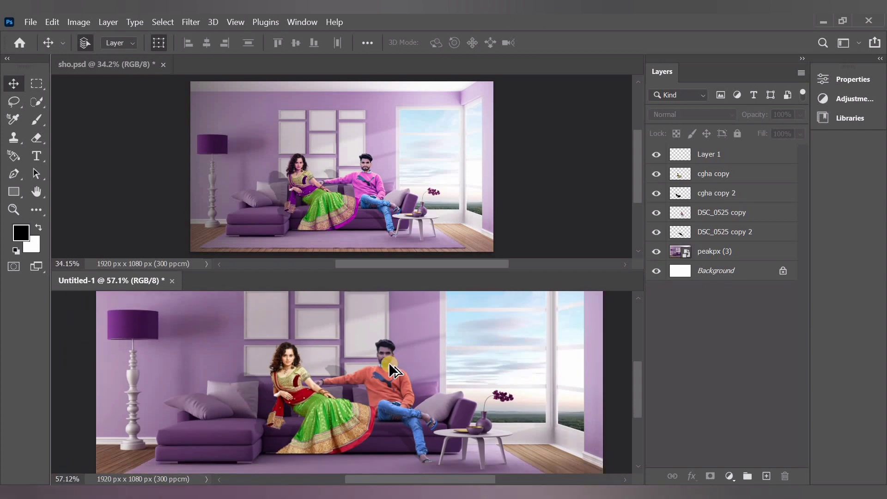
Select the man's head and shirt collar on DSC_0525 copy with the Quick Selection tool
scroll(387, 362, up, 5)
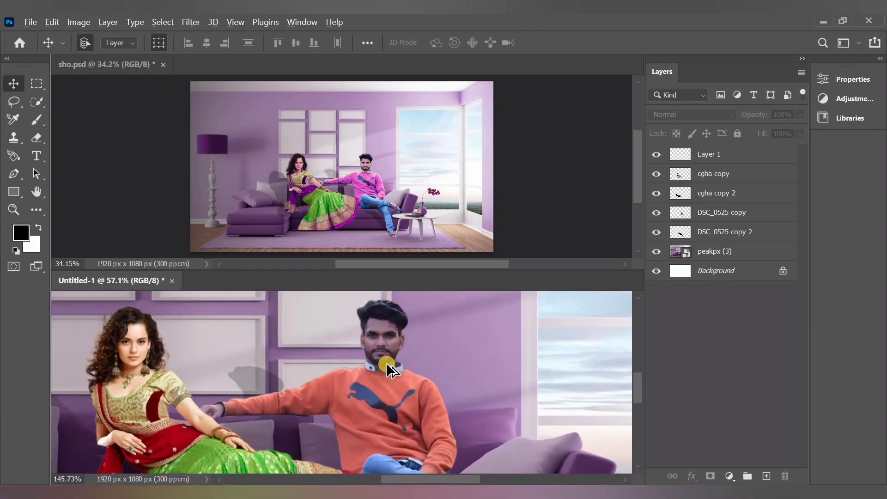
scroll(386, 362, up, 3)
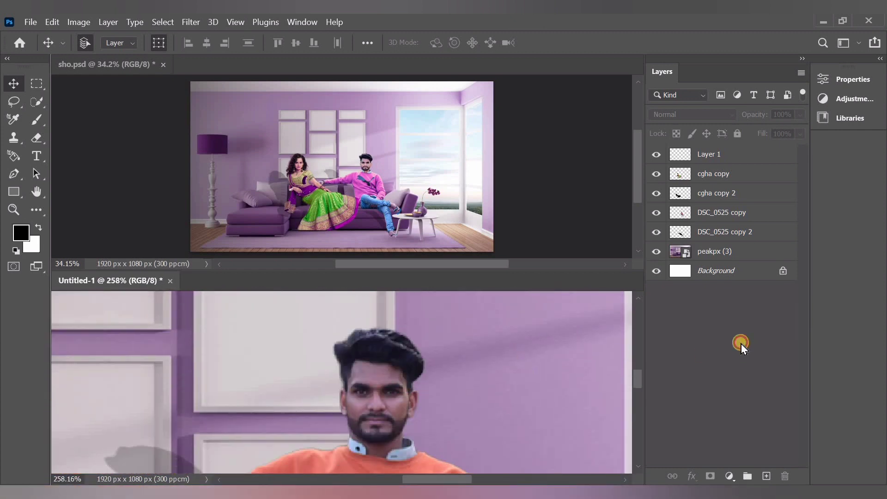
click(377, 371)
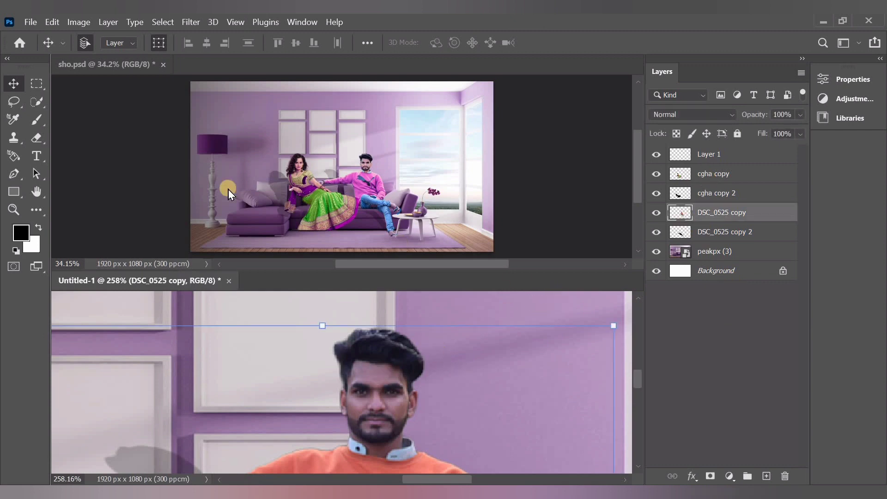
click(37, 102)
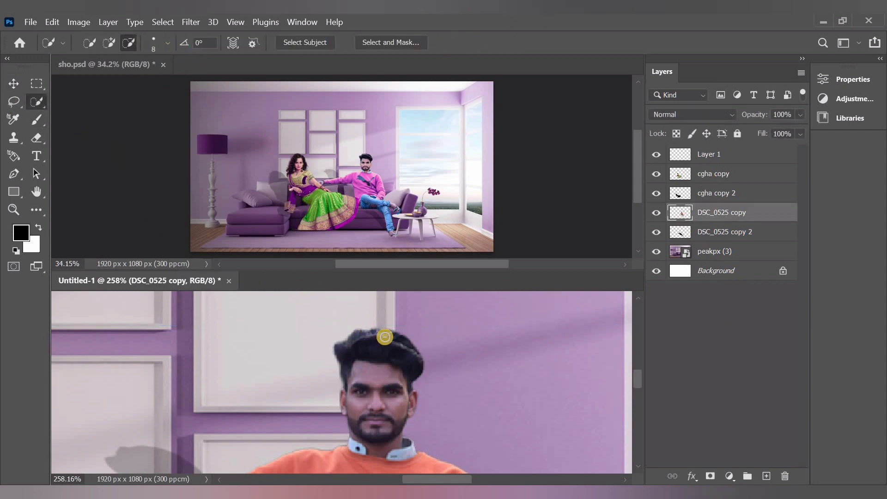
mouse_move(373, 373)
mouse_down()
mouse_move(366, 422)
mouse_move(396, 438)
mouse_move(368, 411)
mouse_move(352, 342)
mouse_move(351, 406)
mouse_move(366, 448)
mouse_move(399, 452)
mouse_move(392, 381)
mouse_up()
click(110, 43)
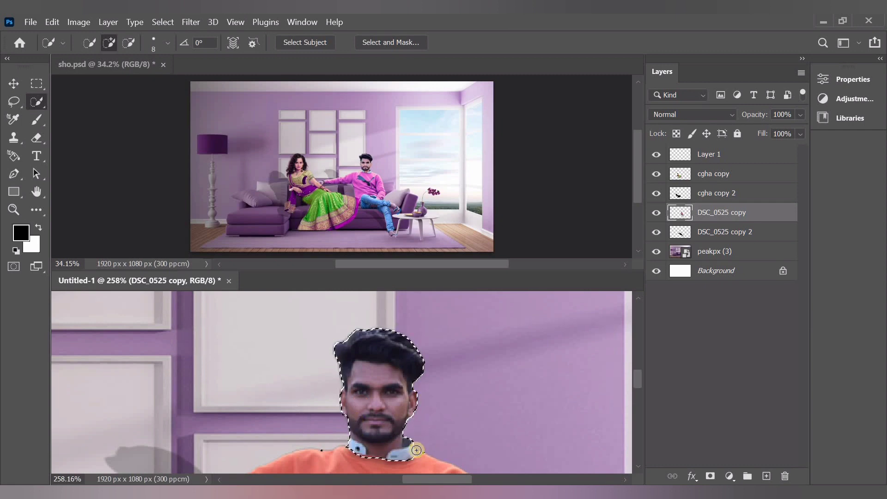
key(alt)
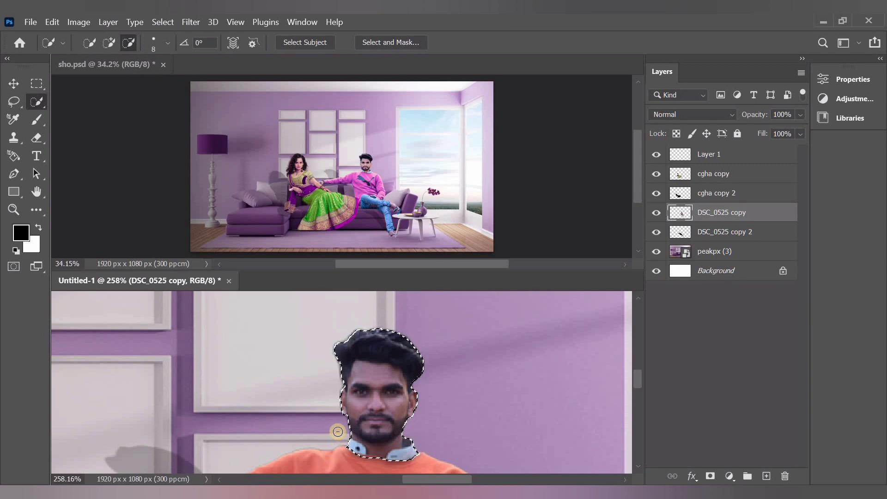
Put the man's selected head on a new layer of its own
scroll(367, 416, down, 1)
right_click(392, 373)
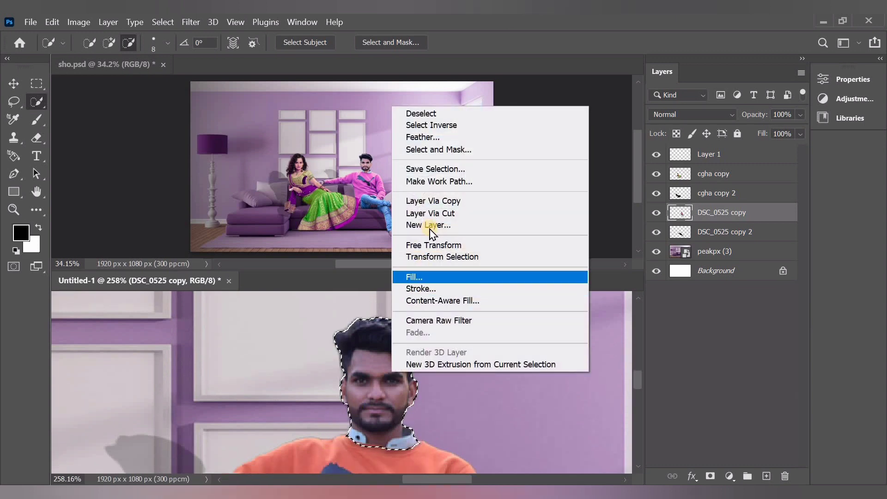
click(677, 337)
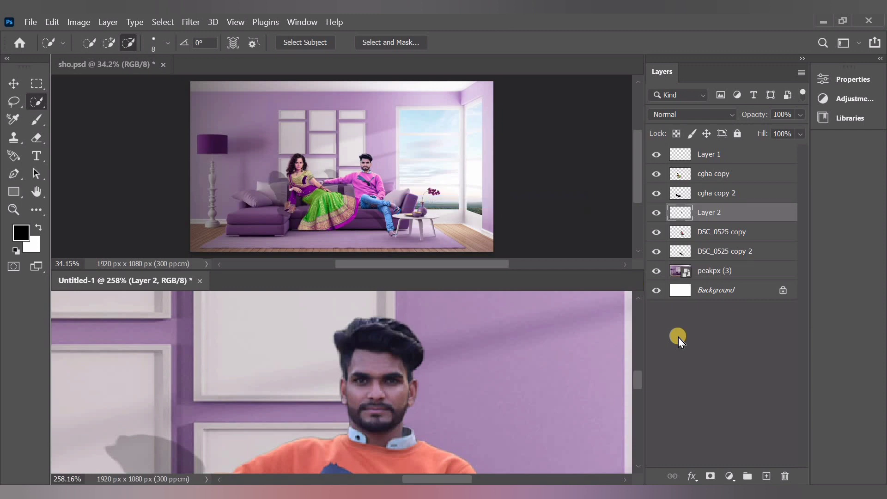
Add a Selective Color adjustment above the woman's layer cgha copy and clip it to that layer
scroll(410, 302, down, 10)
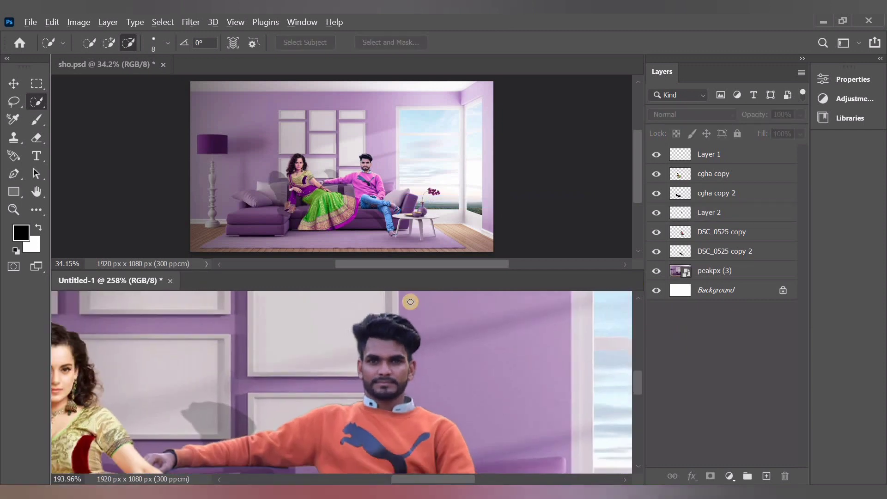
scroll(410, 302, down, 5)
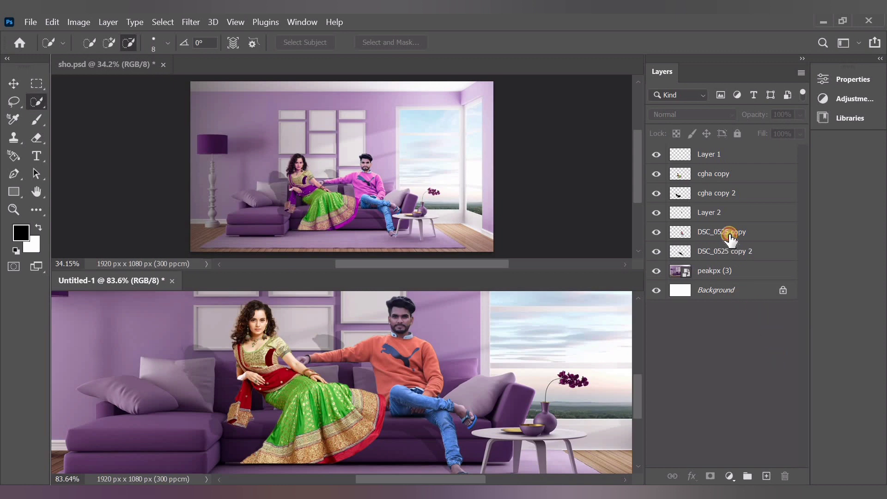
click(724, 231)
click(724, 175)
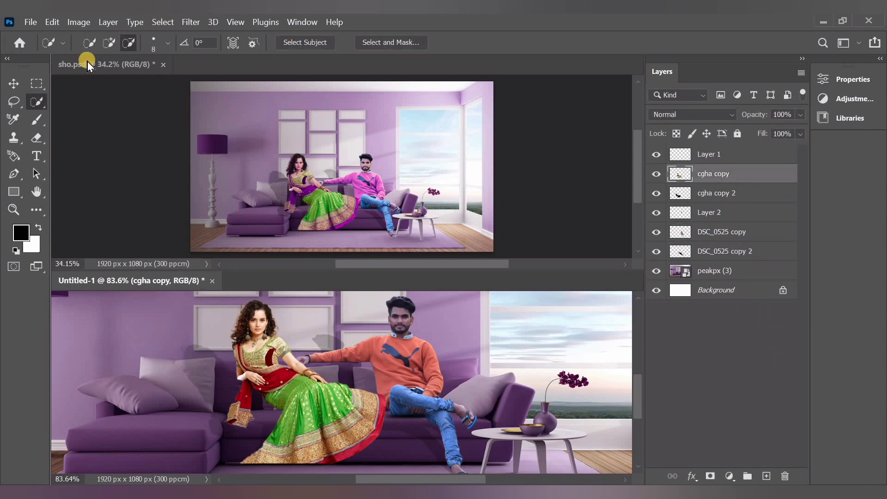
click(13, 79)
click(848, 102)
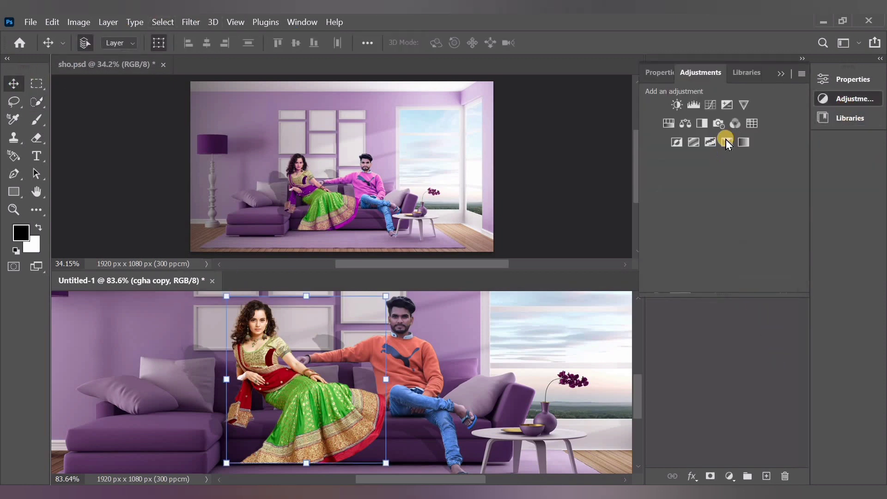
click(730, 147)
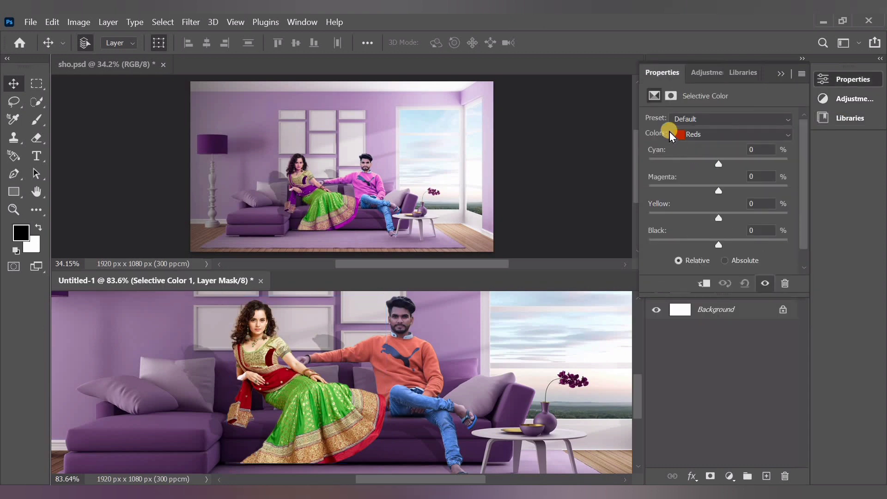
click(704, 283)
Turn the woman's red fabric purple by setting the Reds to Cyan +28, Yellow -100 and Black +30
drag(718, 164, 651, 218)
click(718, 190)
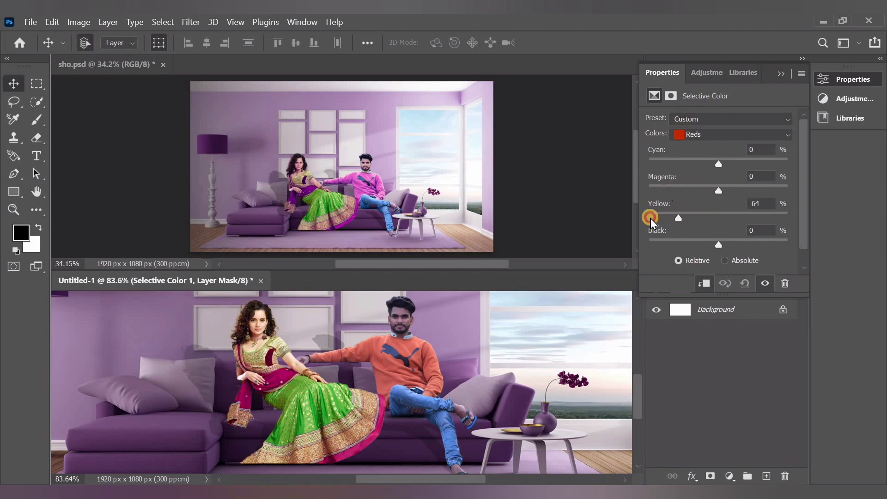
drag(718, 245, 738, 253)
drag(718, 165, 764, 171)
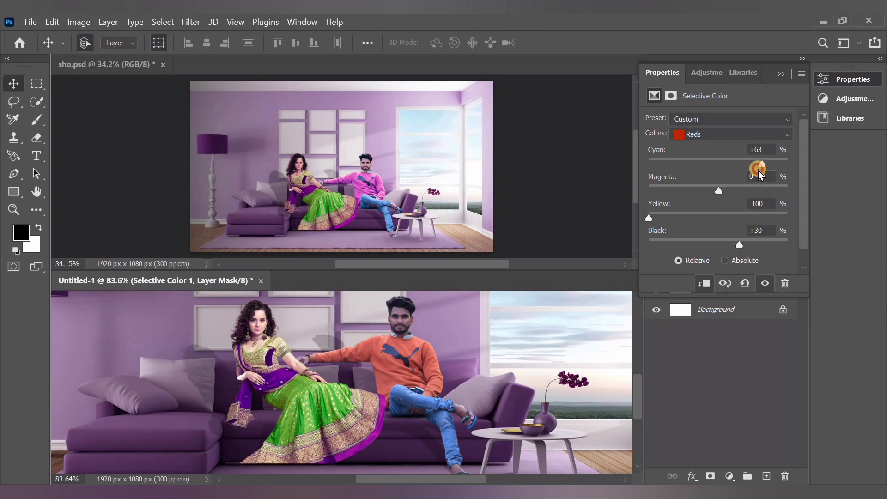
drag(752, 172, 739, 167)
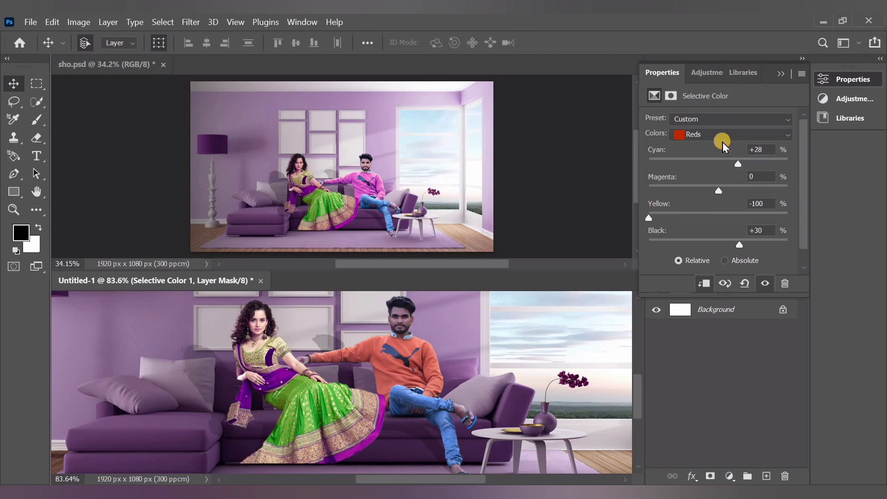
Try different Cyan amounts for the Blues in the woman's Selective Color adjustment
click(716, 135)
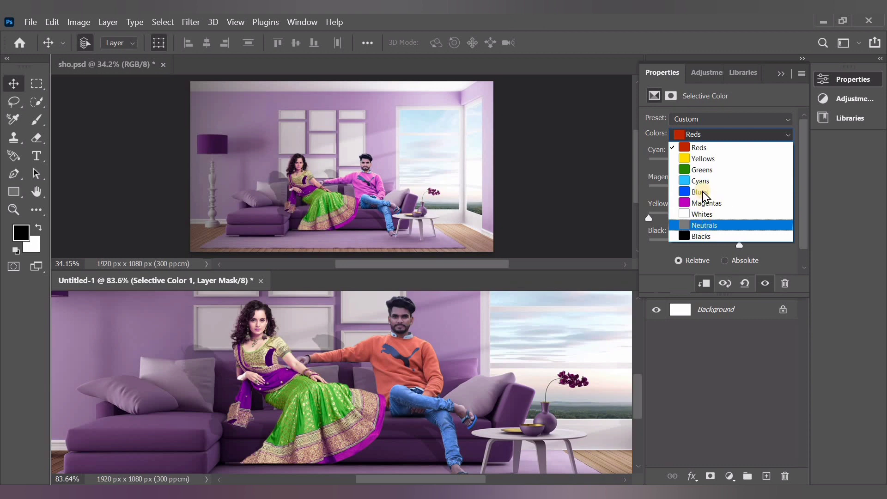
click(703, 192)
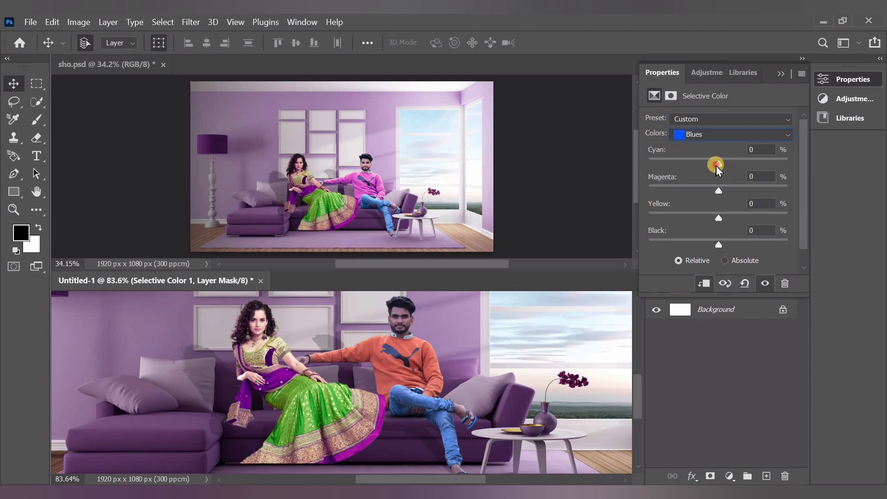
drag(717, 164, 693, 164)
drag(754, 173, 678, 172)
Cool the woman's Neutrals in the same adjustment with Cyan +43 and Yellow -4, and fine-tune their Black amount
click(718, 135)
click(716, 225)
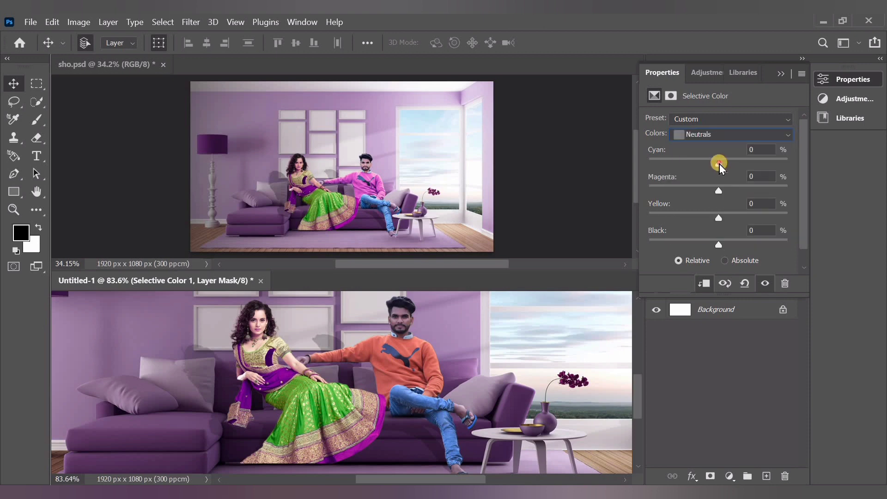
drag(722, 169, 709, 222)
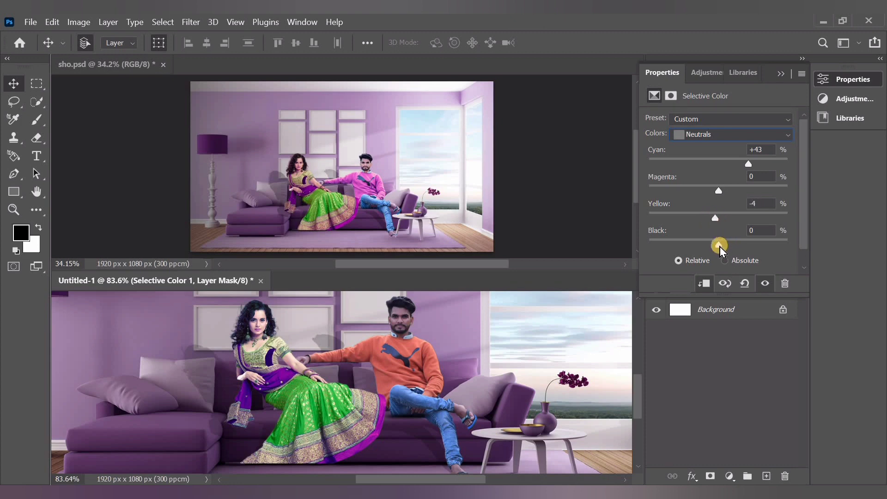
mouse_move(739, 248)
mouse_down()
mouse_move(721, 242)
mouse_move(727, 247)
mouse_up()
click(713, 361)
click(780, 73)
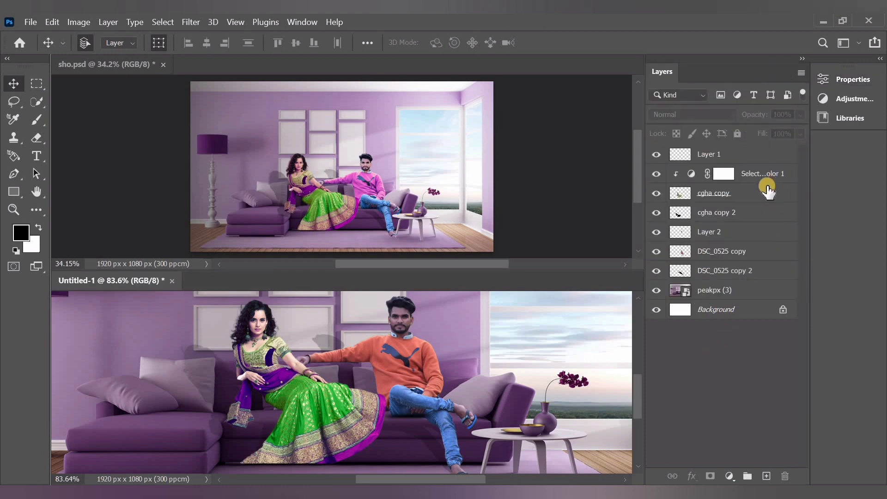
Apply the Camera Raw Filter to the man's head on Layer 2 with Blacks at -7 and slight Clarity and Texture adjustments
click(733, 231)
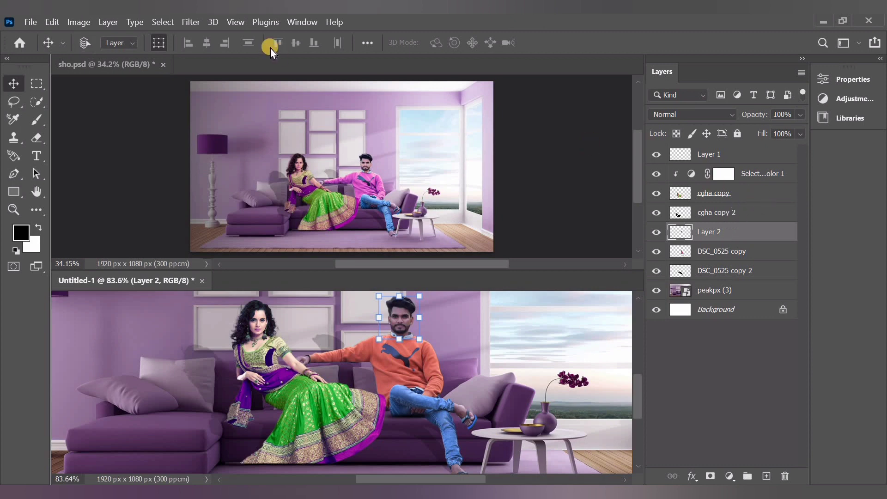
click(194, 23)
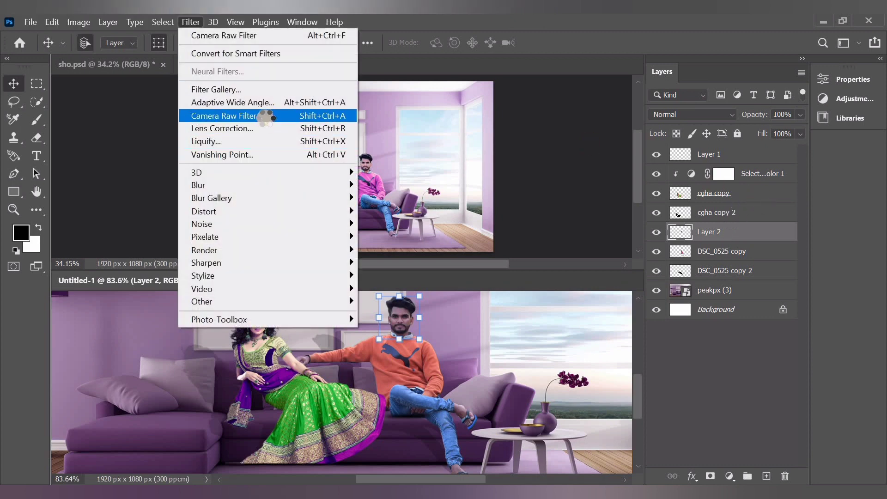
click(276, 115)
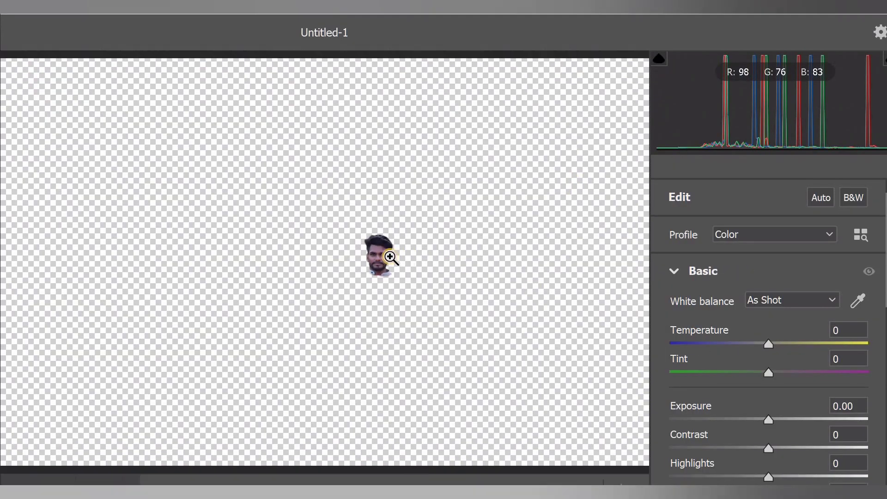
scroll(768, 400, down, 3)
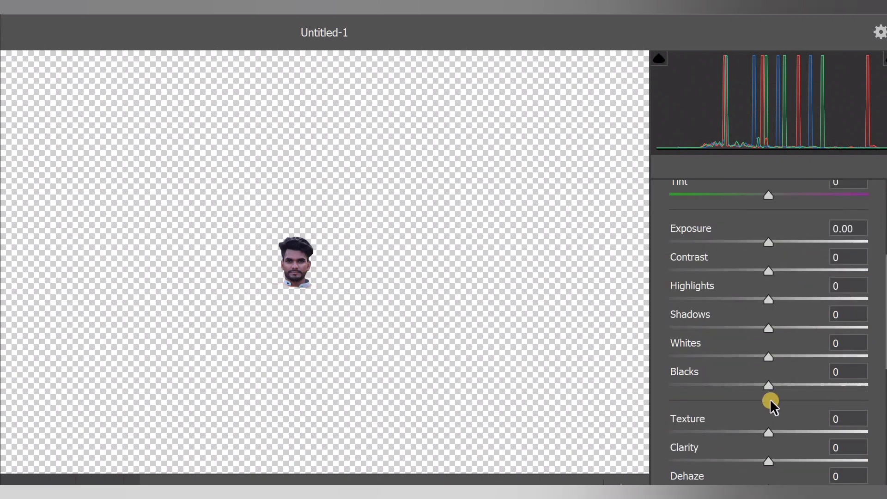
click(759, 387)
scroll(777, 389, down, 3)
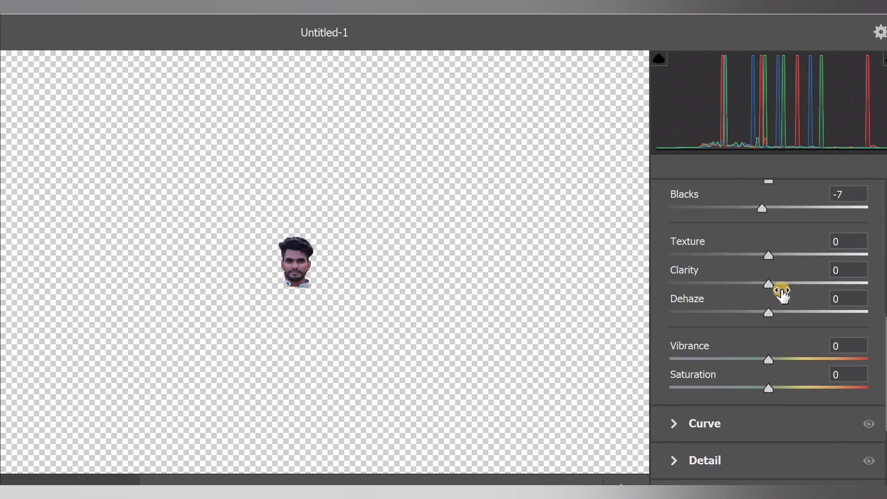
click(774, 283)
click(769, 256)
scroll(683, 335, down, 3)
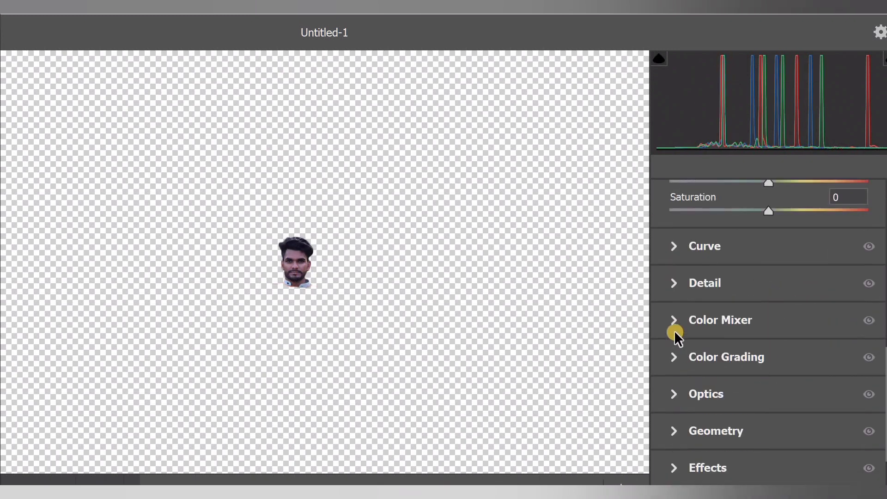
Brighten the man's skin by raising the Oranges luminance to +83 in the Color Mixer, and apply the filter
click(782, 328)
scroll(798, 327, down, 8)
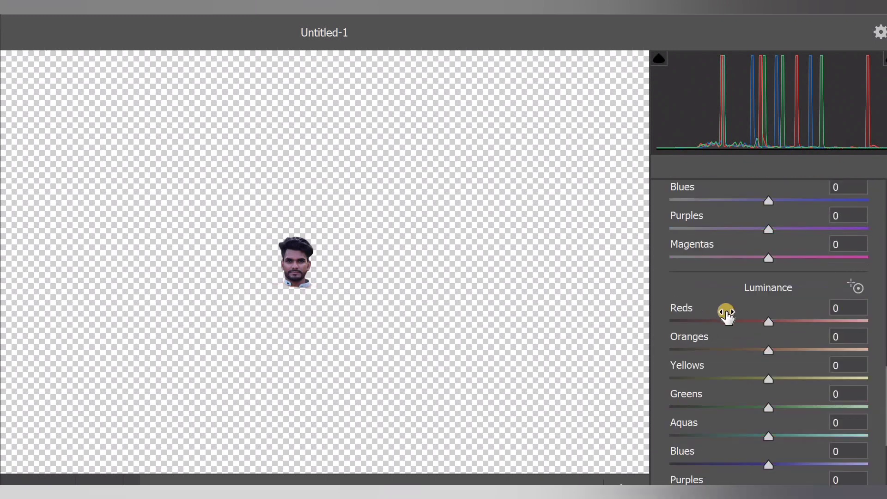
scroll(707, 305, down, 2)
drag(791, 267, 851, 269)
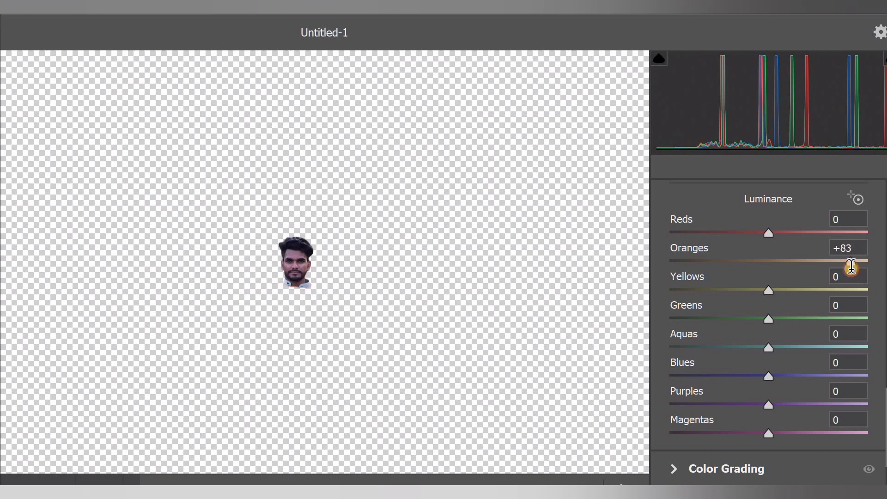
drag(823, 376, 827, 375)
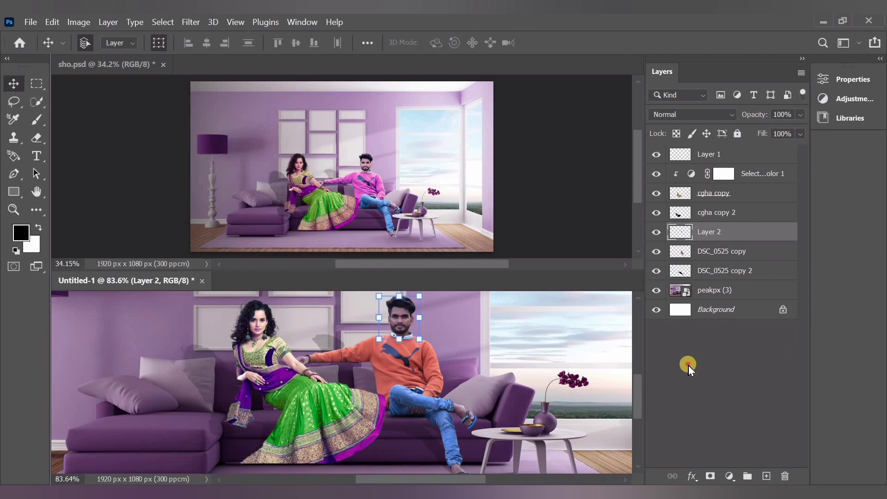
click(688, 365)
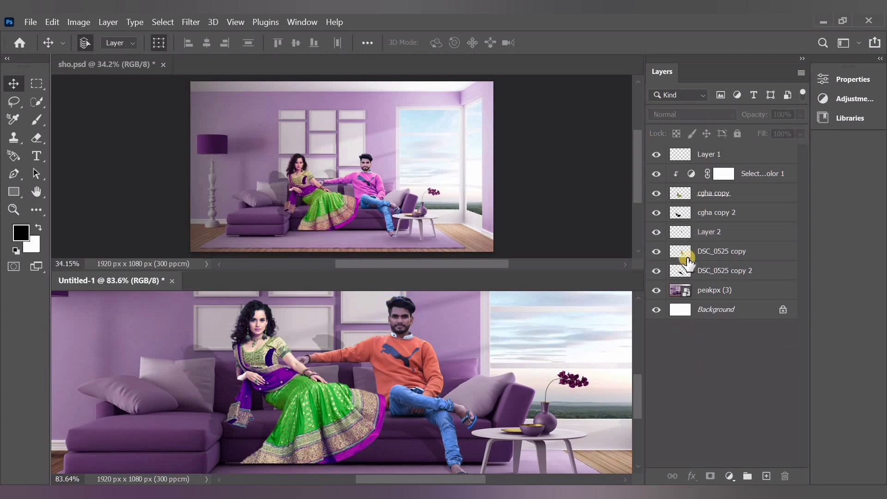
Add a Selective Color adjustment above the man's head on Layer 2 and clip it to that layer
click(714, 232)
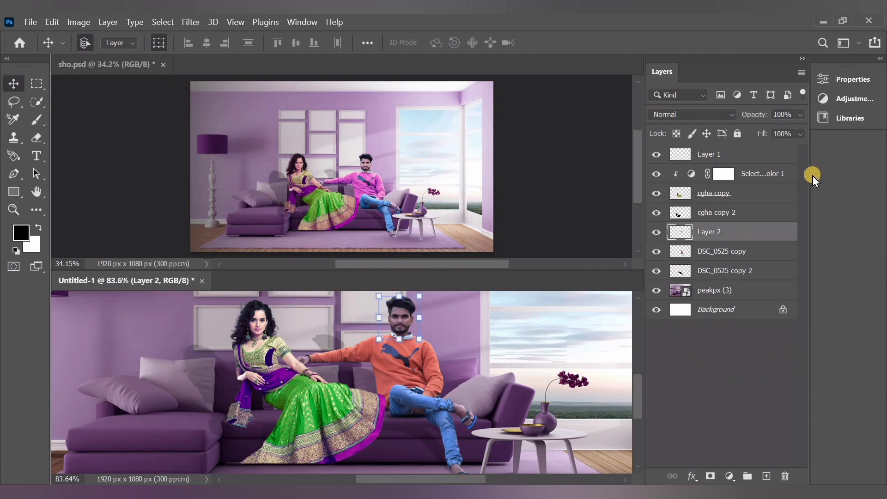
click(825, 100)
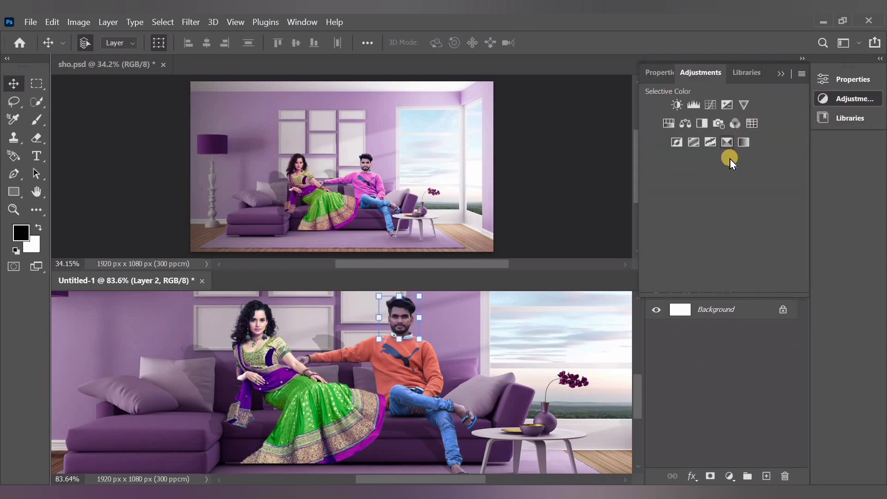
click(726, 143)
click(702, 283)
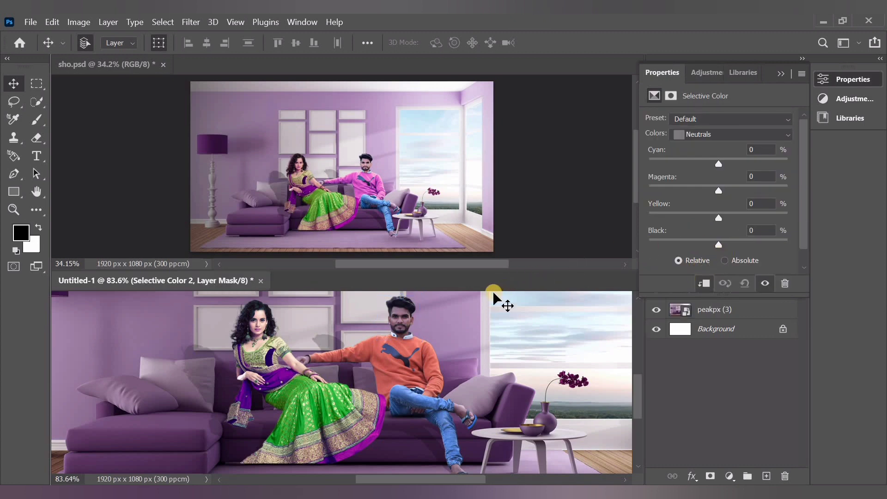
Lighten the Reds in the man's face by setting Cyan -72, Magenta 0, Yellow -100 and Black -100
scroll(402, 359, up, 2)
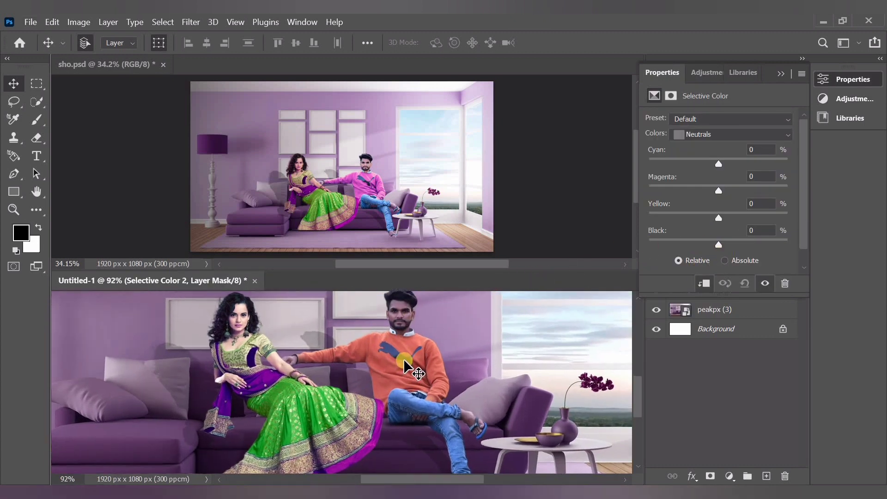
scroll(478, 334, up, 1)
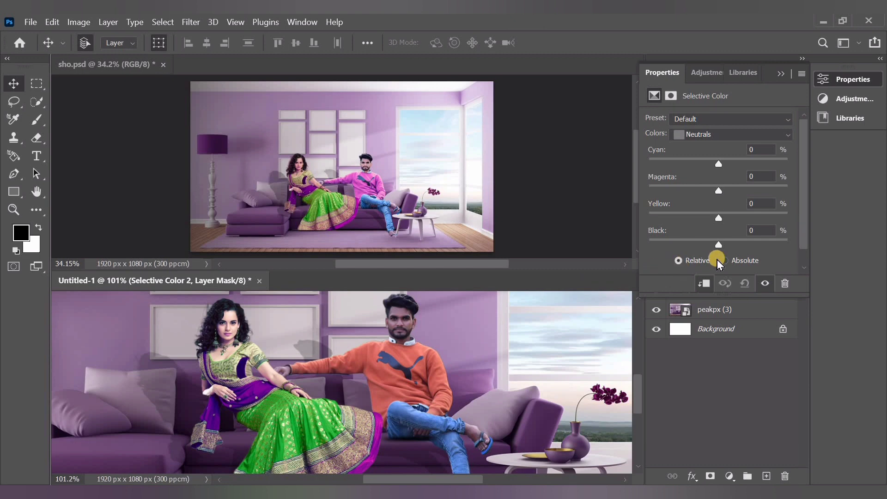
click(715, 139)
click(698, 146)
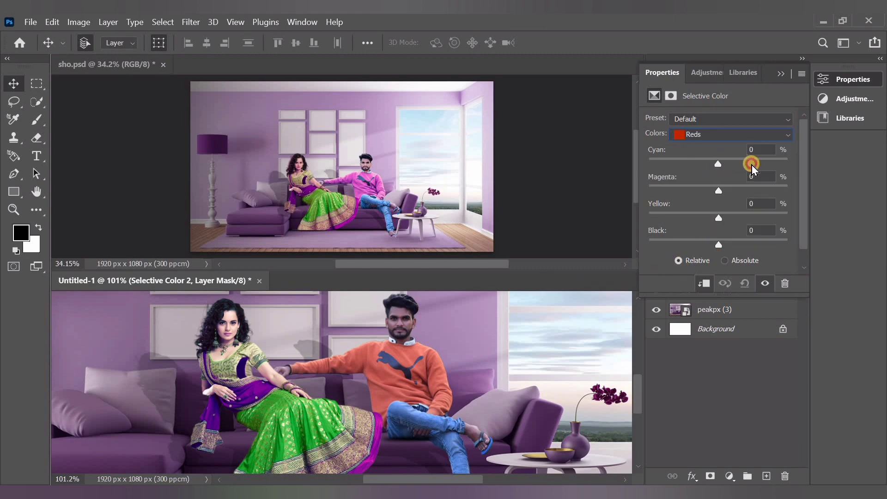
drag(751, 166, 668, 164)
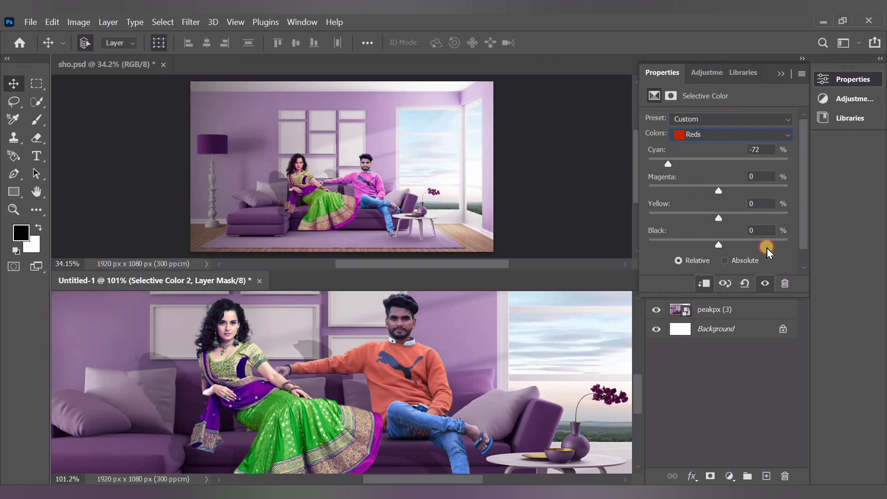
drag(767, 253, 647, 248)
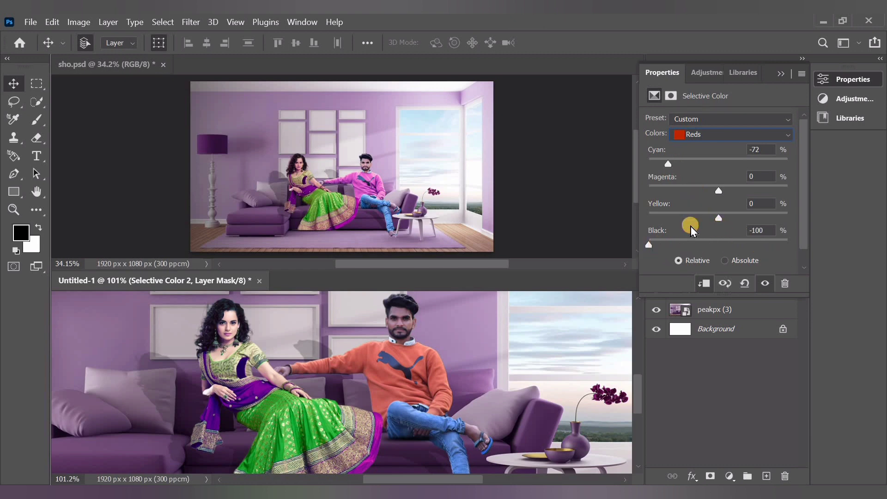
drag(718, 190, 671, 191)
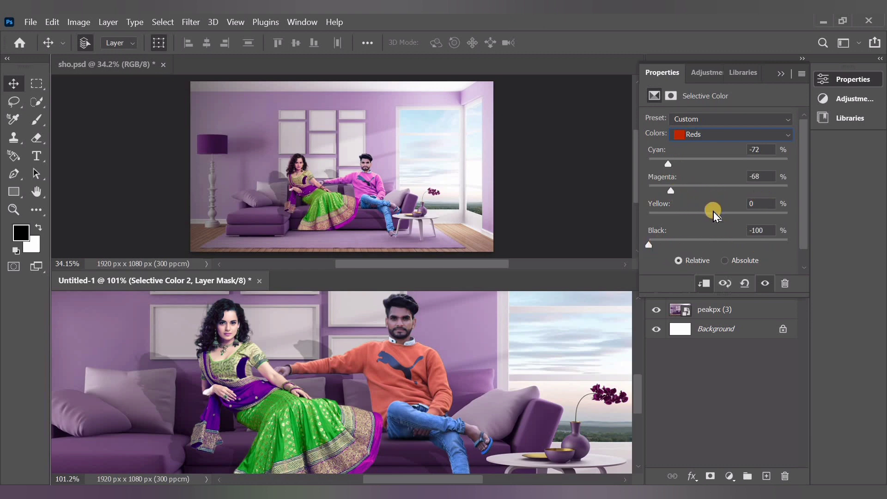
drag(712, 212, 763, 218)
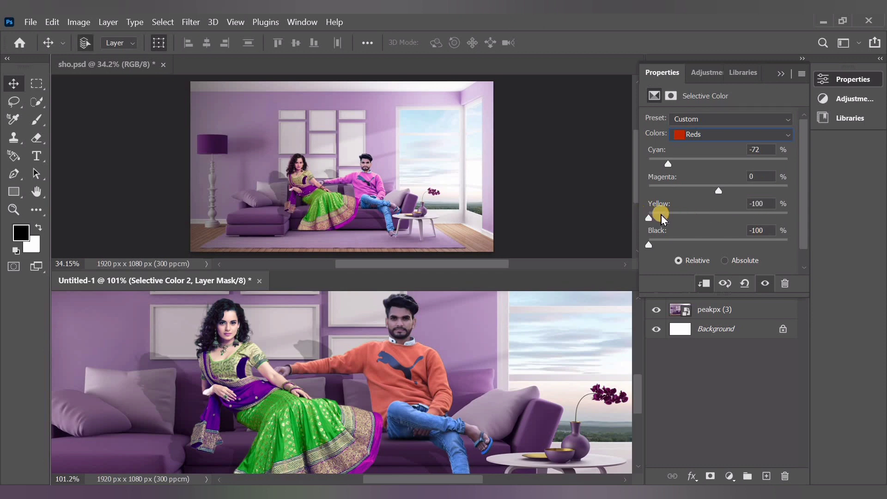
Set the Yellows' Magenta to -100 in the man's face adjustment and strongly lower their Cyan and Black
click(701, 134)
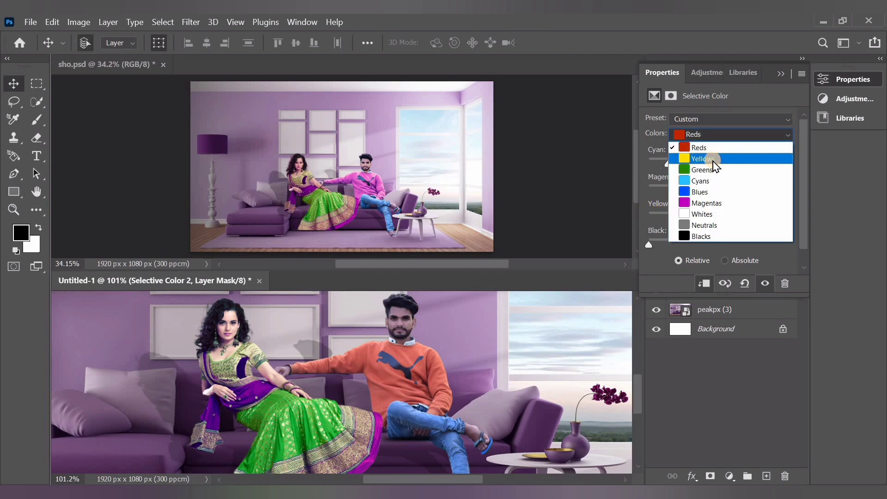
click(707, 159)
drag(718, 190, 652, 192)
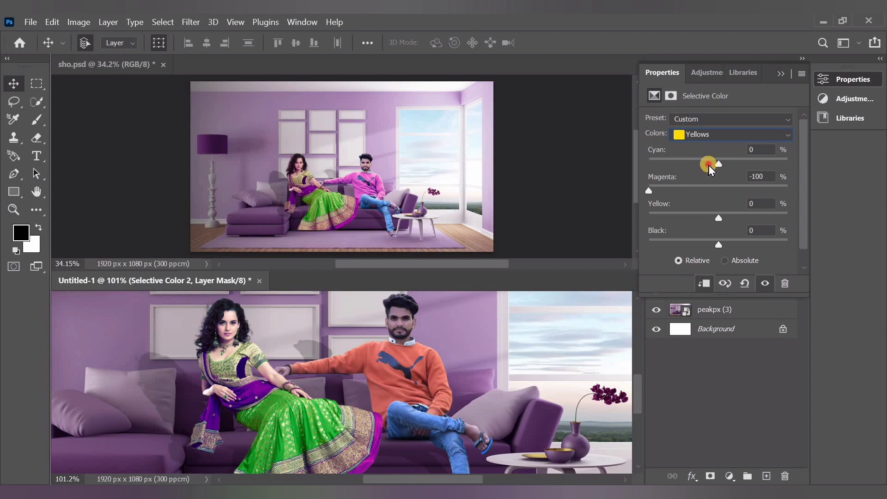
drag(710, 168, 666, 167)
drag(721, 245, 659, 241)
Lower the Black amount of the Whites in the man's face adjustment
click(697, 133)
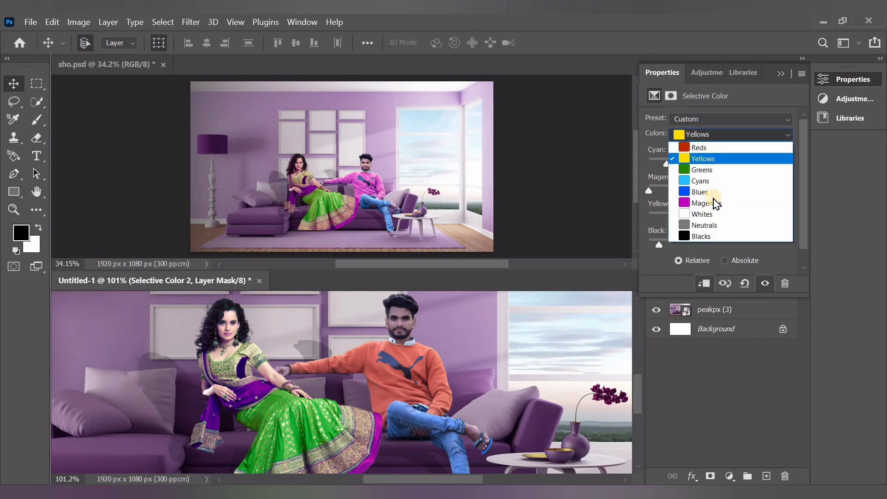
click(705, 213)
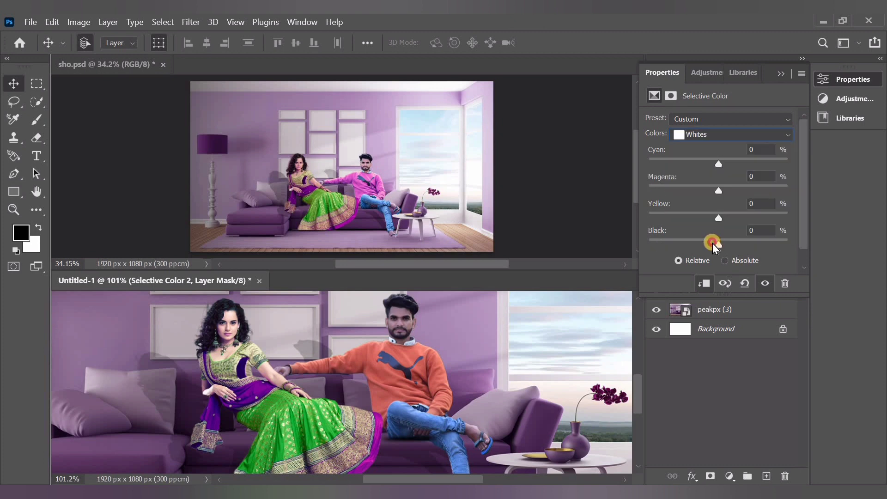
drag(712, 243, 675, 244)
Set the Neutrals of the man's face adjustment to Cyan -8, Magenta 0, Yellow -1 and Black -14
click(721, 135)
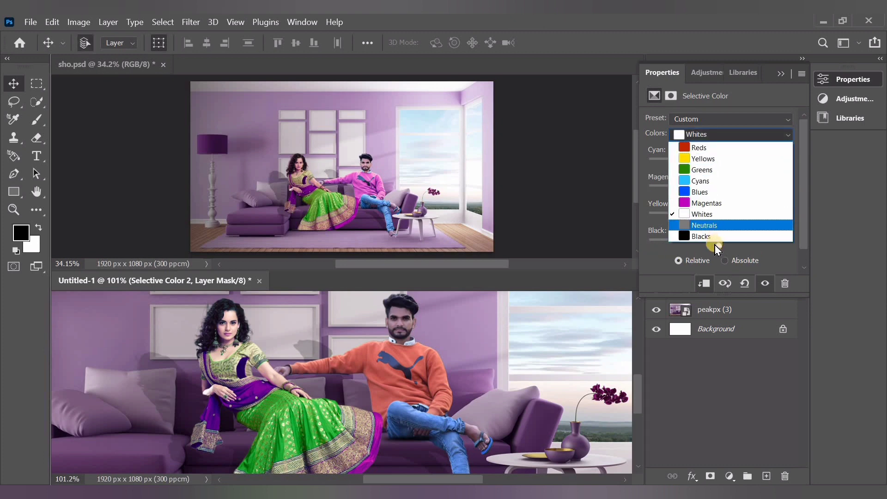
click(718, 225)
mouse_move(719, 244)
mouse_down()
mouse_move(698, 249)
mouse_move(709, 251)
mouse_up()
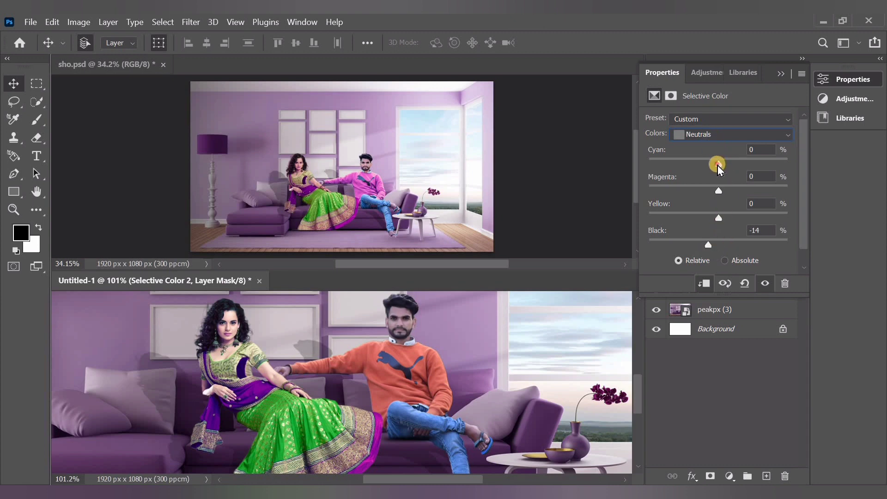
drag(719, 163, 702, 188)
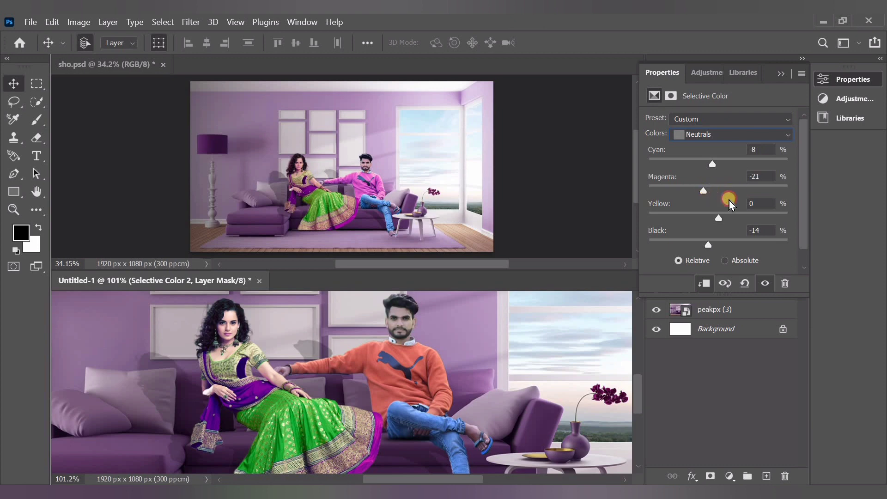
drag(719, 218, 736, 219)
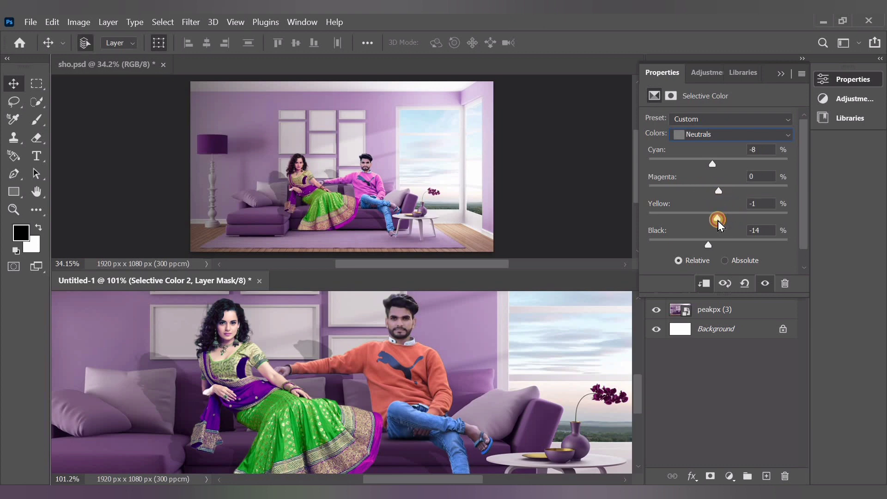
click(722, 139)
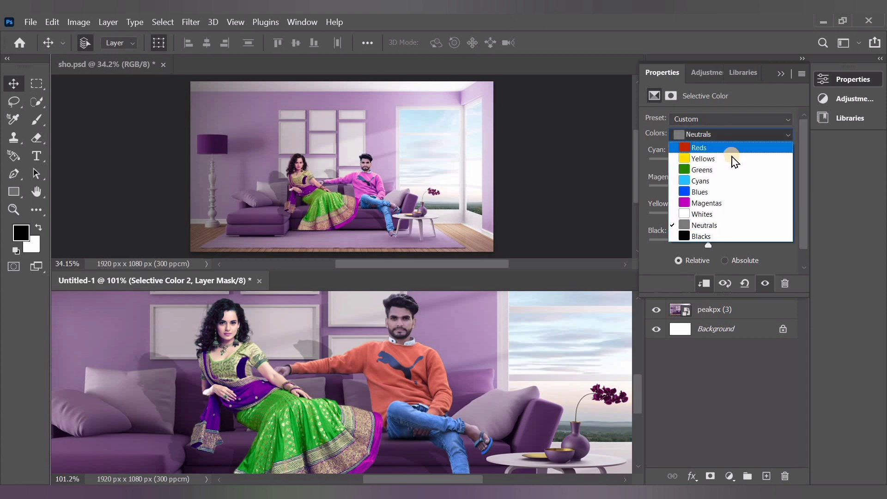
click(763, 135)
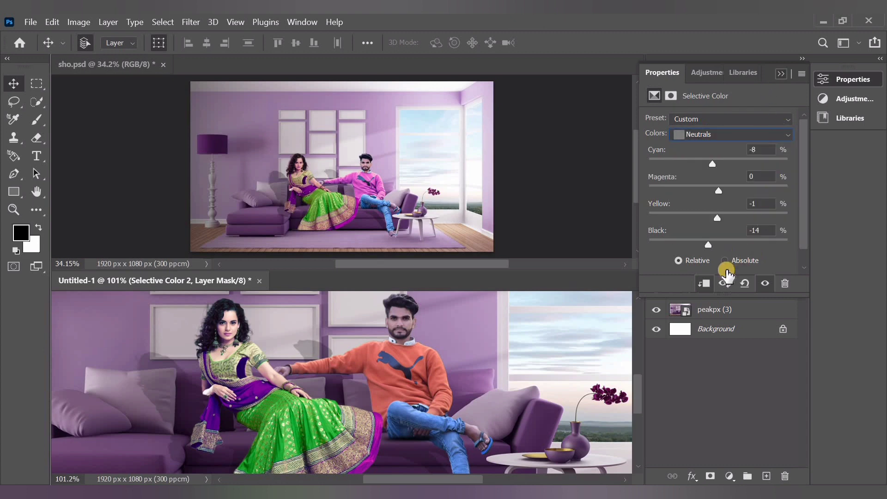
Add a clipped Selective Color adjustment to the man's body layer, DSC_0525 copy, and set the Reds' Yellow to -100
click(711, 276)
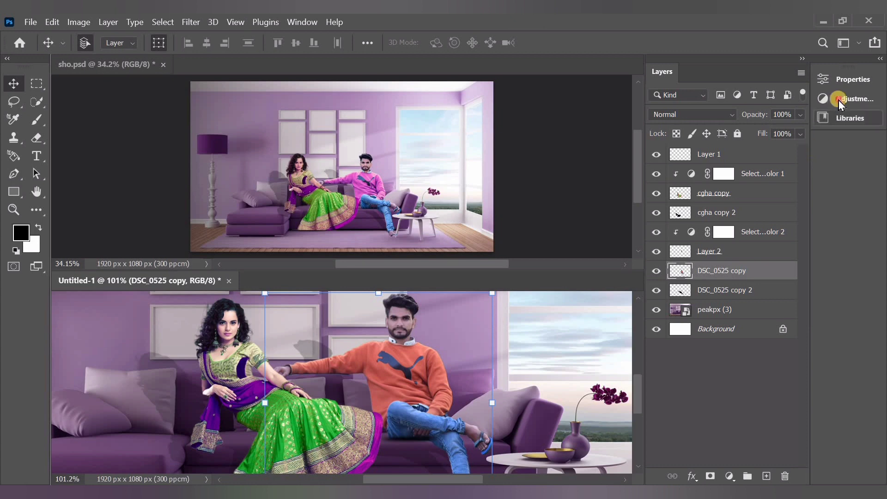
click(839, 100)
click(723, 144)
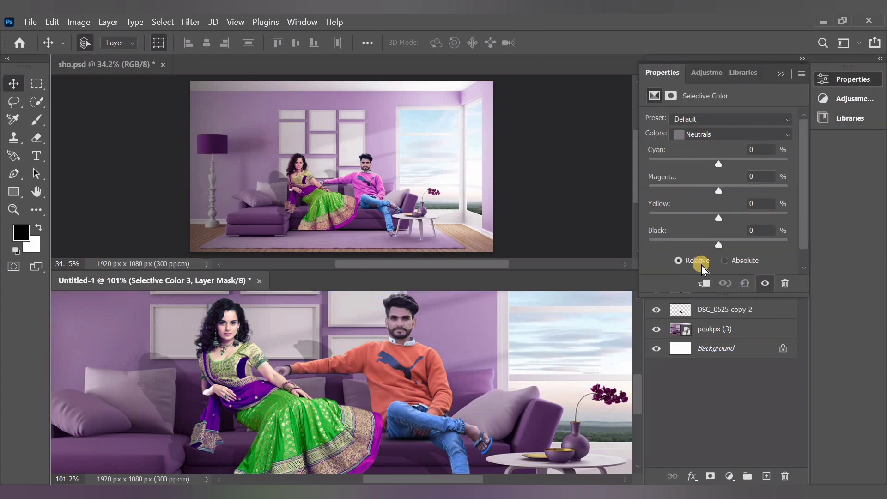
click(704, 283)
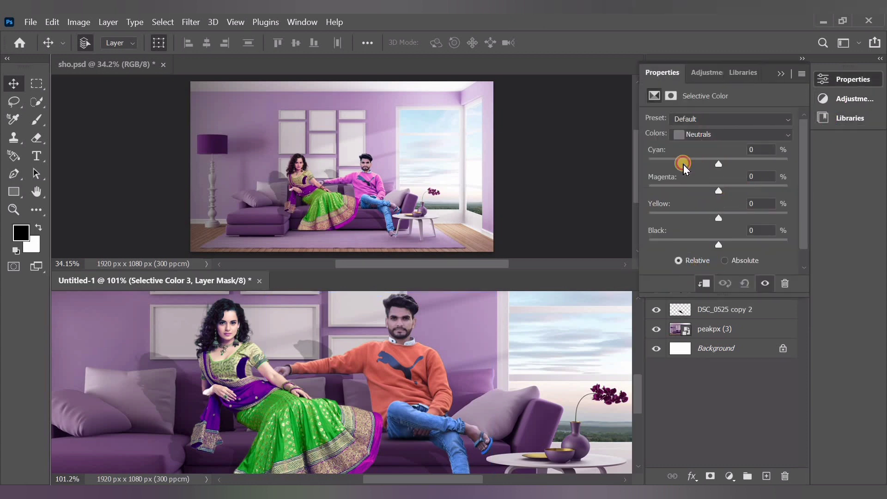
drag(683, 164, 662, 223)
click(709, 133)
click(702, 148)
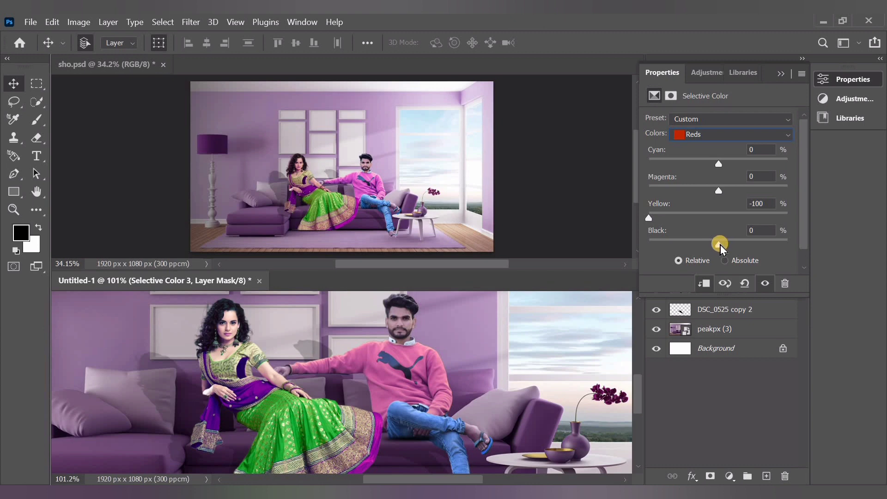
Set the Yellows of the man's body adjustment to Cyan -92, Magenta -26 and Yellow -75, and moderately lower their Black
click(692, 134)
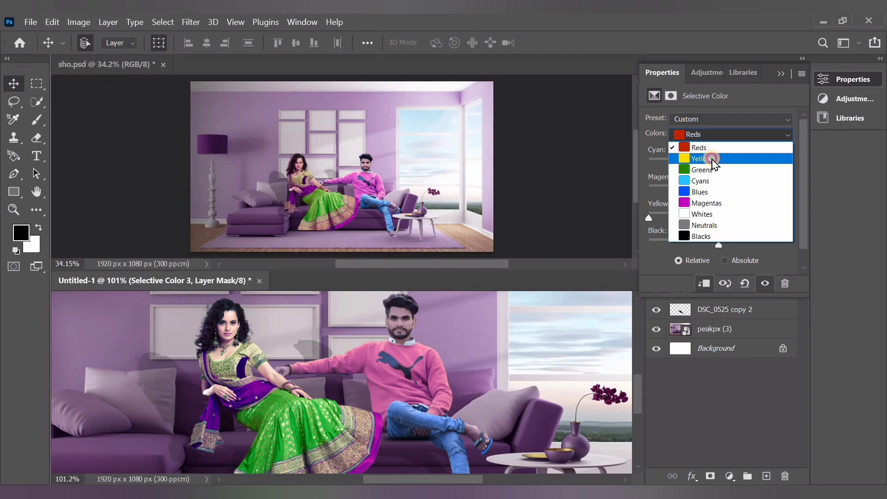
click(717, 161)
drag(674, 164, 654, 165)
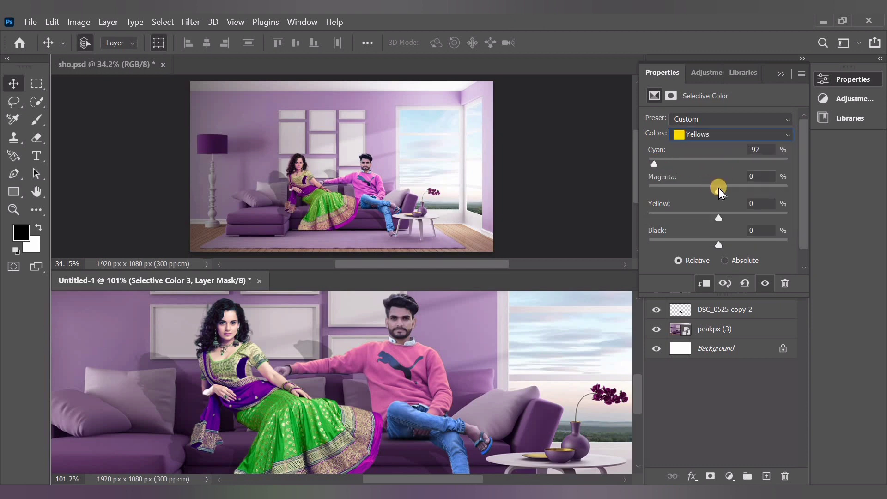
drag(717, 190, 697, 191)
drag(750, 202, 669, 218)
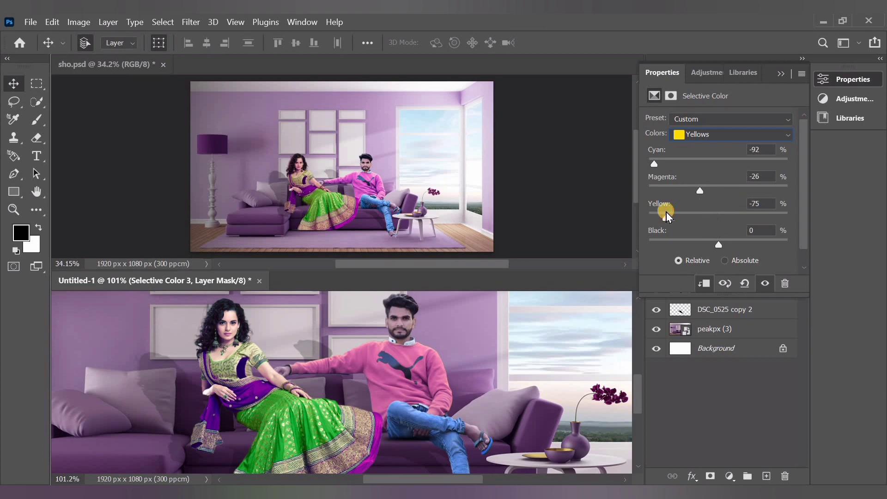
drag(715, 240, 649, 244)
Set the Neutrals of the man's body adjustment to Cyan +3 and Magenta +23
click(706, 134)
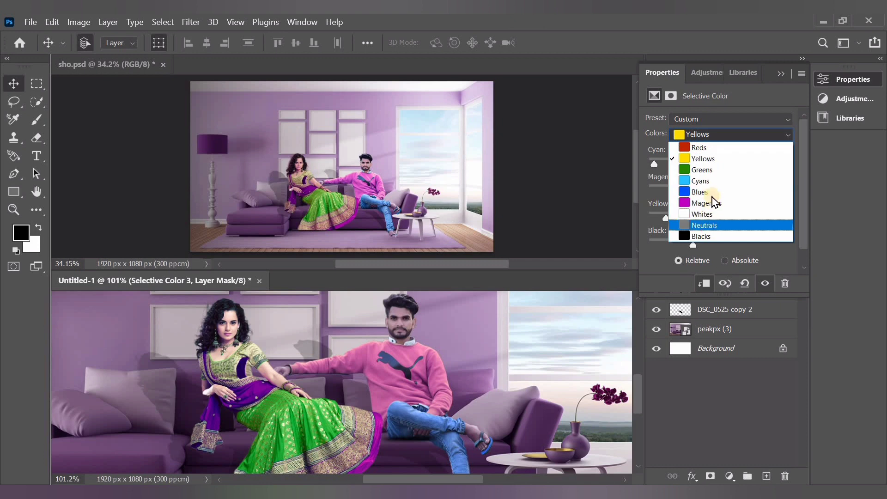
click(711, 223)
drag(713, 168, 735, 193)
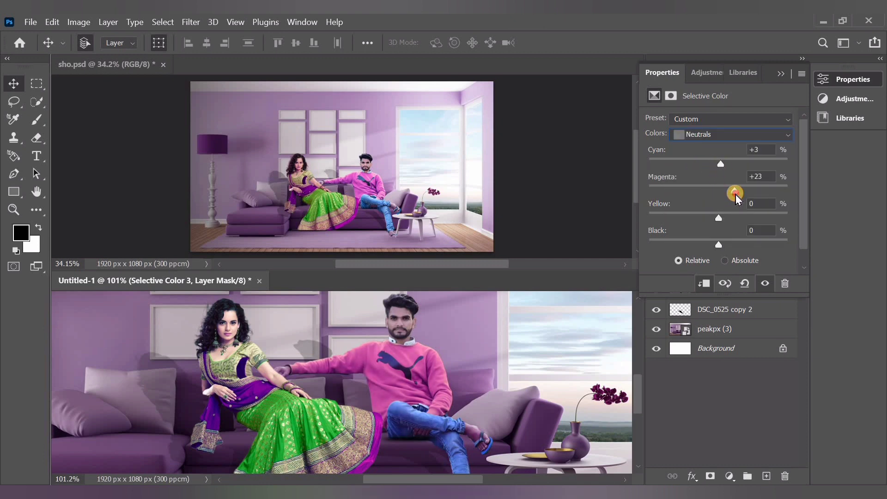
click(701, 405)
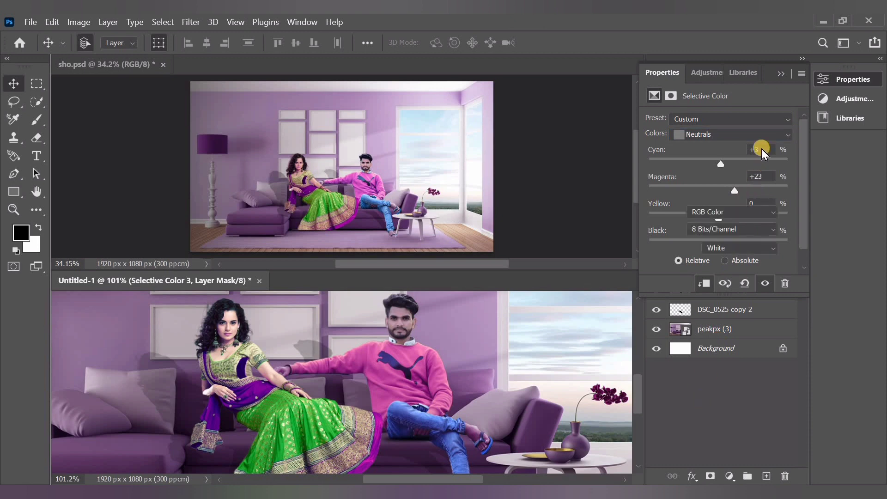
click(779, 74)
Add a clipped Selective Color adjustment to the woman's cgha copy layer and set the Whites' Black to +100
click(728, 194)
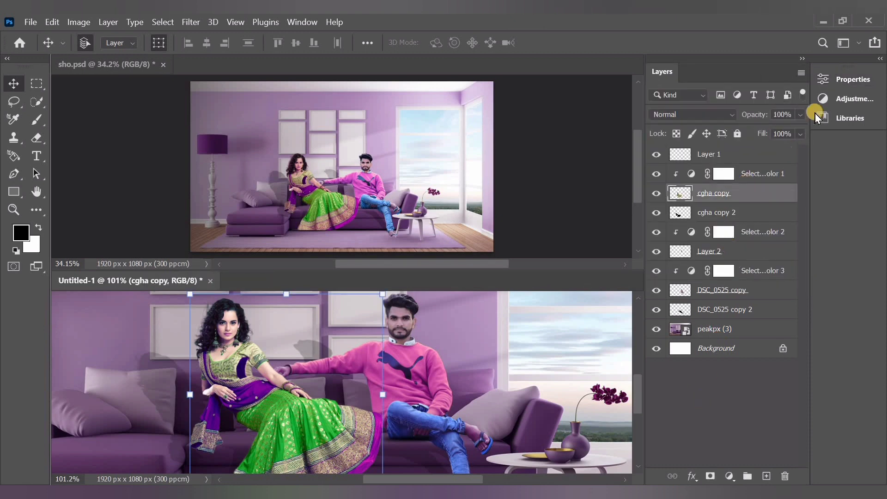
click(824, 106)
click(727, 143)
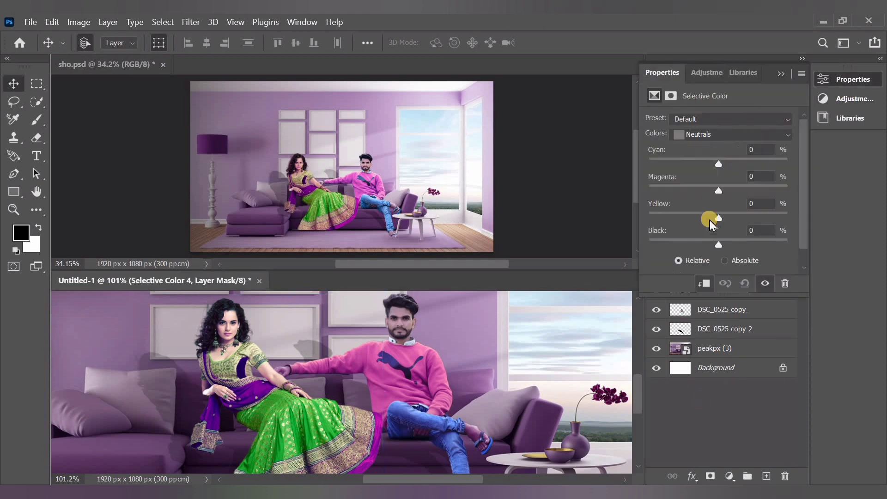
click(706, 134)
click(702, 214)
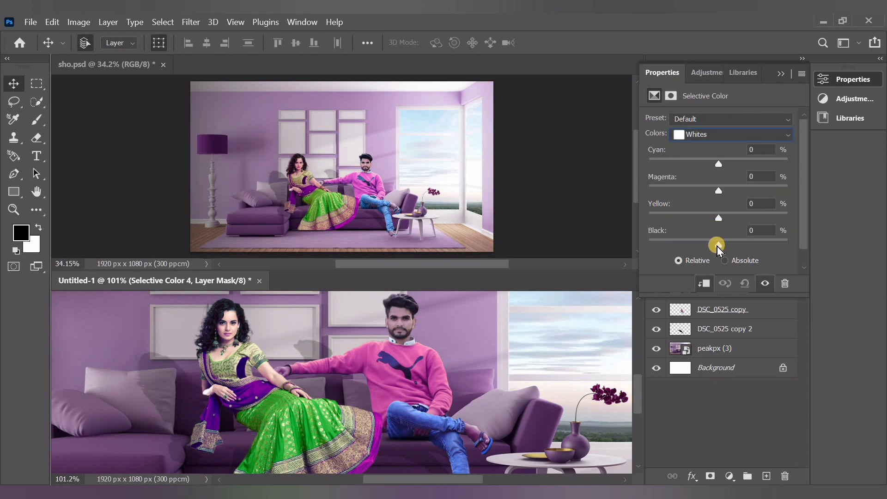
drag(692, 251, 660, 252)
drag(761, 262, 802, 281)
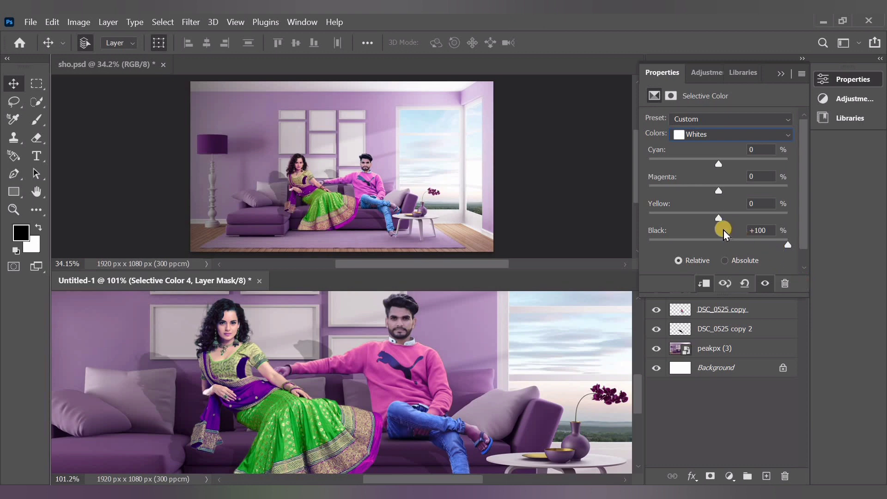
click(749, 217)
click(718, 192)
mouse_move(718, 192)
mouse_down()
mouse_move(665, 192)
mouse_move(749, 202)
mouse_move(721, 194)
mouse_up()
drag(719, 182, 721, 182)
Raise the Black amount of the Reds by about half in the woman's new Selective Color adjustment
click(722, 135)
click(731, 148)
click(748, 249)
drag(757, 255, 752, 245)
click(770, 144)
click(781, 136)
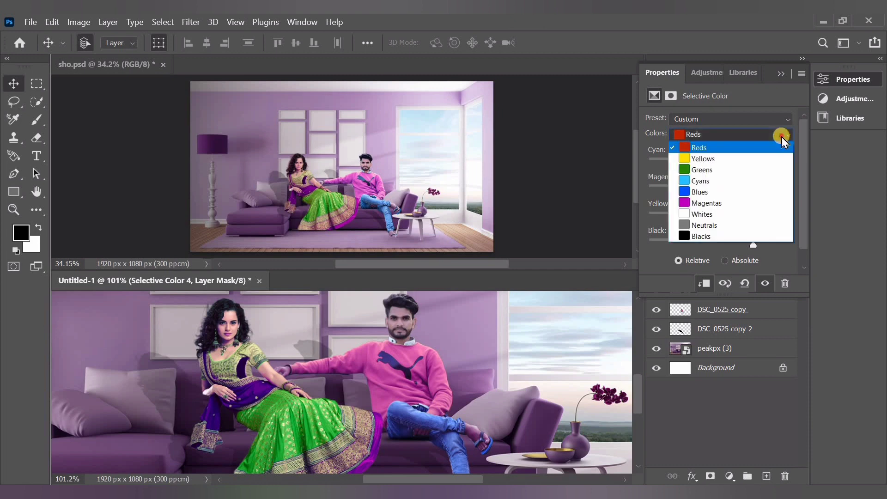
click(790, 83)
click(781, 74)
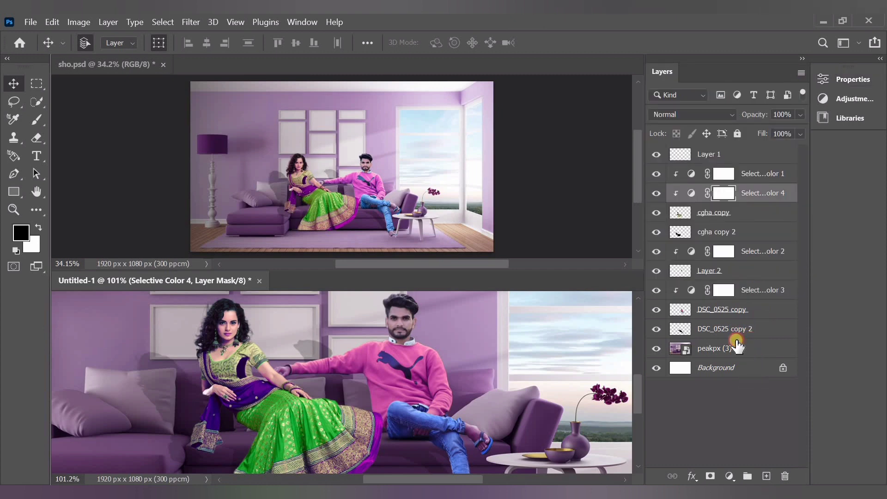
click(737, 312)
click(839, 98)
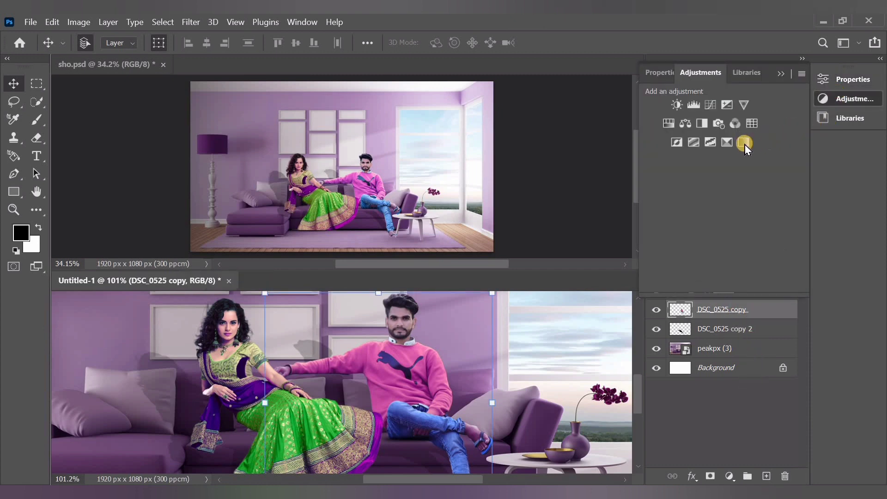
click(728, 143)
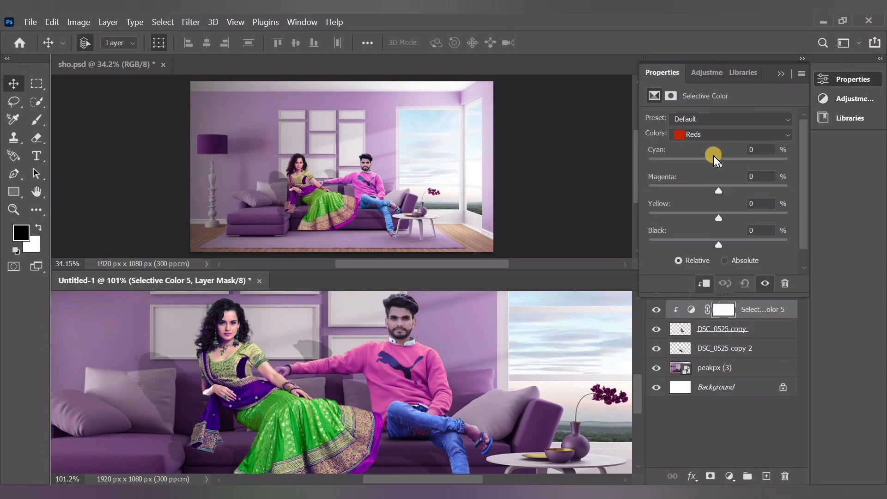
drag(691, 250, 718, 245)
click(780, 81)
click(755, 307)
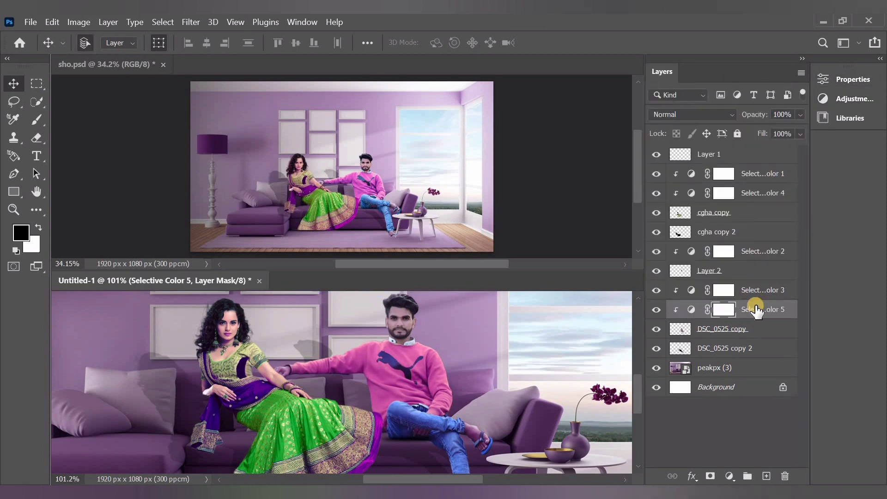
right_click(760, 306)
click(642, 98)
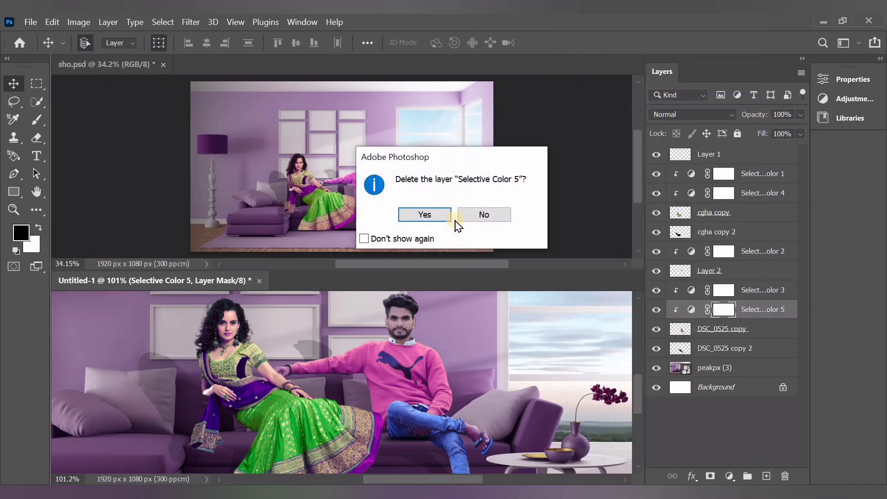
key(Return)
Add another clipped Selective Color adjustment to the man's face on Layer 2 and slightly lower the Reds' Black
click(776, 270)
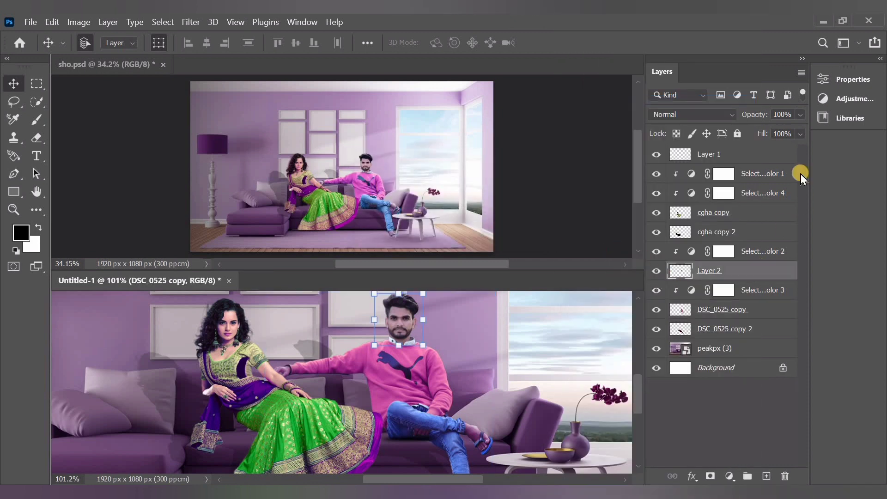
click(850, 101)
click(726, 142)
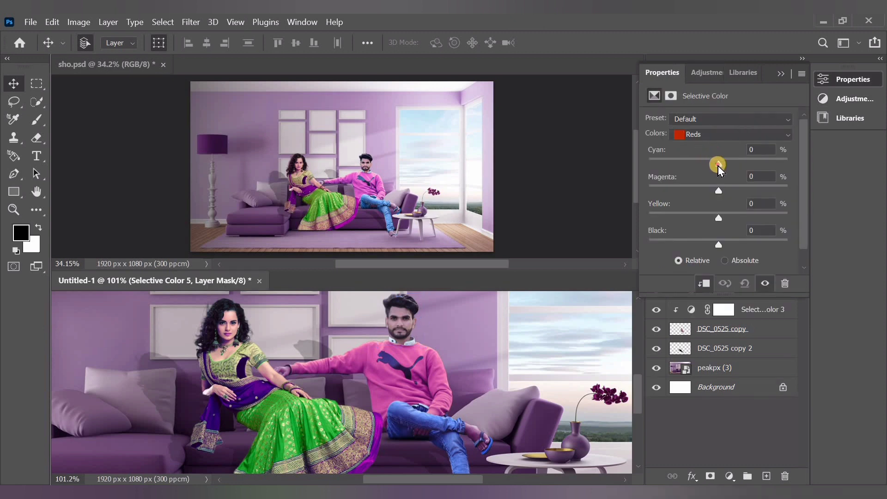
drag(718, 162, 655, 164)
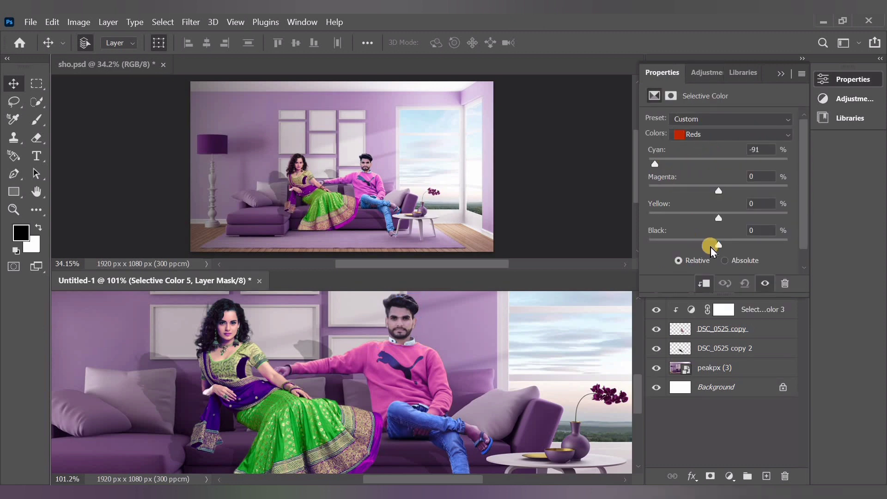
key(ctrl+z)
click(690, 243)
drag(757, 253, 711, 254)
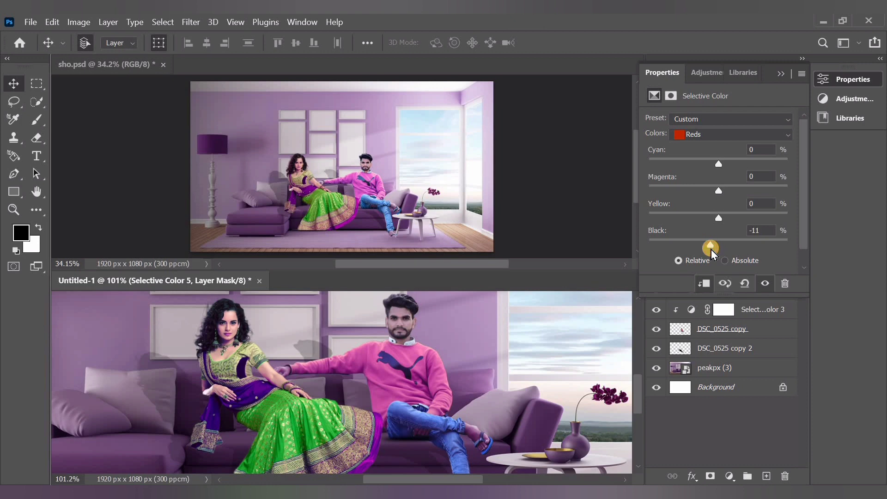
click(715, 245)
drag(715, 244, 716, 244)
click(780, 74)
Add a linear black-to-transparent Gradient fill layer above all the other layers
scroll(450, 331, down, 5)
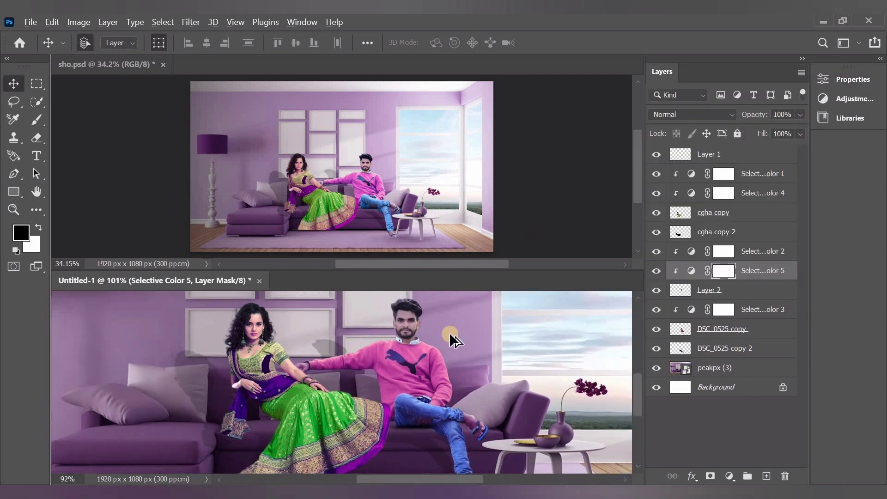
scroll(450, 336, down, 2)
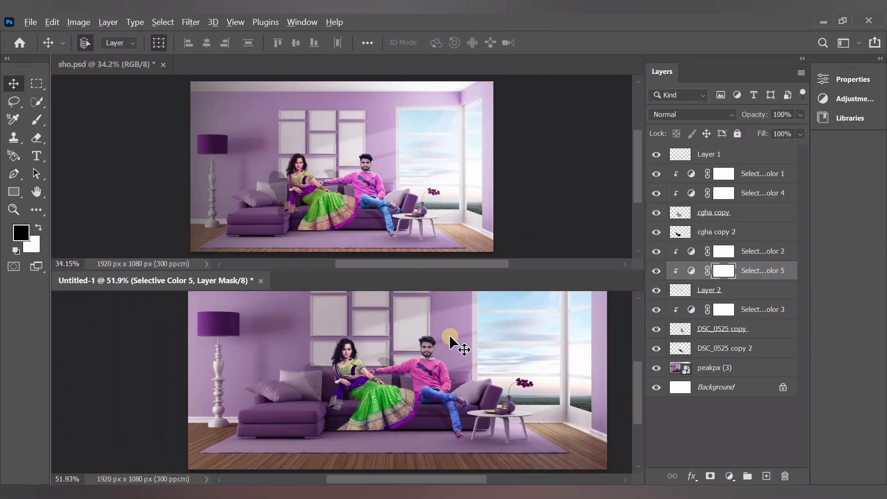
click(678, 419)
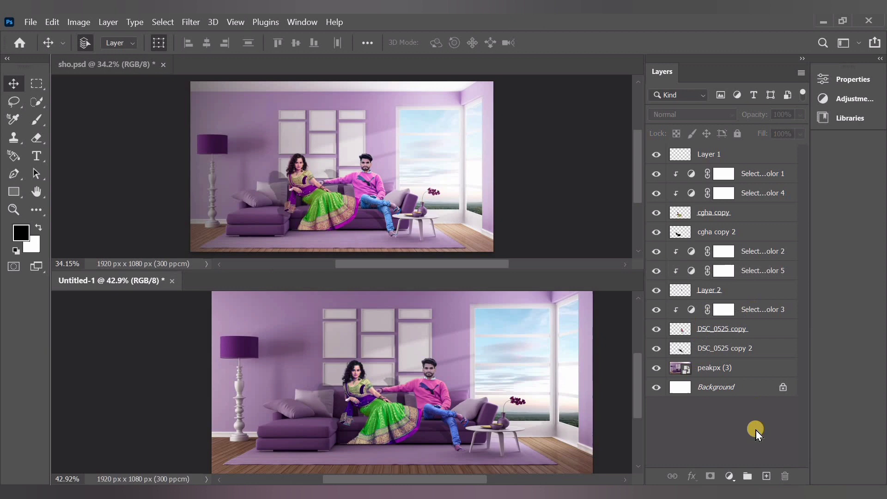
click(766, 475)
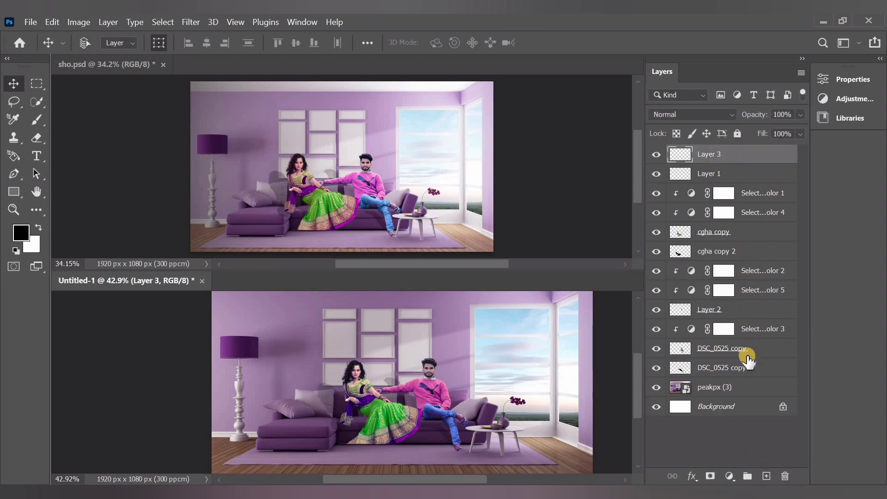
key(ctrl+z)
click(729, 475)
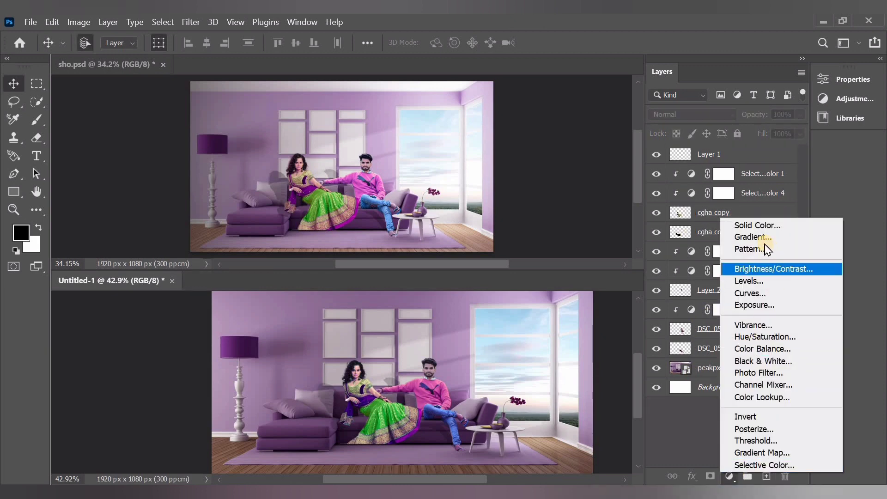
click(753, 237)
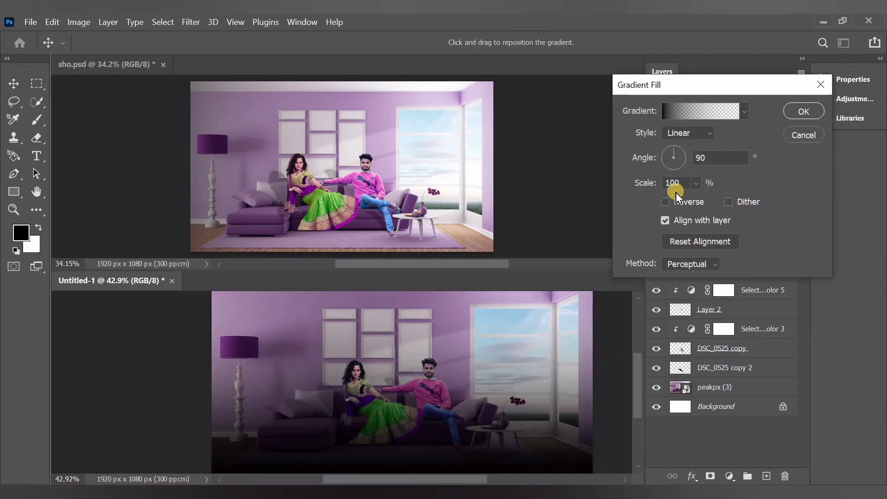
Set the gradient's angle to 0.85° and shift it so its dark end only lightly shades the lamp side of the room
drag(694, 160, 688, 158)
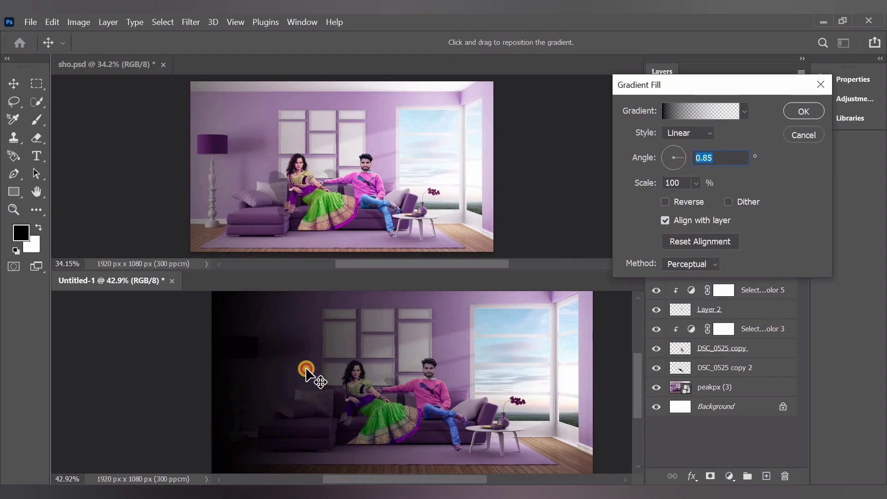
mouse_move(307, 370)
mouse_down()
mouse_move(350, 373)
mouse_move(332, 371)
mouse_up()
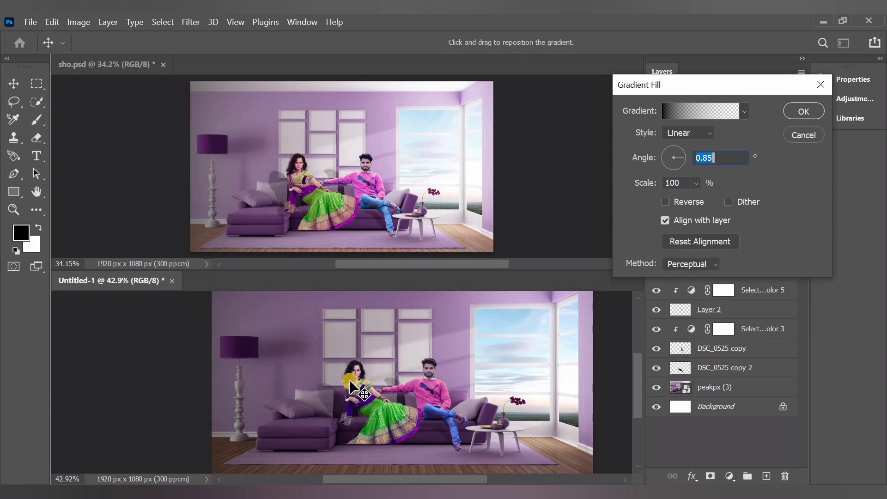
click(664, 427)
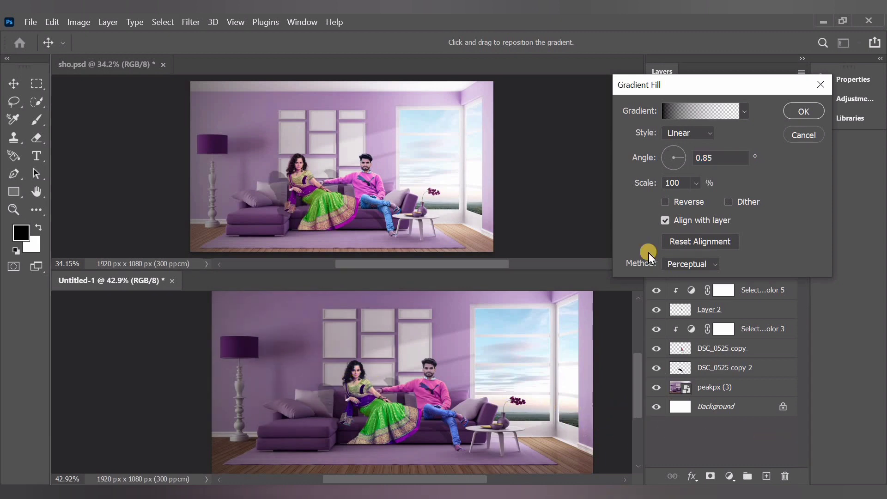
click(803, 111)
drag(473, 292, 497, 357)
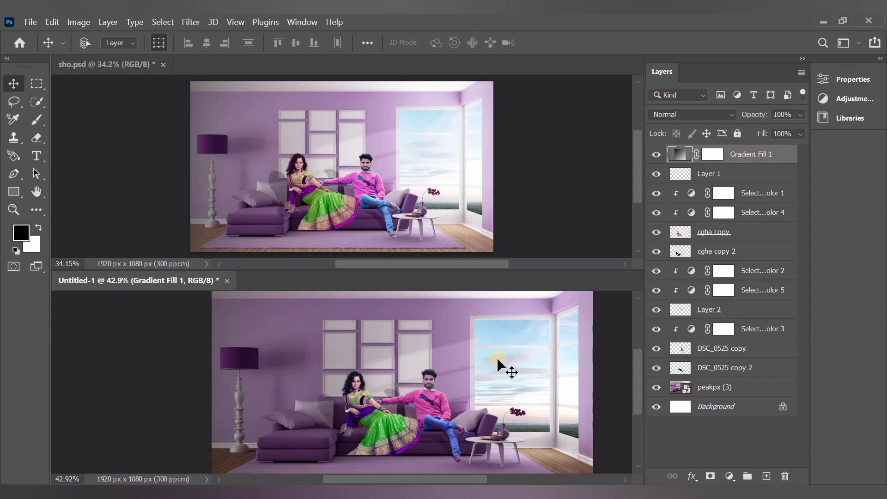
scroll(494, 357, down, 1)
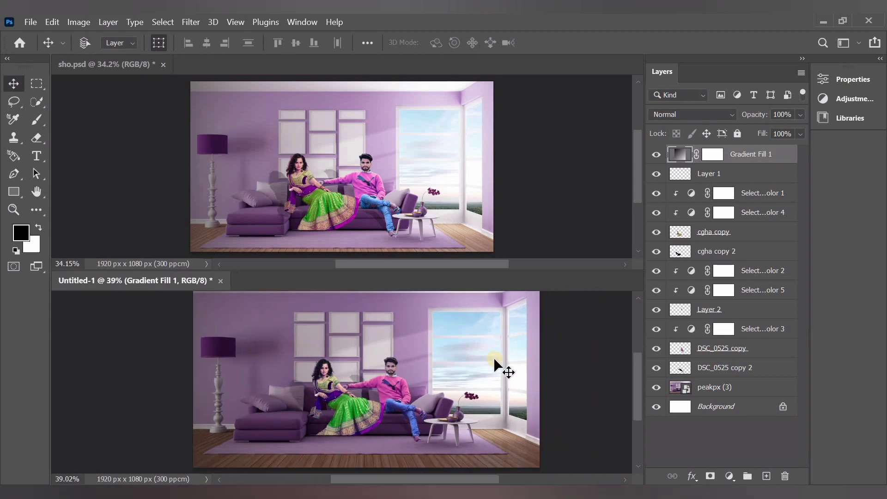